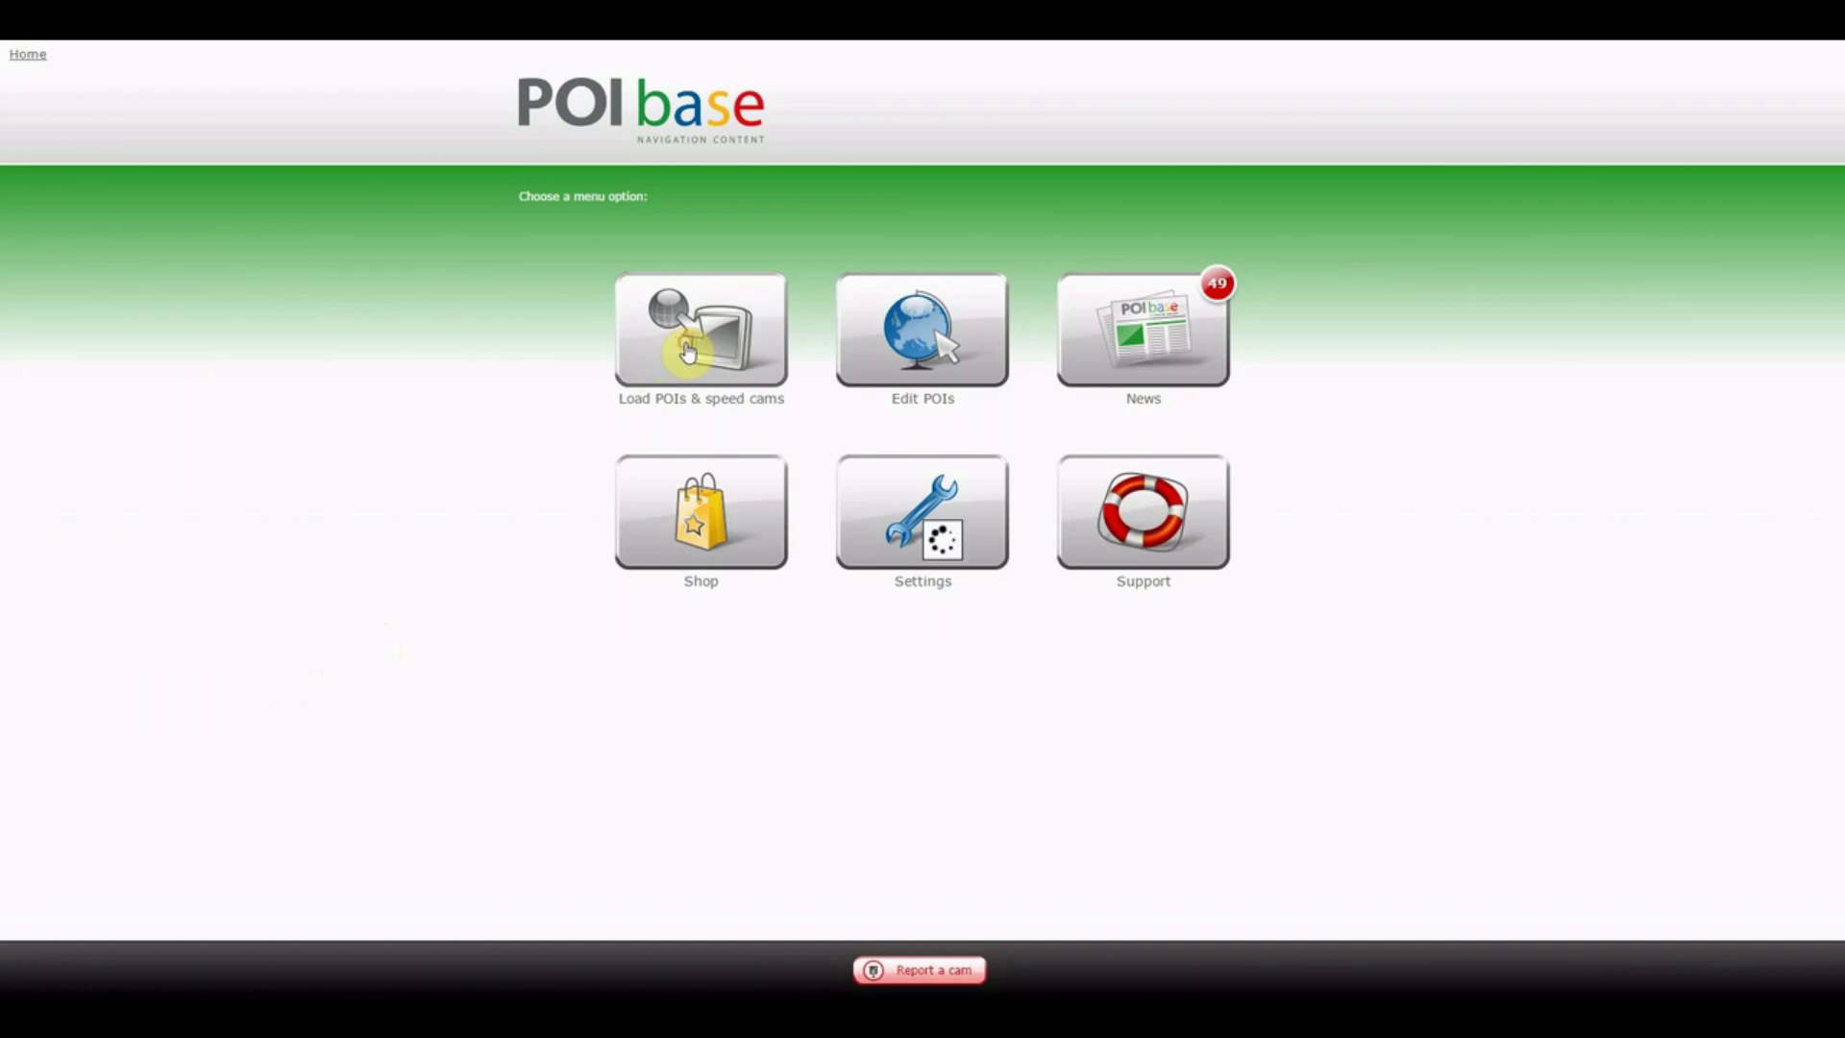
# Go to My private POIs through the Load POIs & speed cams section of the Home menu
pyautogui.click(688, 351)
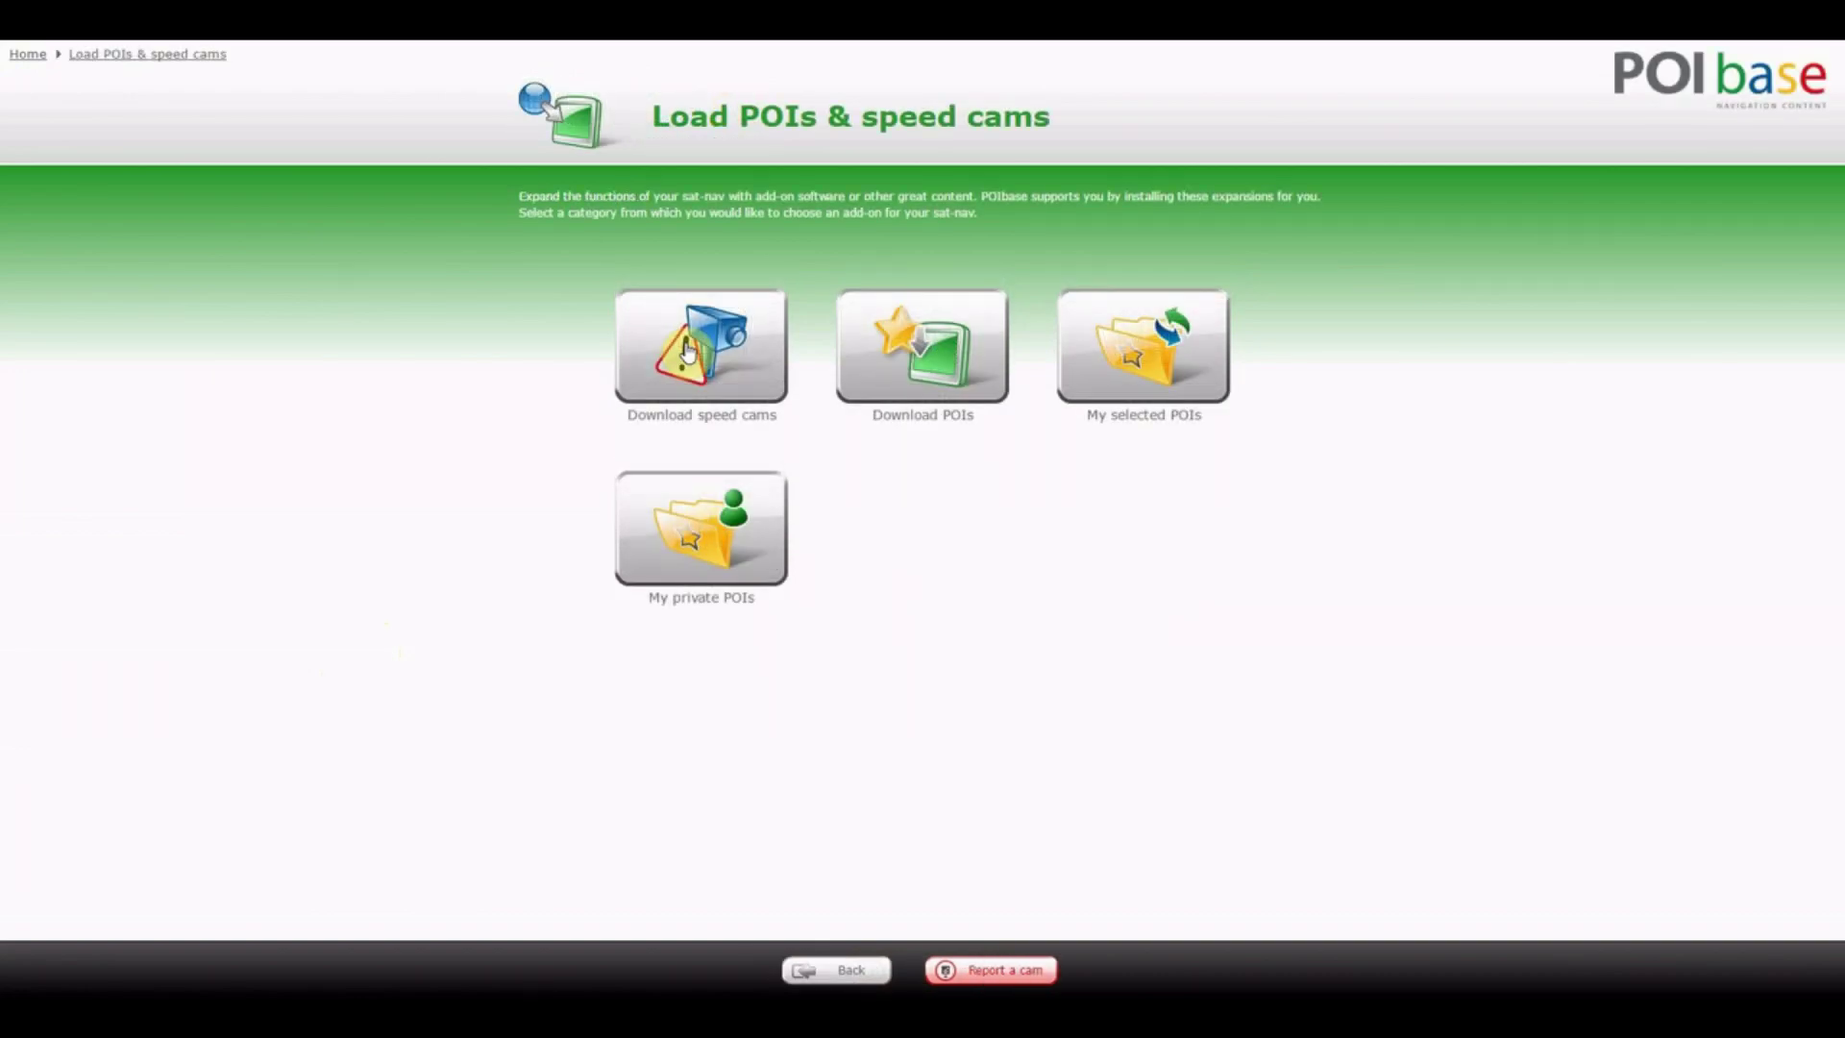
pyautogui.click(699, 550)
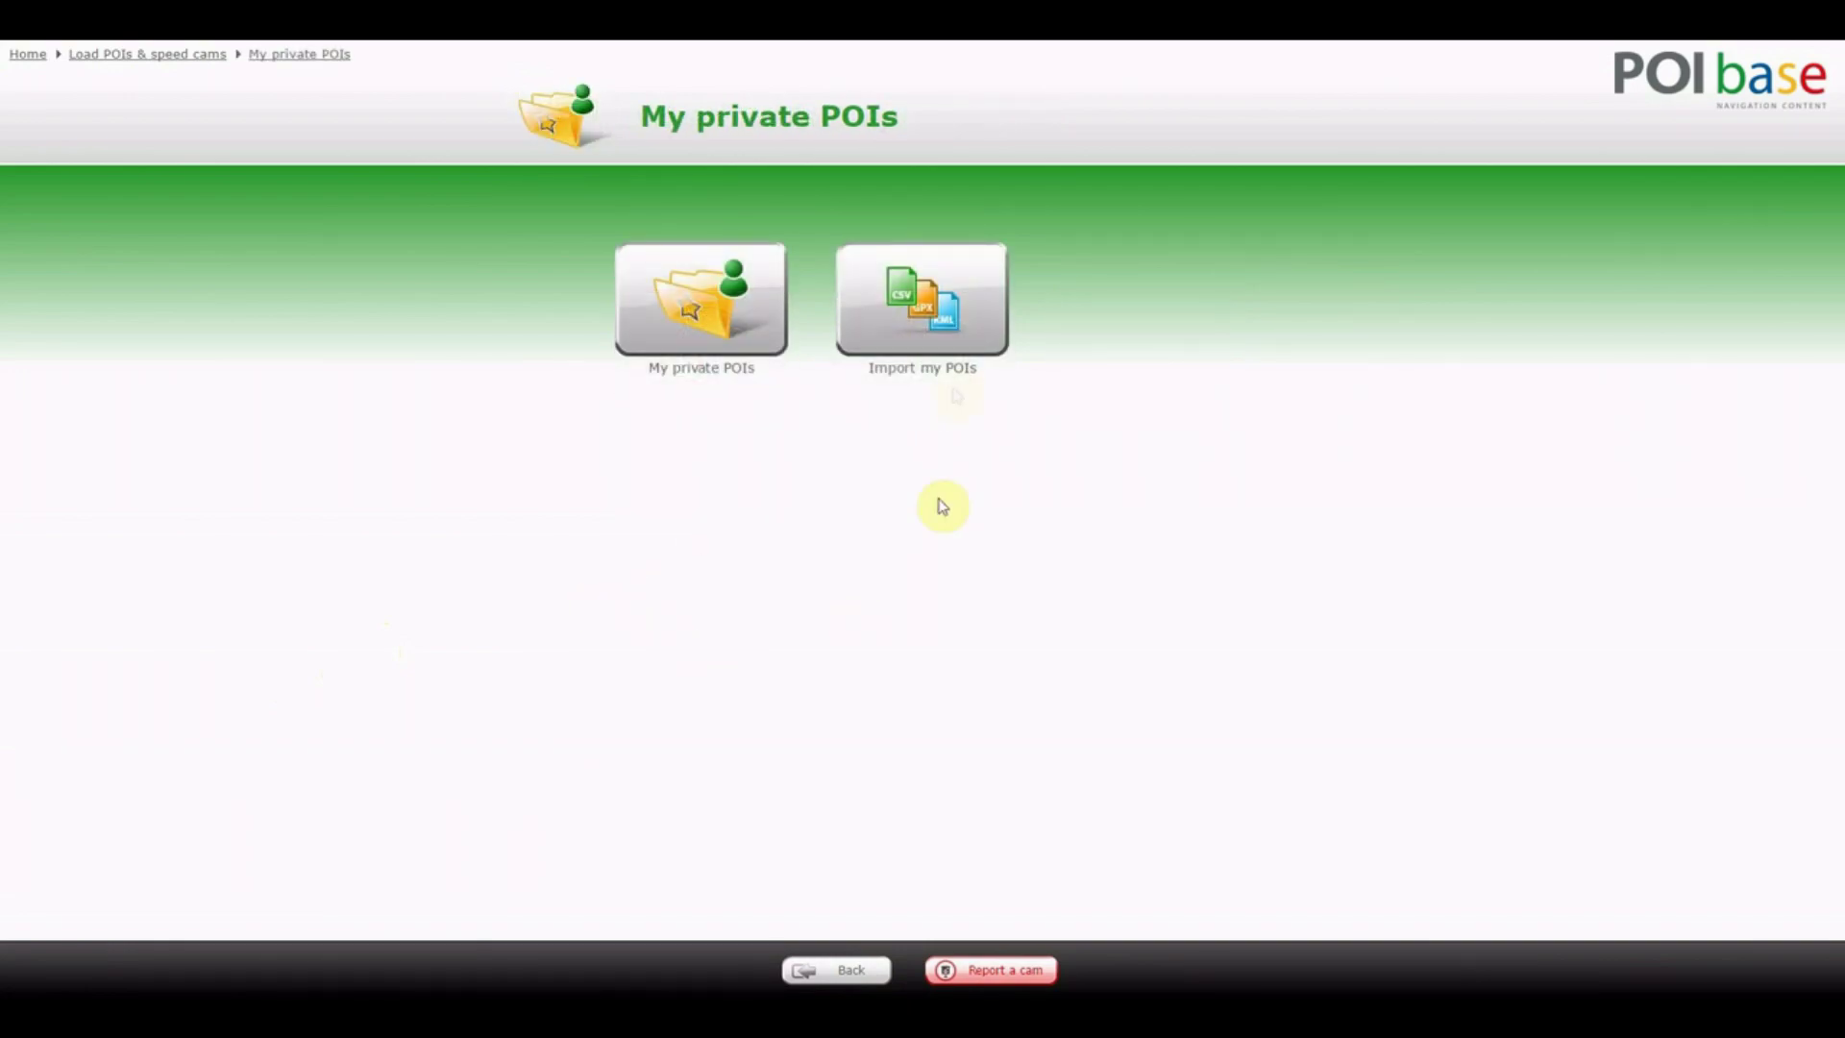
# Go to the Import my POIs page and start adding a new POI category
pyautogui.click(935, 307)
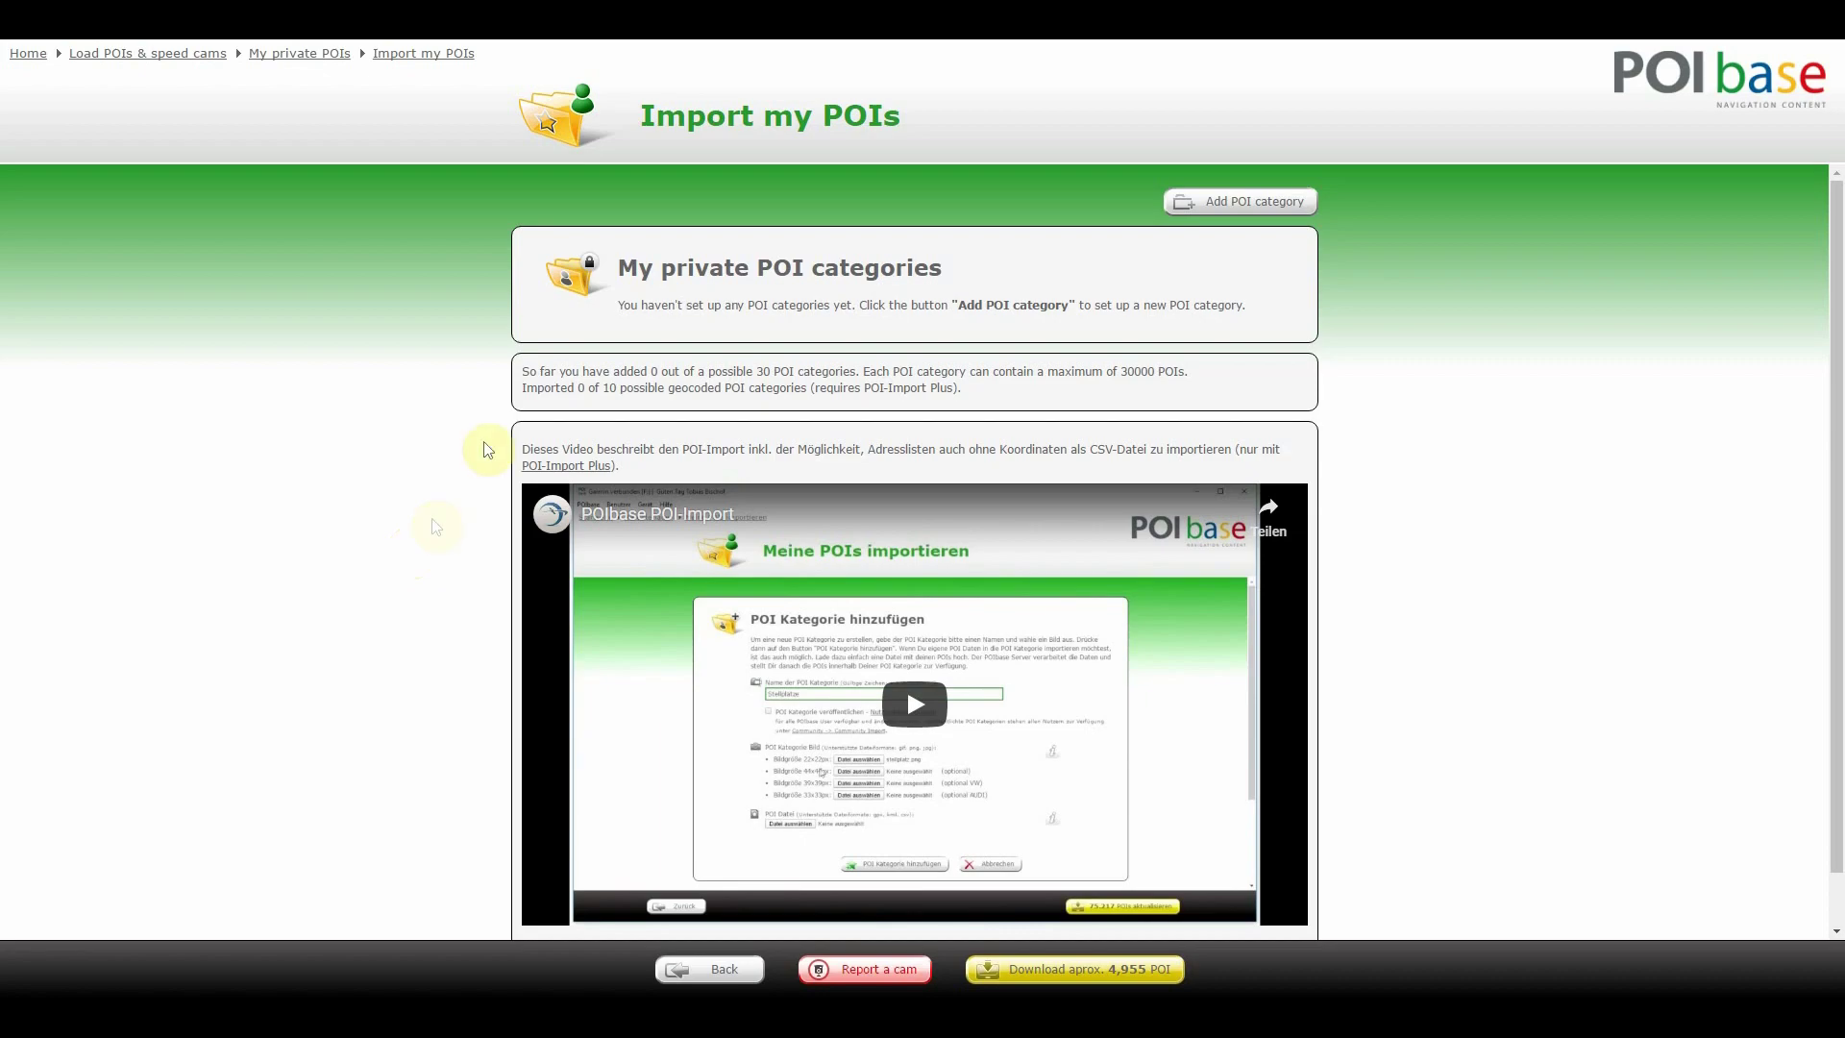
pyautogui.click(1250, 203)
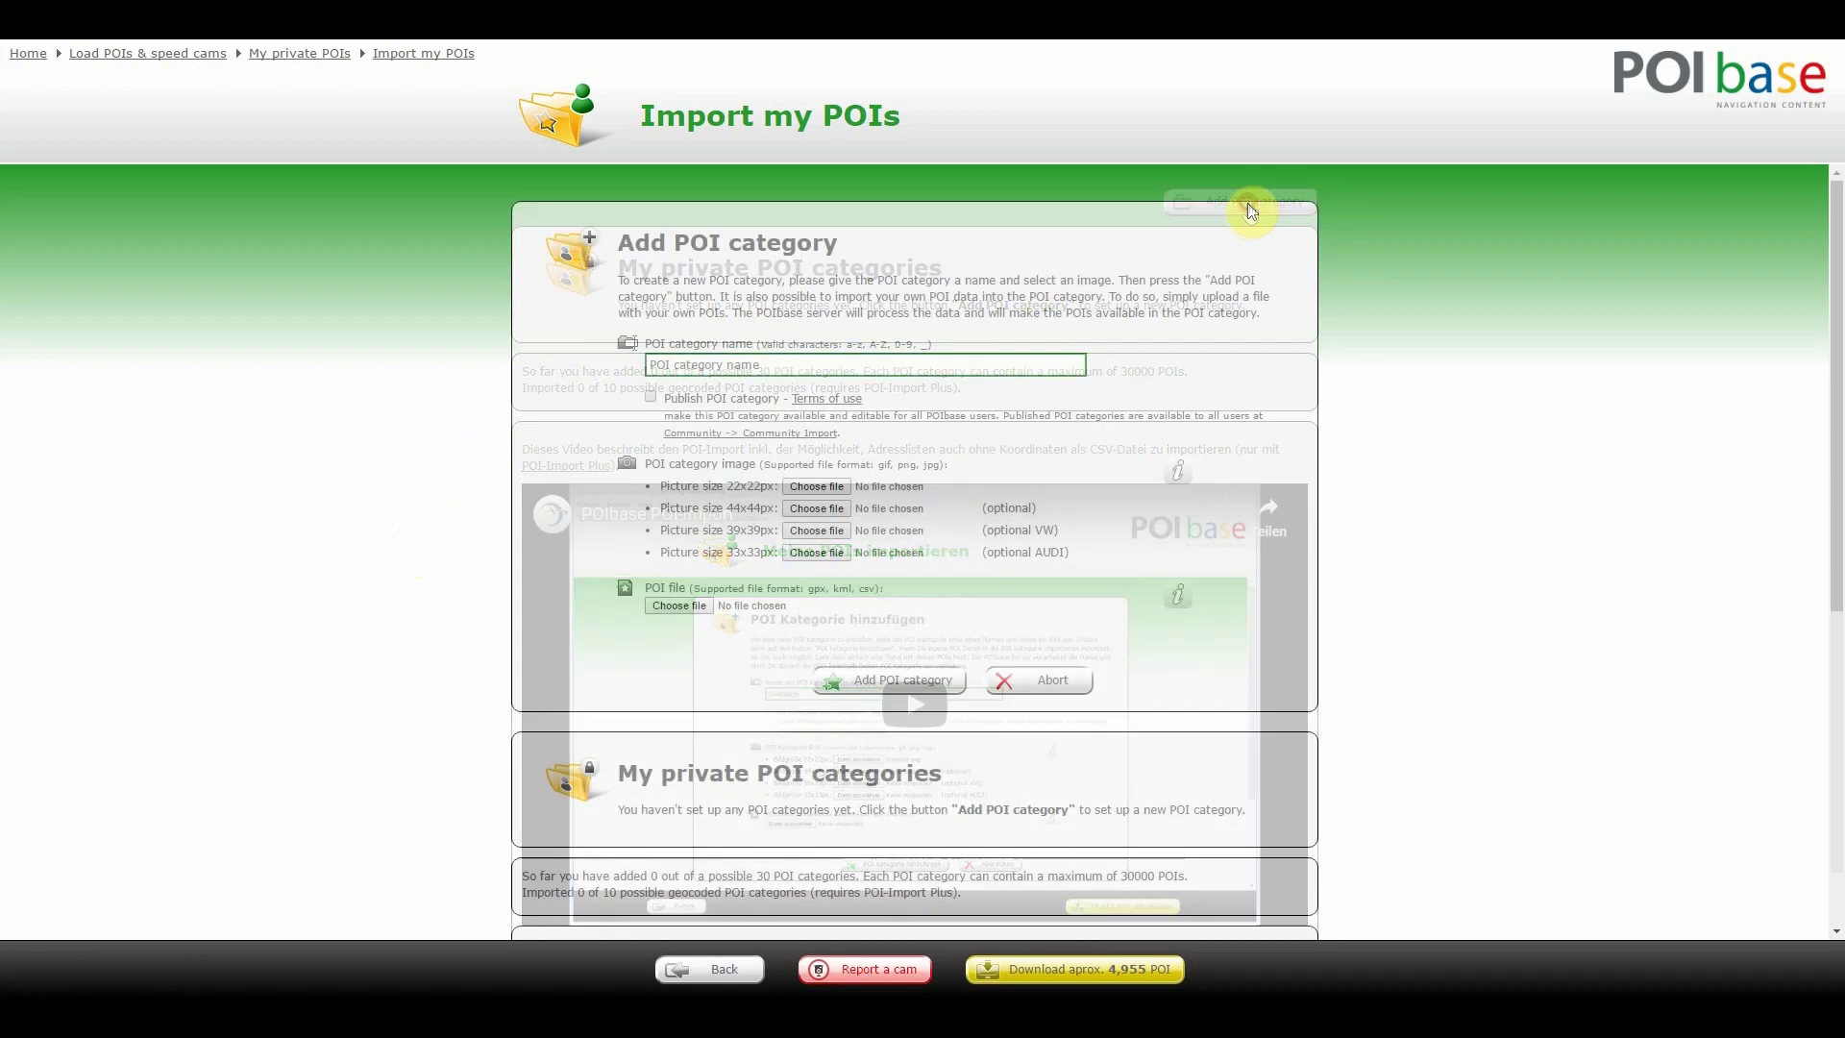
# Name the new POI category 'example' and begin choosing its 22x22 image
pyautogui.click(714, 368)
pyautogui.write('exam')
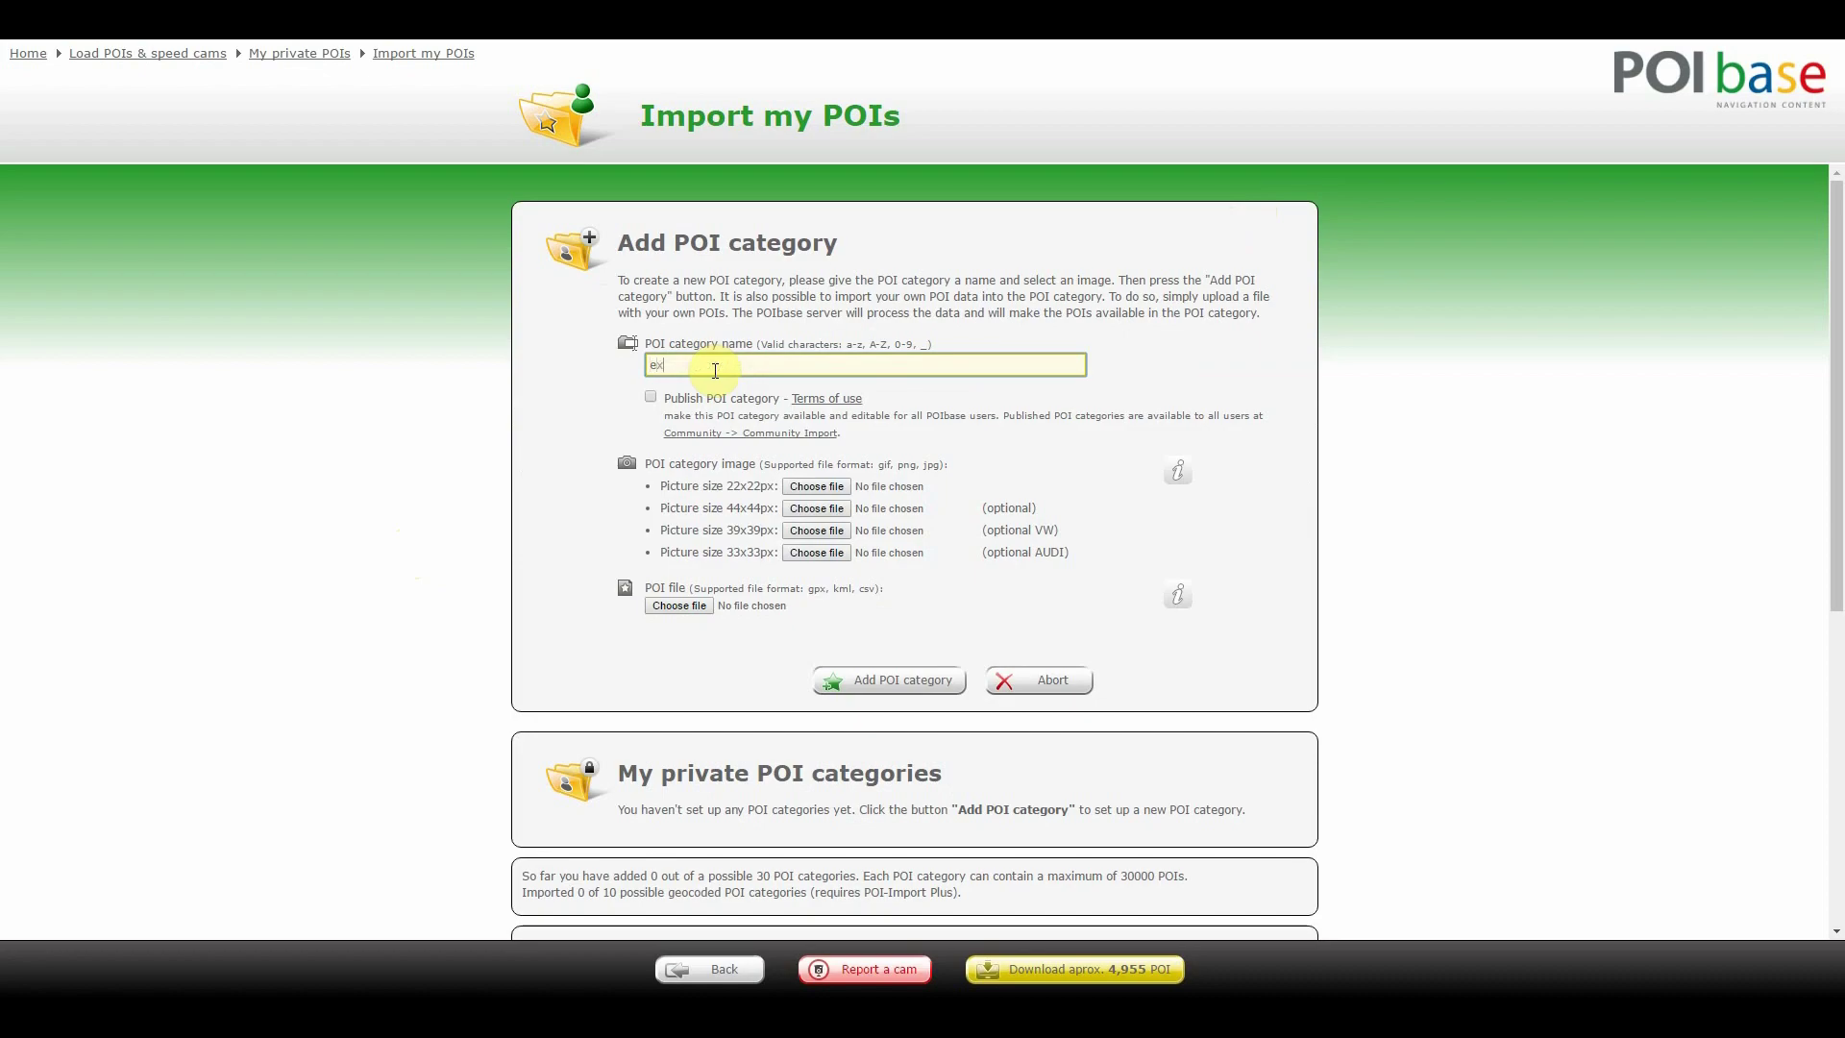
pyautogui.write('ple')
pyautogui.click(834, 492)
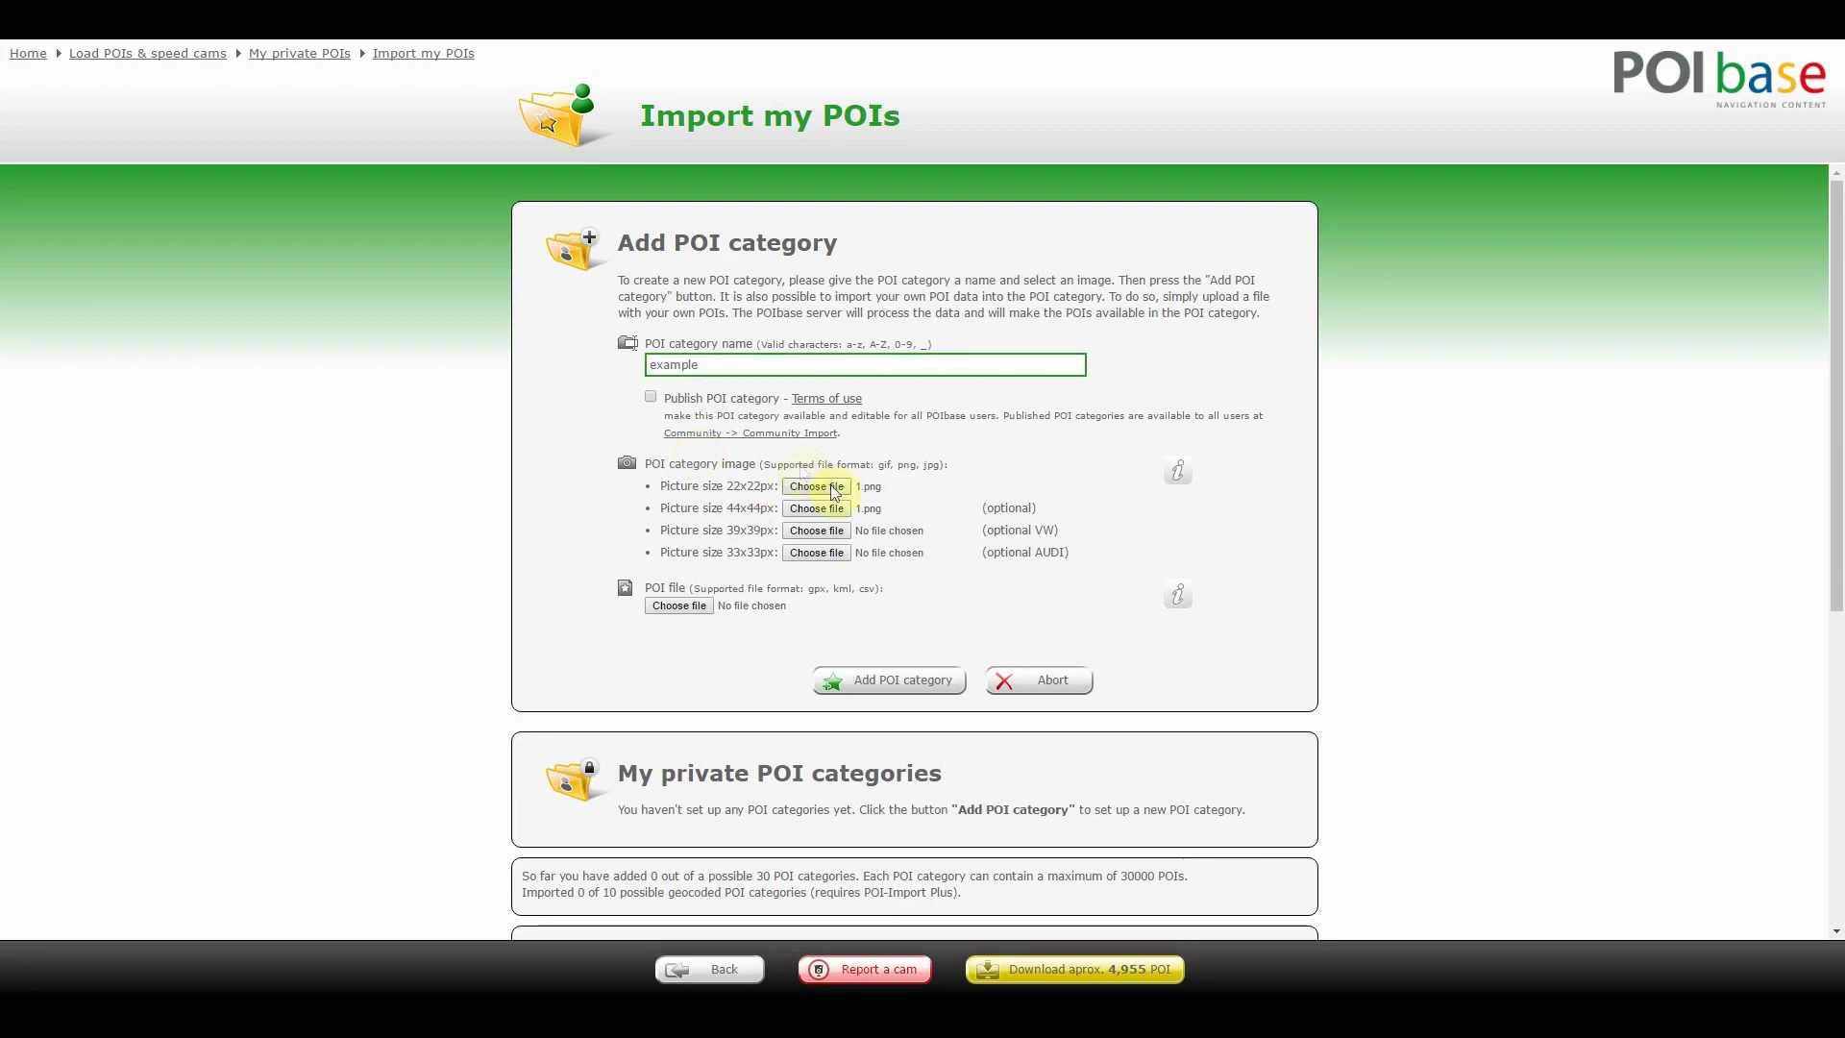
# Set 1.png as both the 22x22 px and 44x44 px images of the example category
pyautogui.click(826, 493)
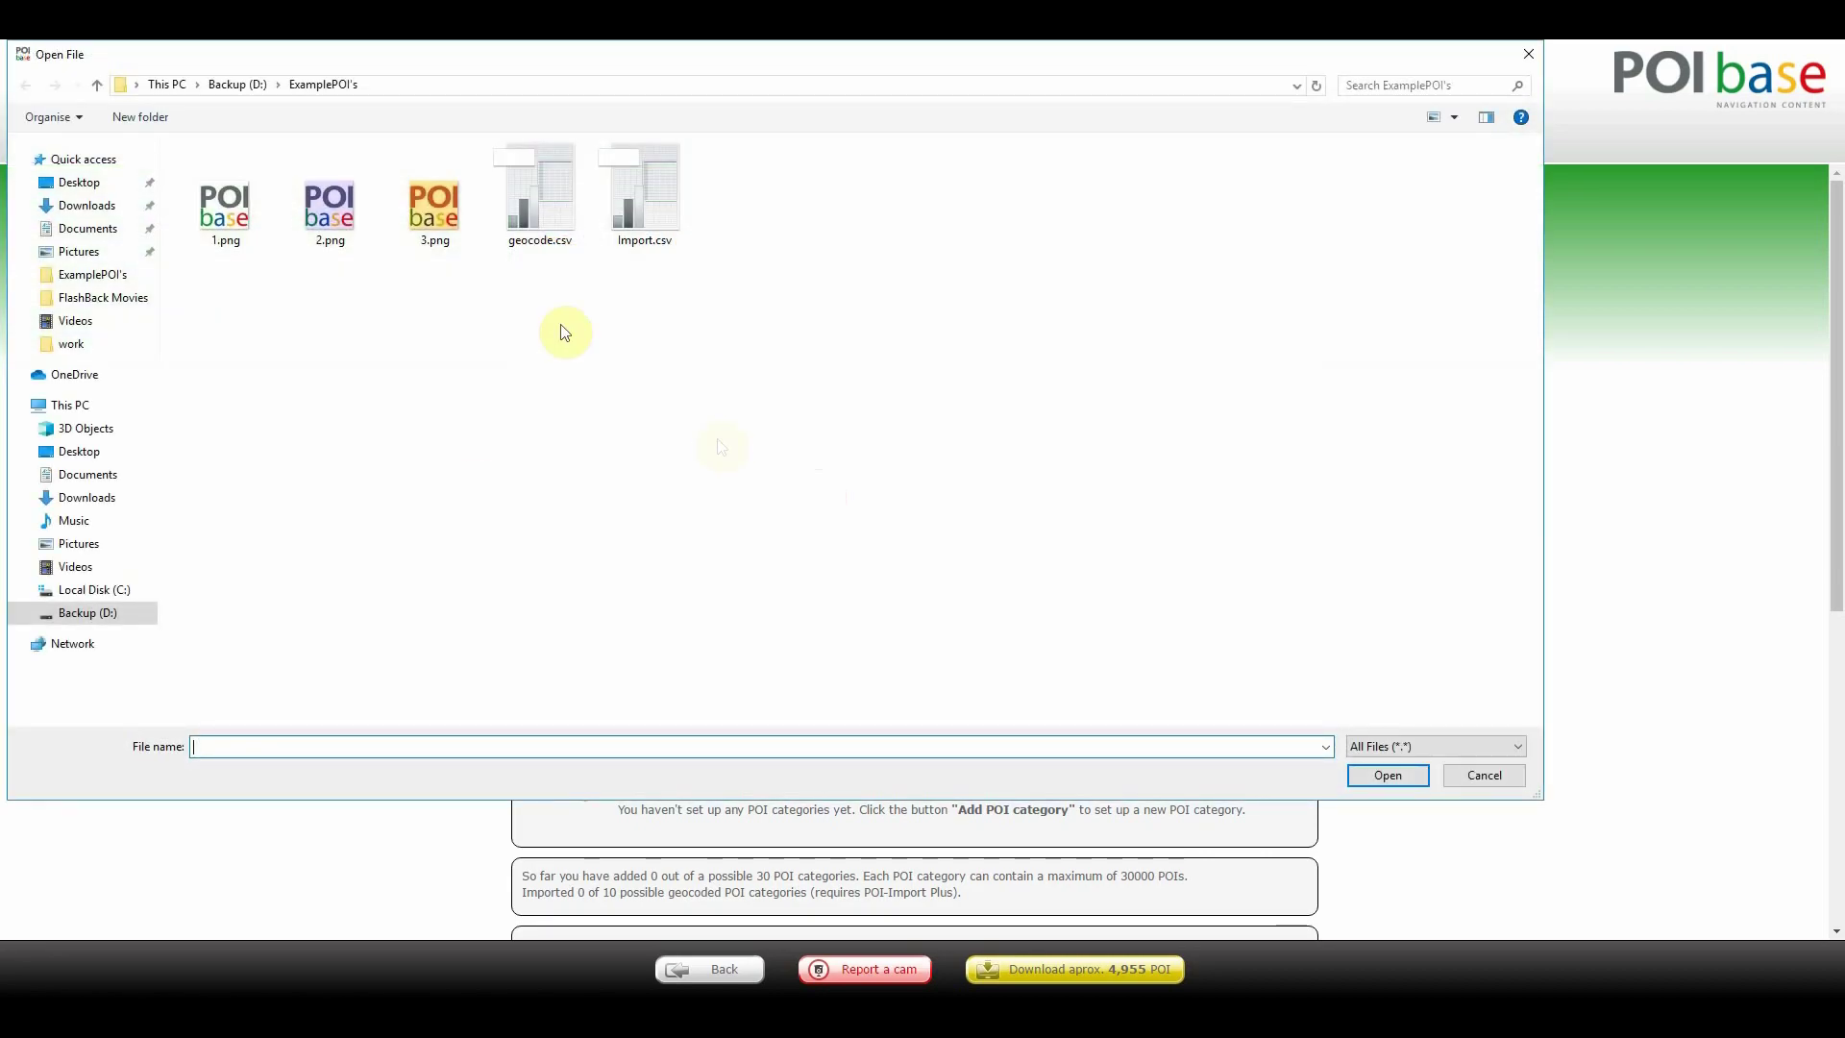
pyautogui.click(224, 233)
pyautogui.doubleClick(226, 238)
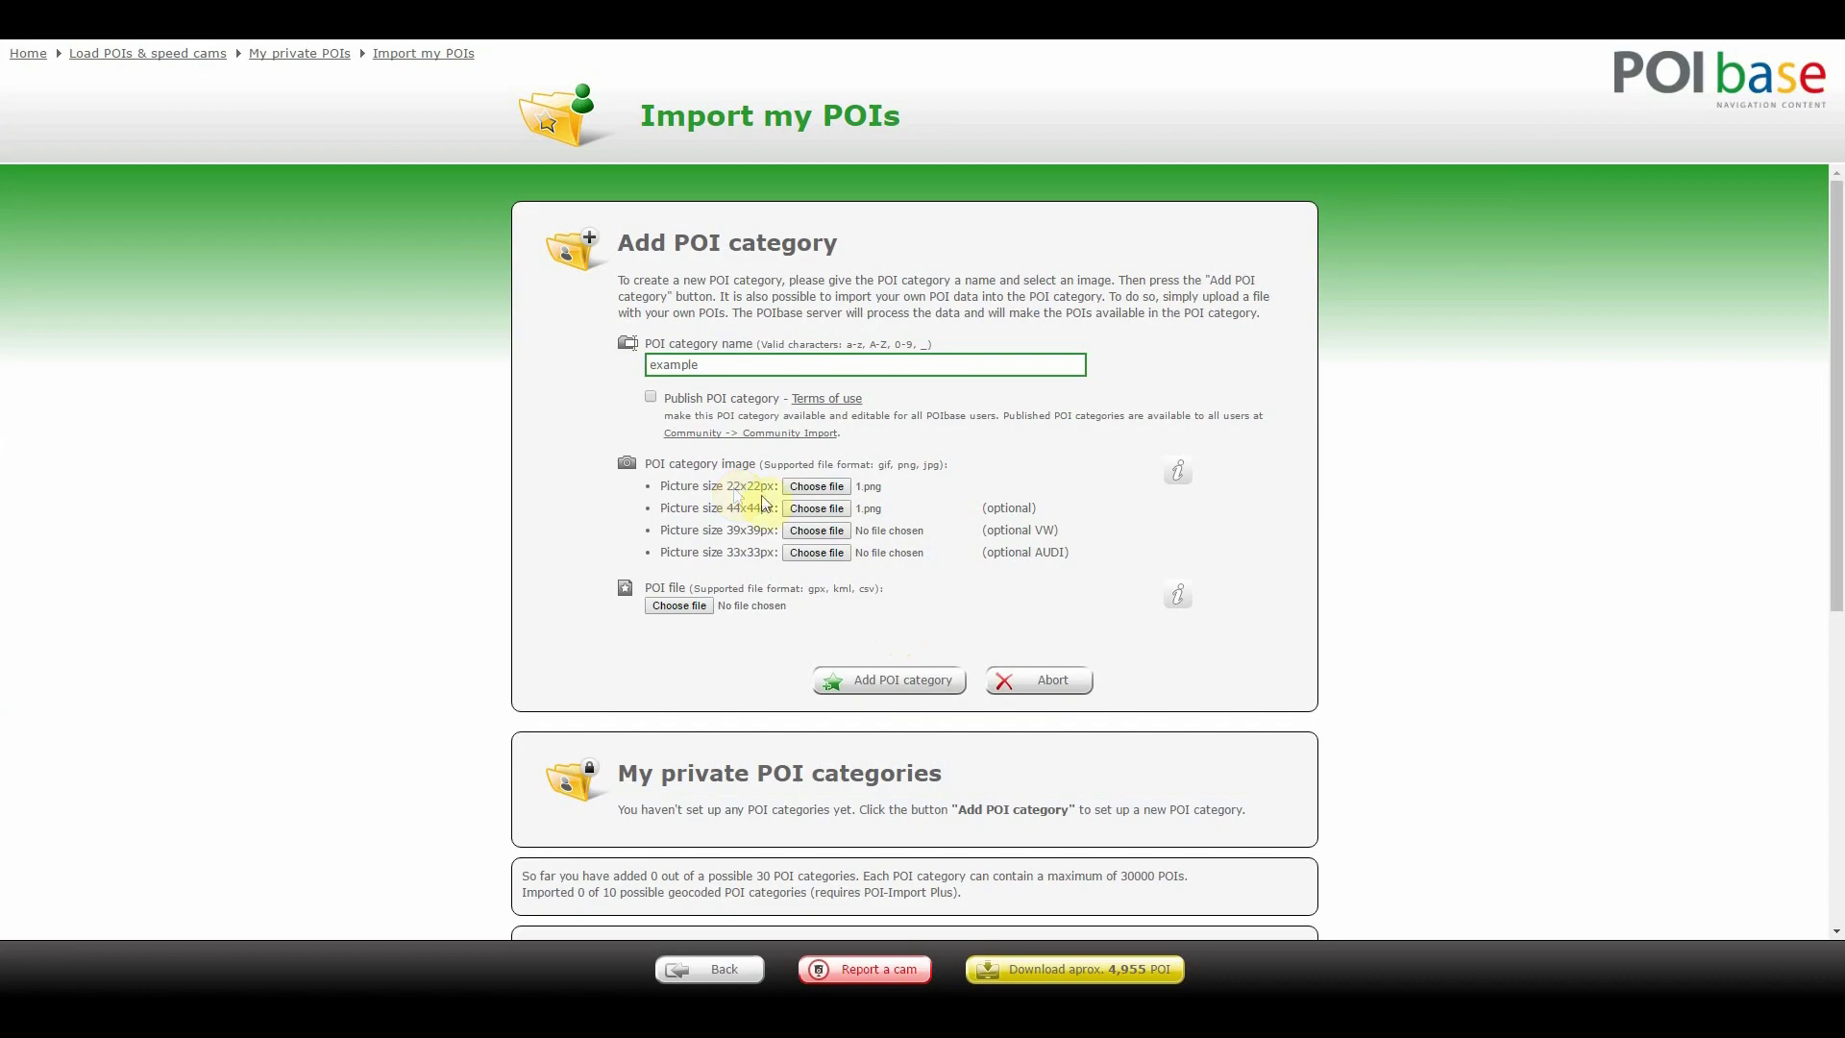
pyautogui.click(816, 508)
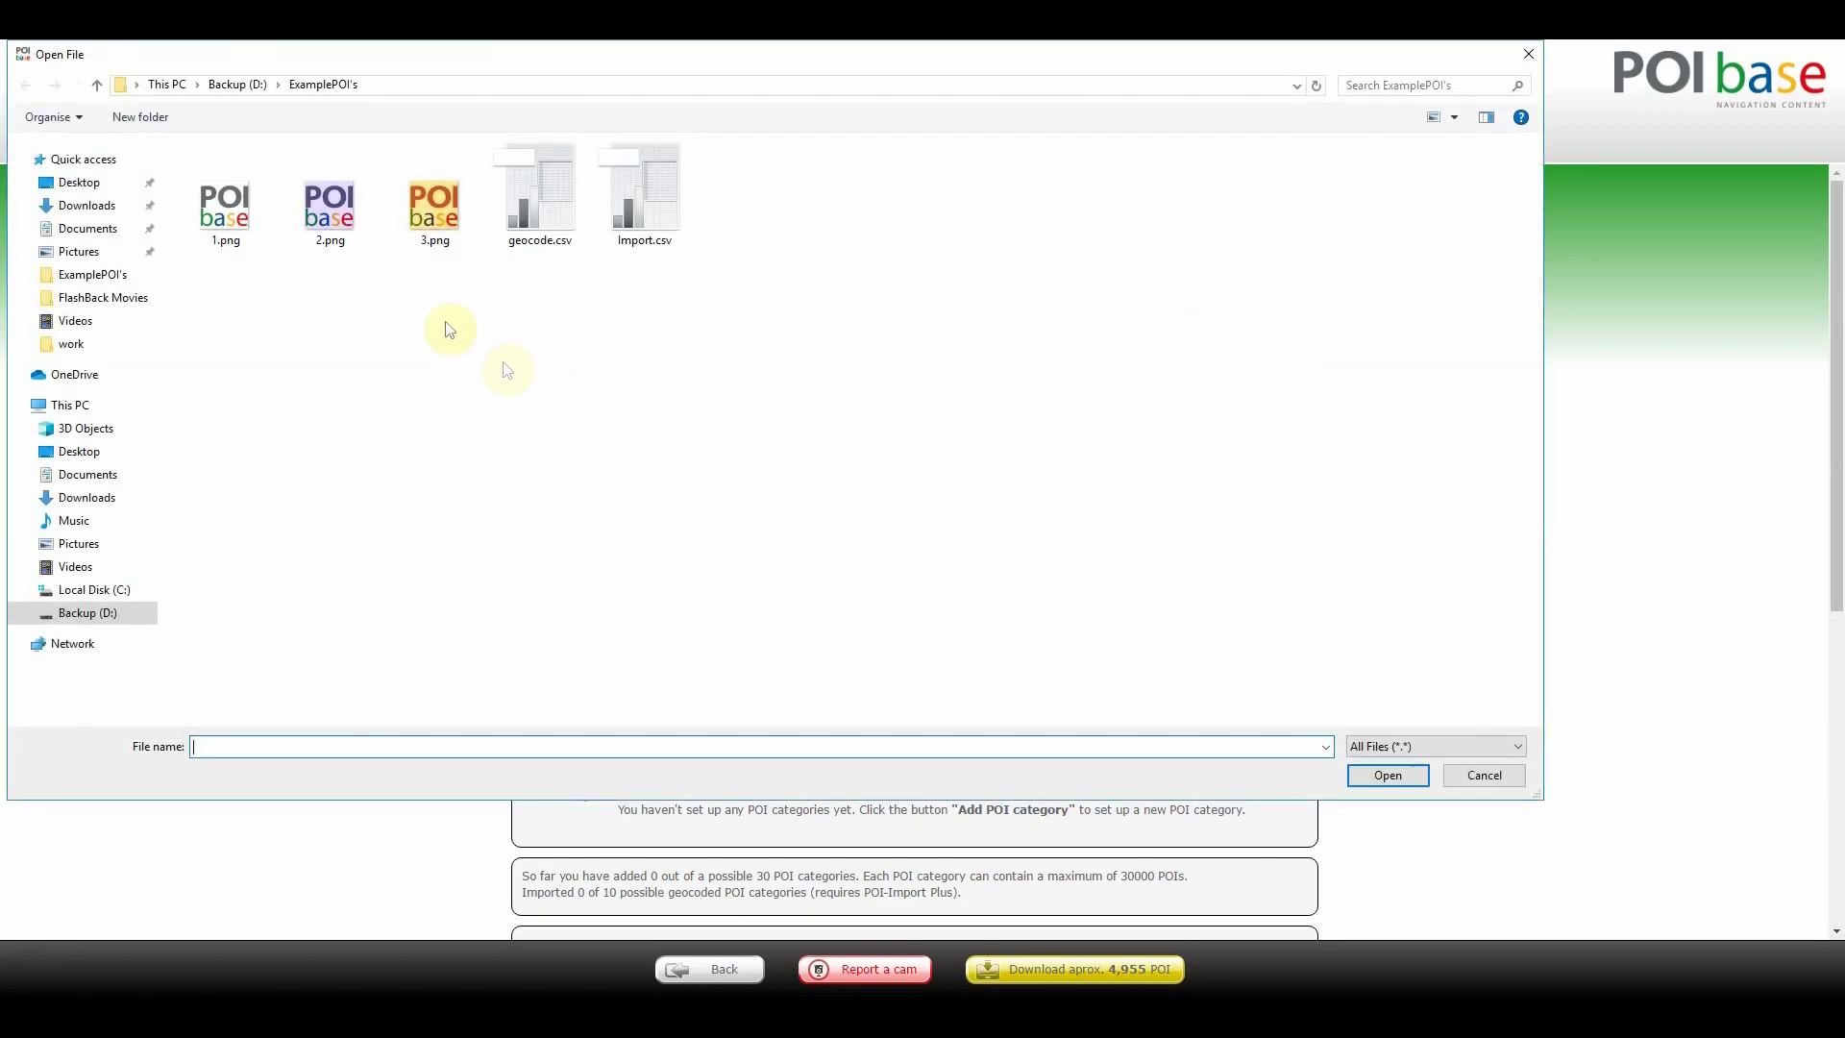
pyautogui.doubleClick(225, 207)
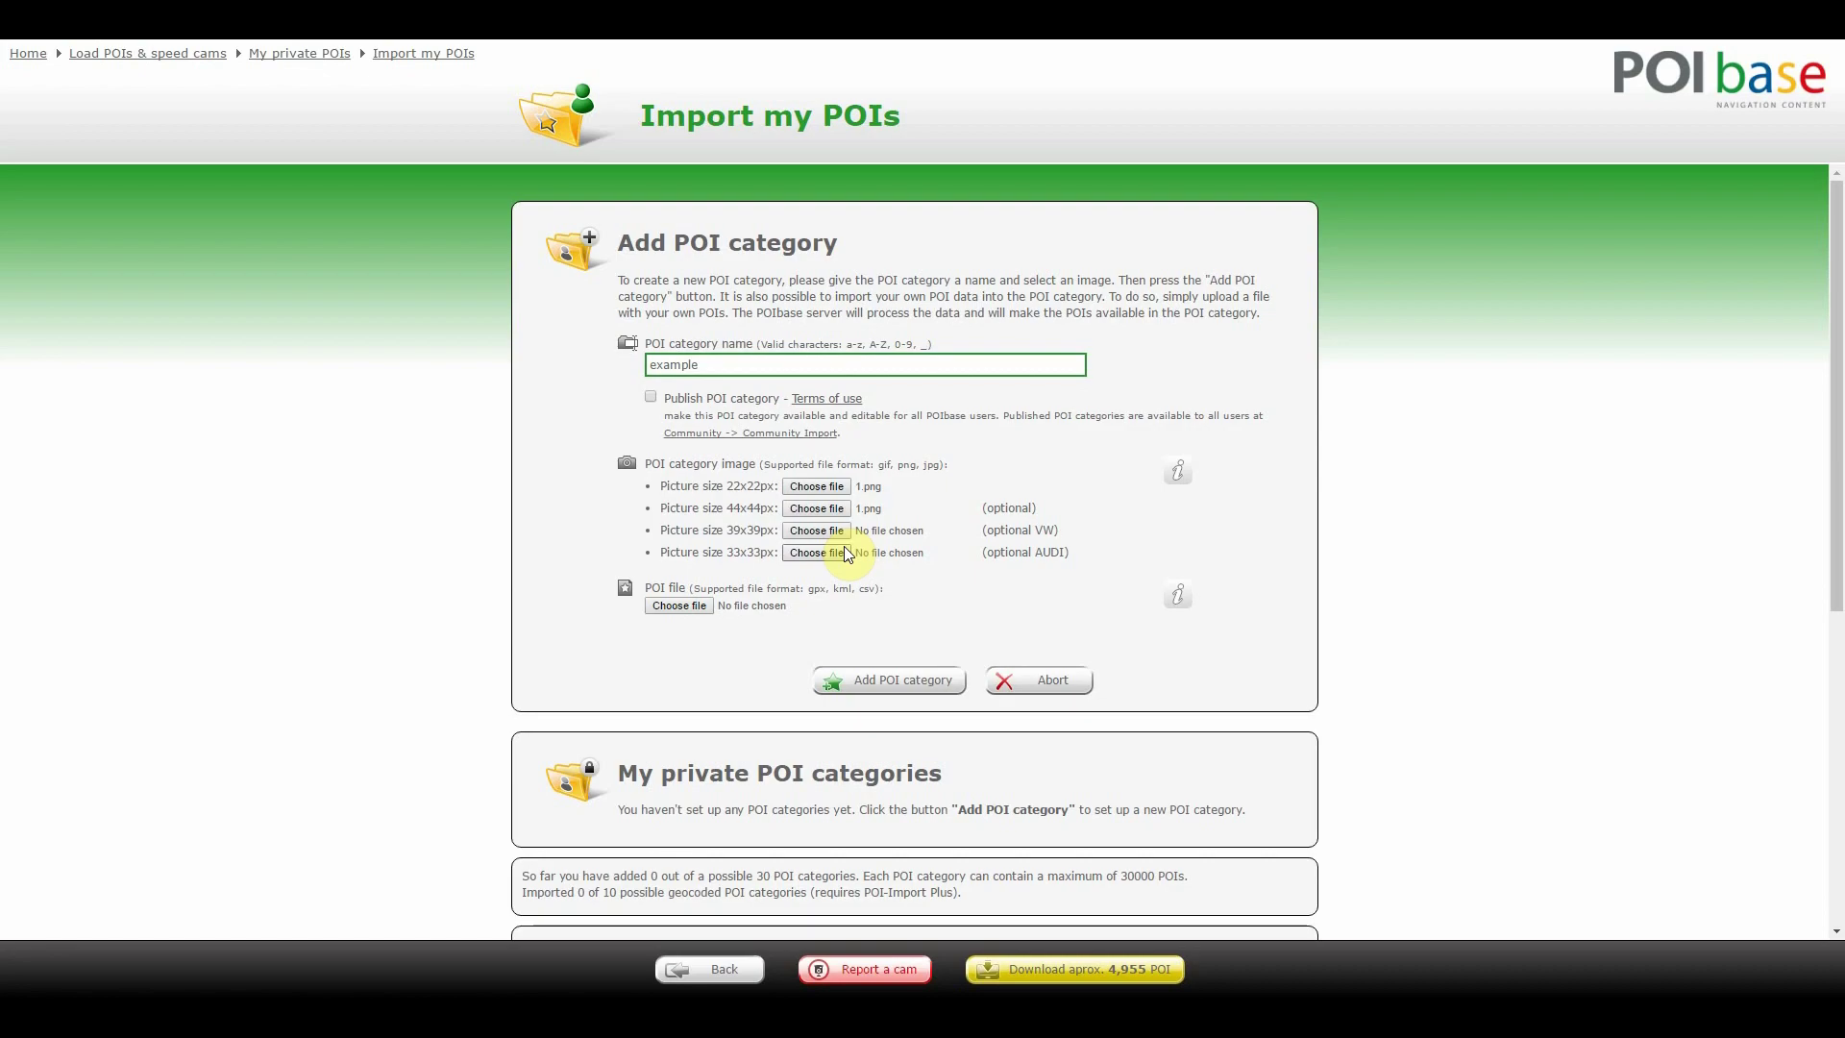
pyautogui.click(688, 607)
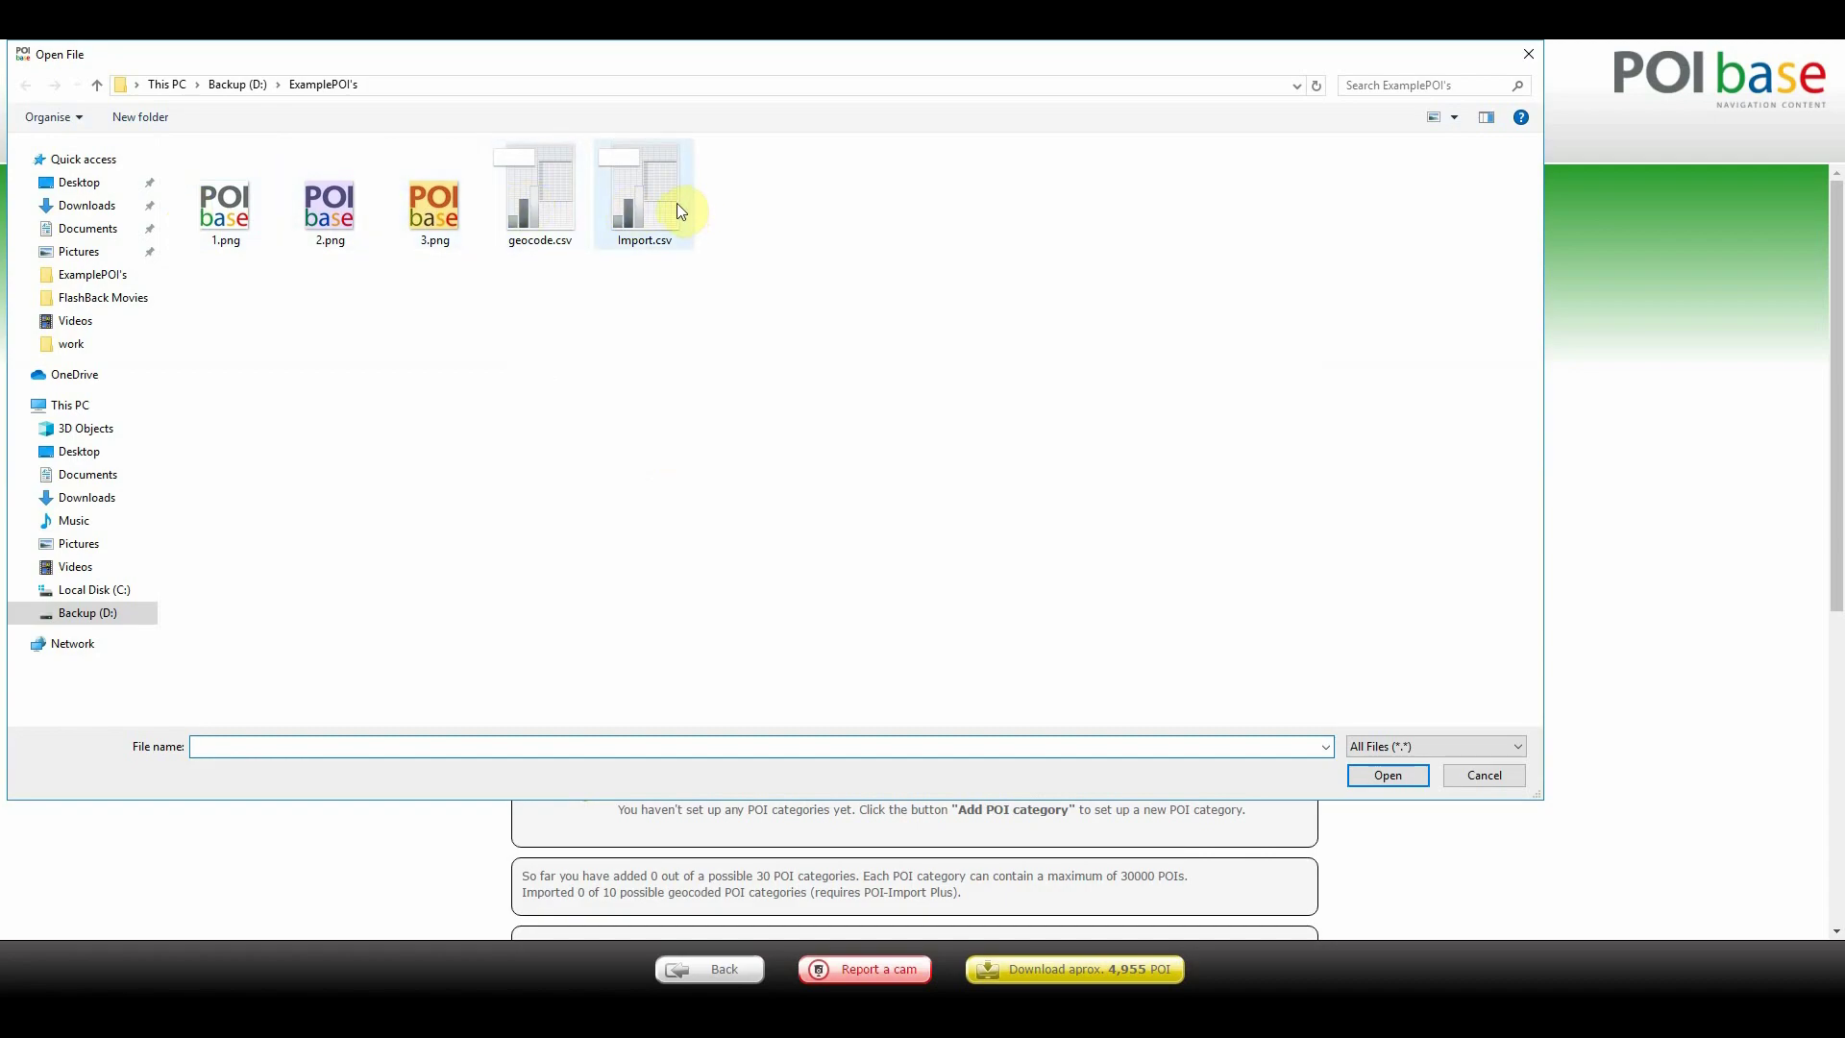
# Load Import.csv with comma as the separator and create the example category
pyautogui.doubleClick(677, 204)
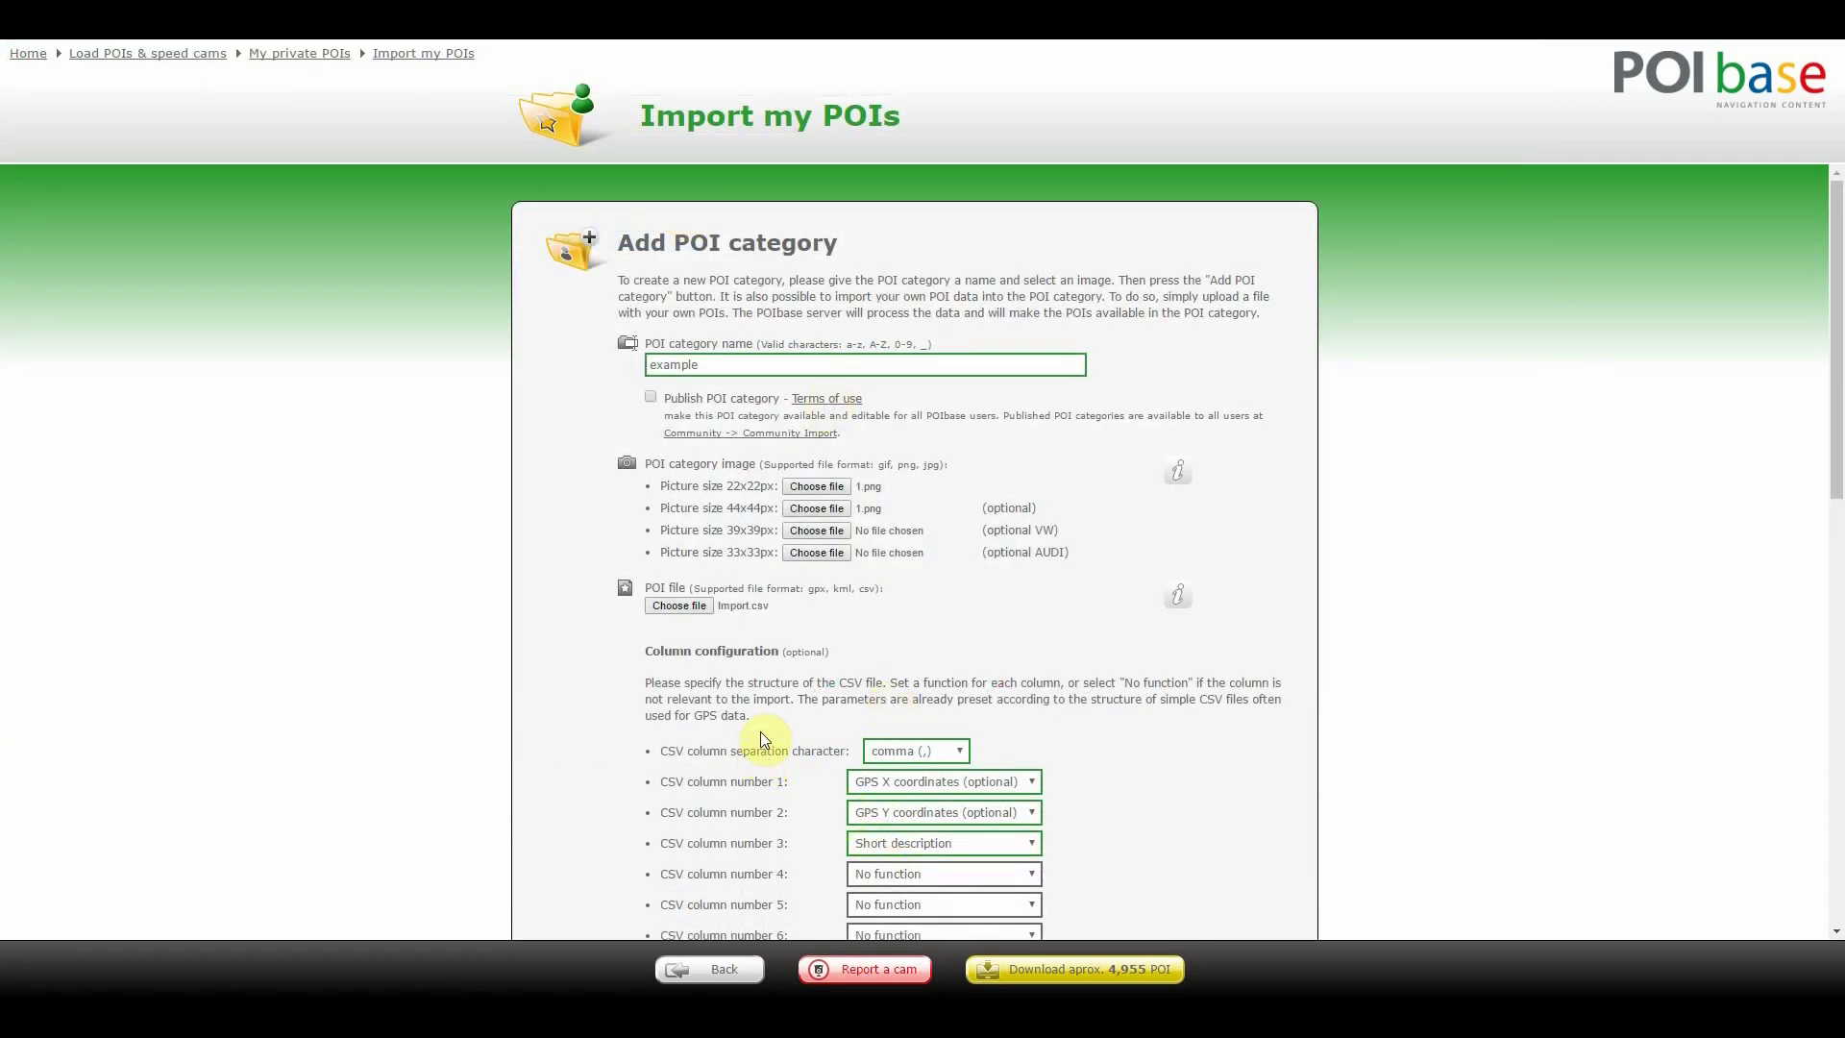
pyautogui.click(961, 752)
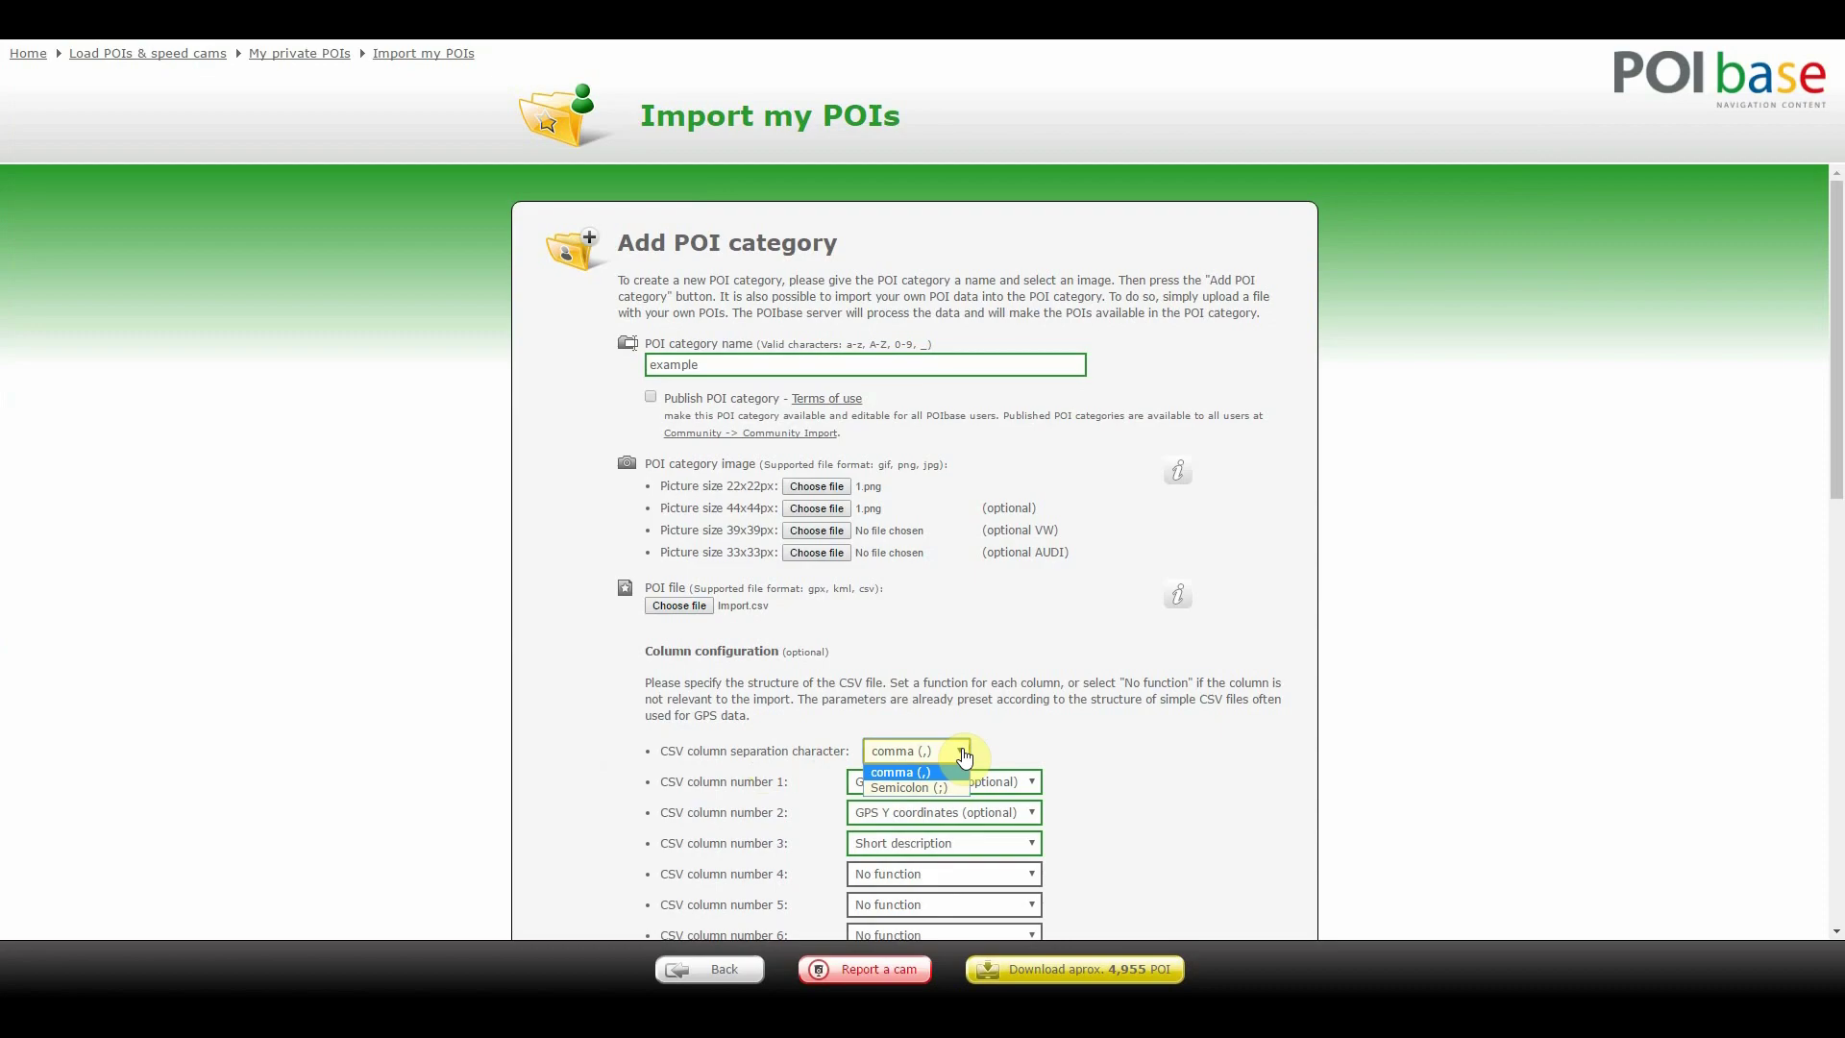
pyautogui.click(904, 771)
pyautogui.scroll(-4, 854, 784)
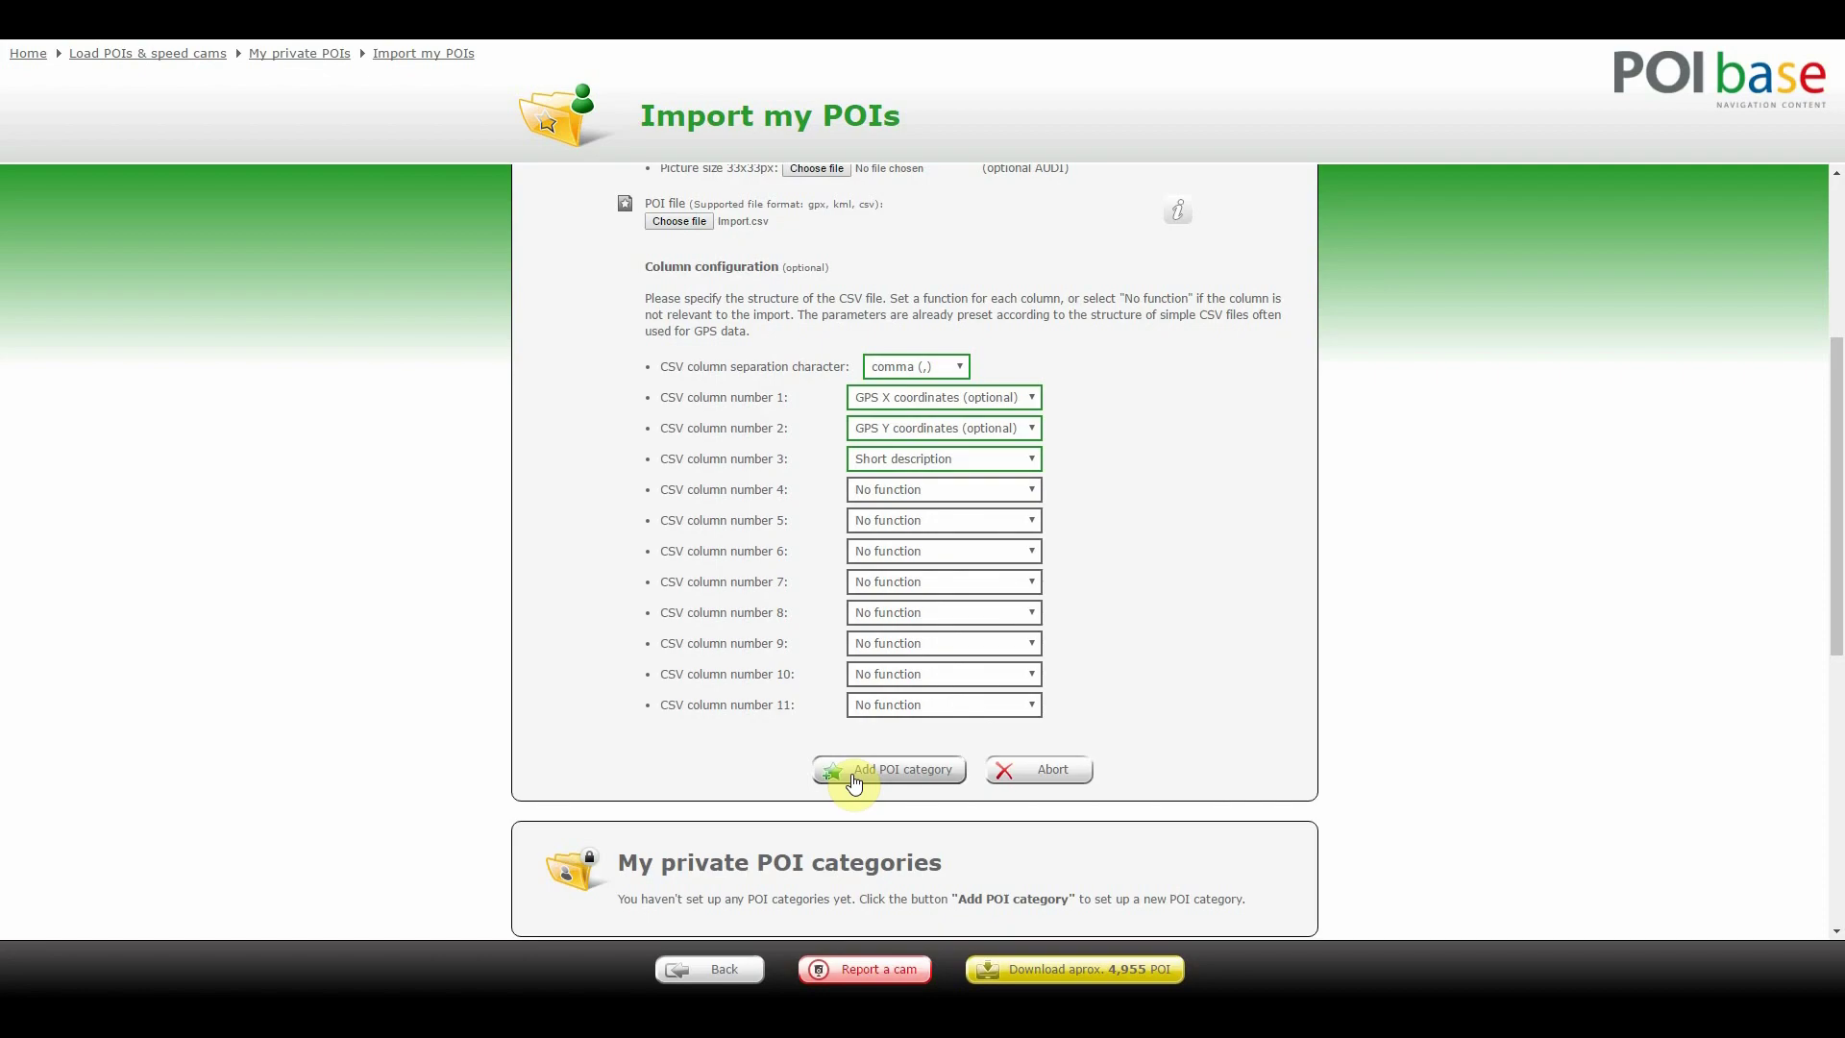
pyautogui.click(853, 777)
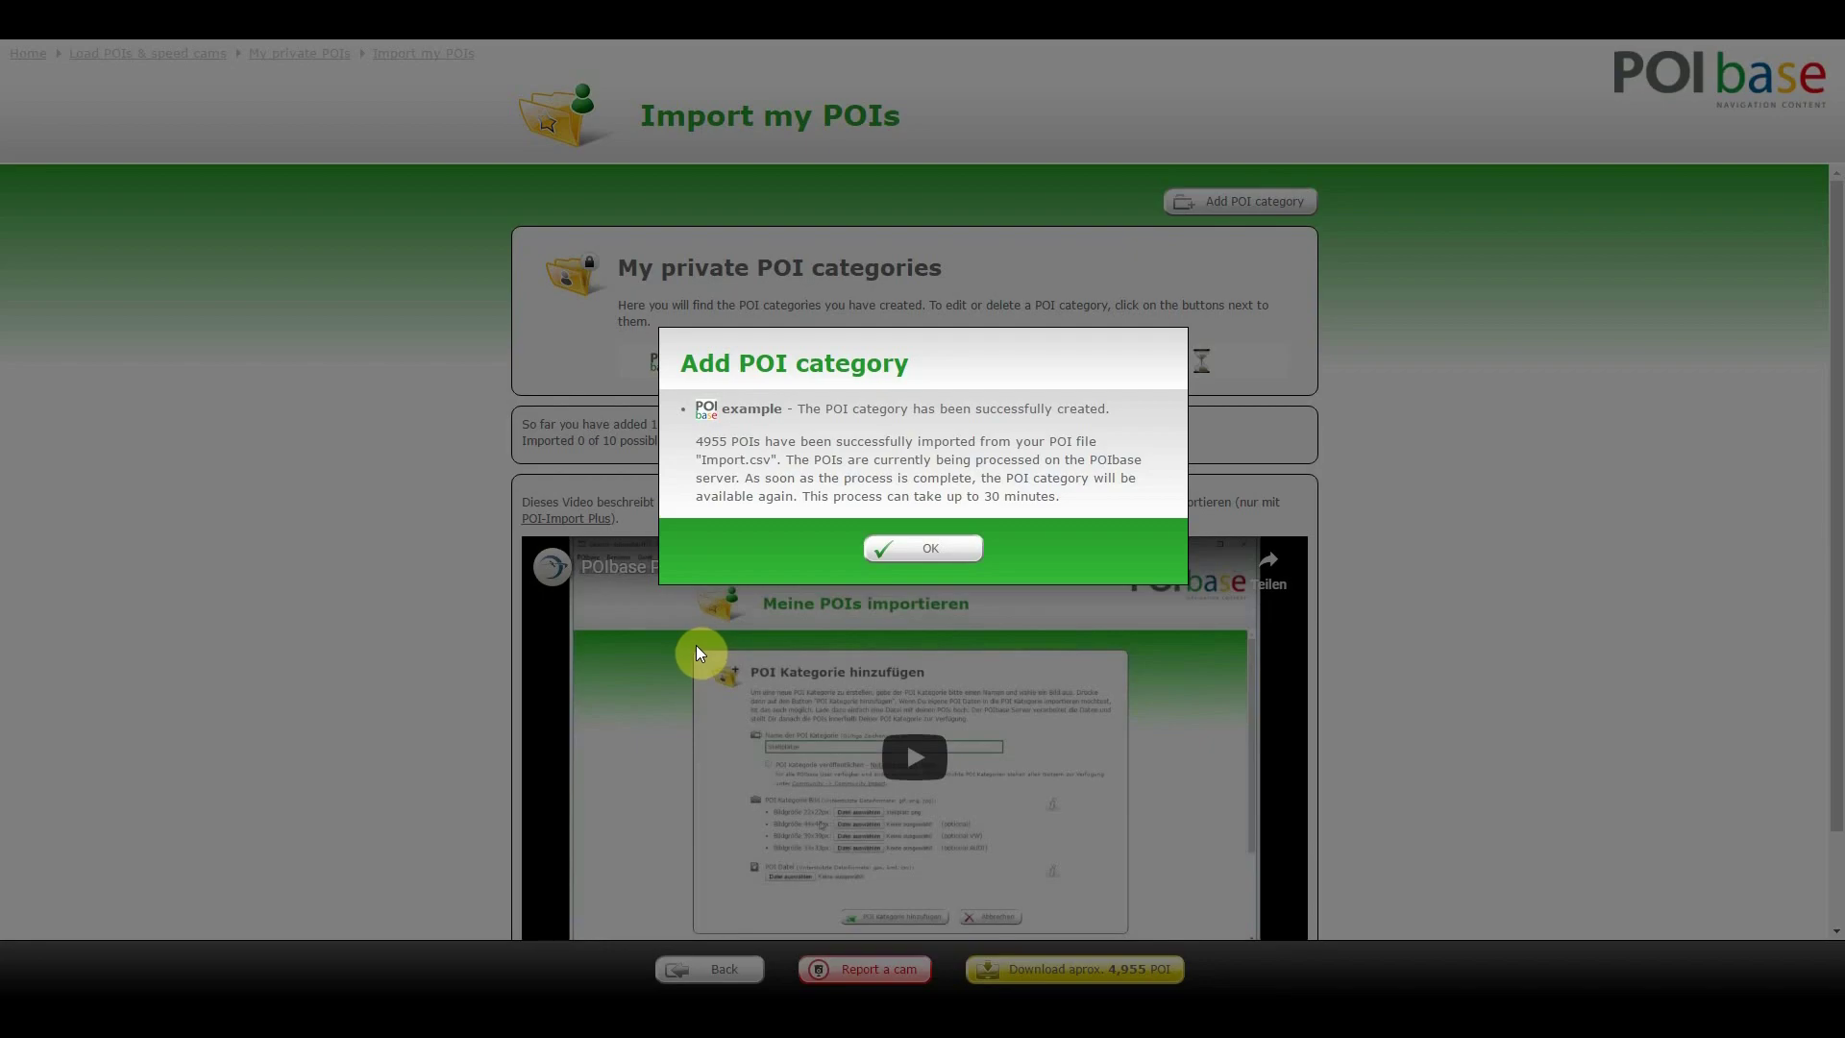
# Dismiss the creation notice and reload the page to refresh the example category's status
pyautogui.click(925, 552)
pyautogui.click(1214, 371)
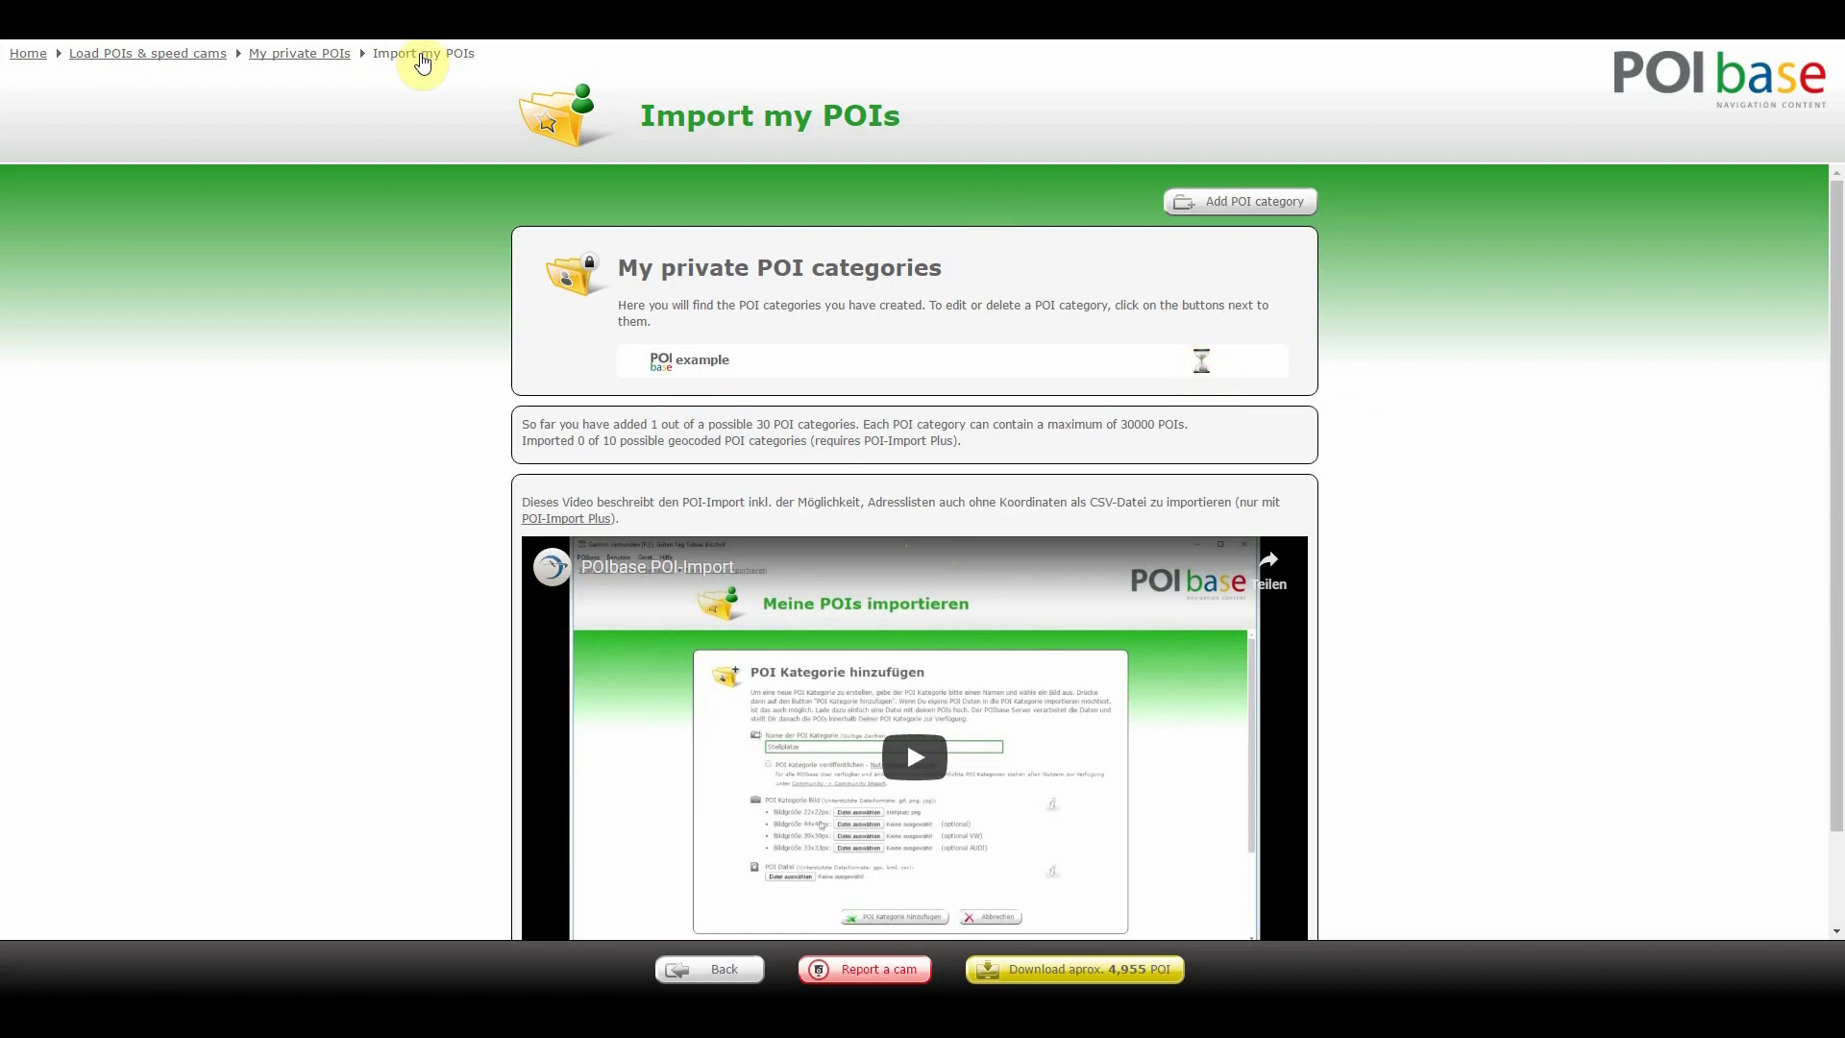
pyautogui.click(423, 55)
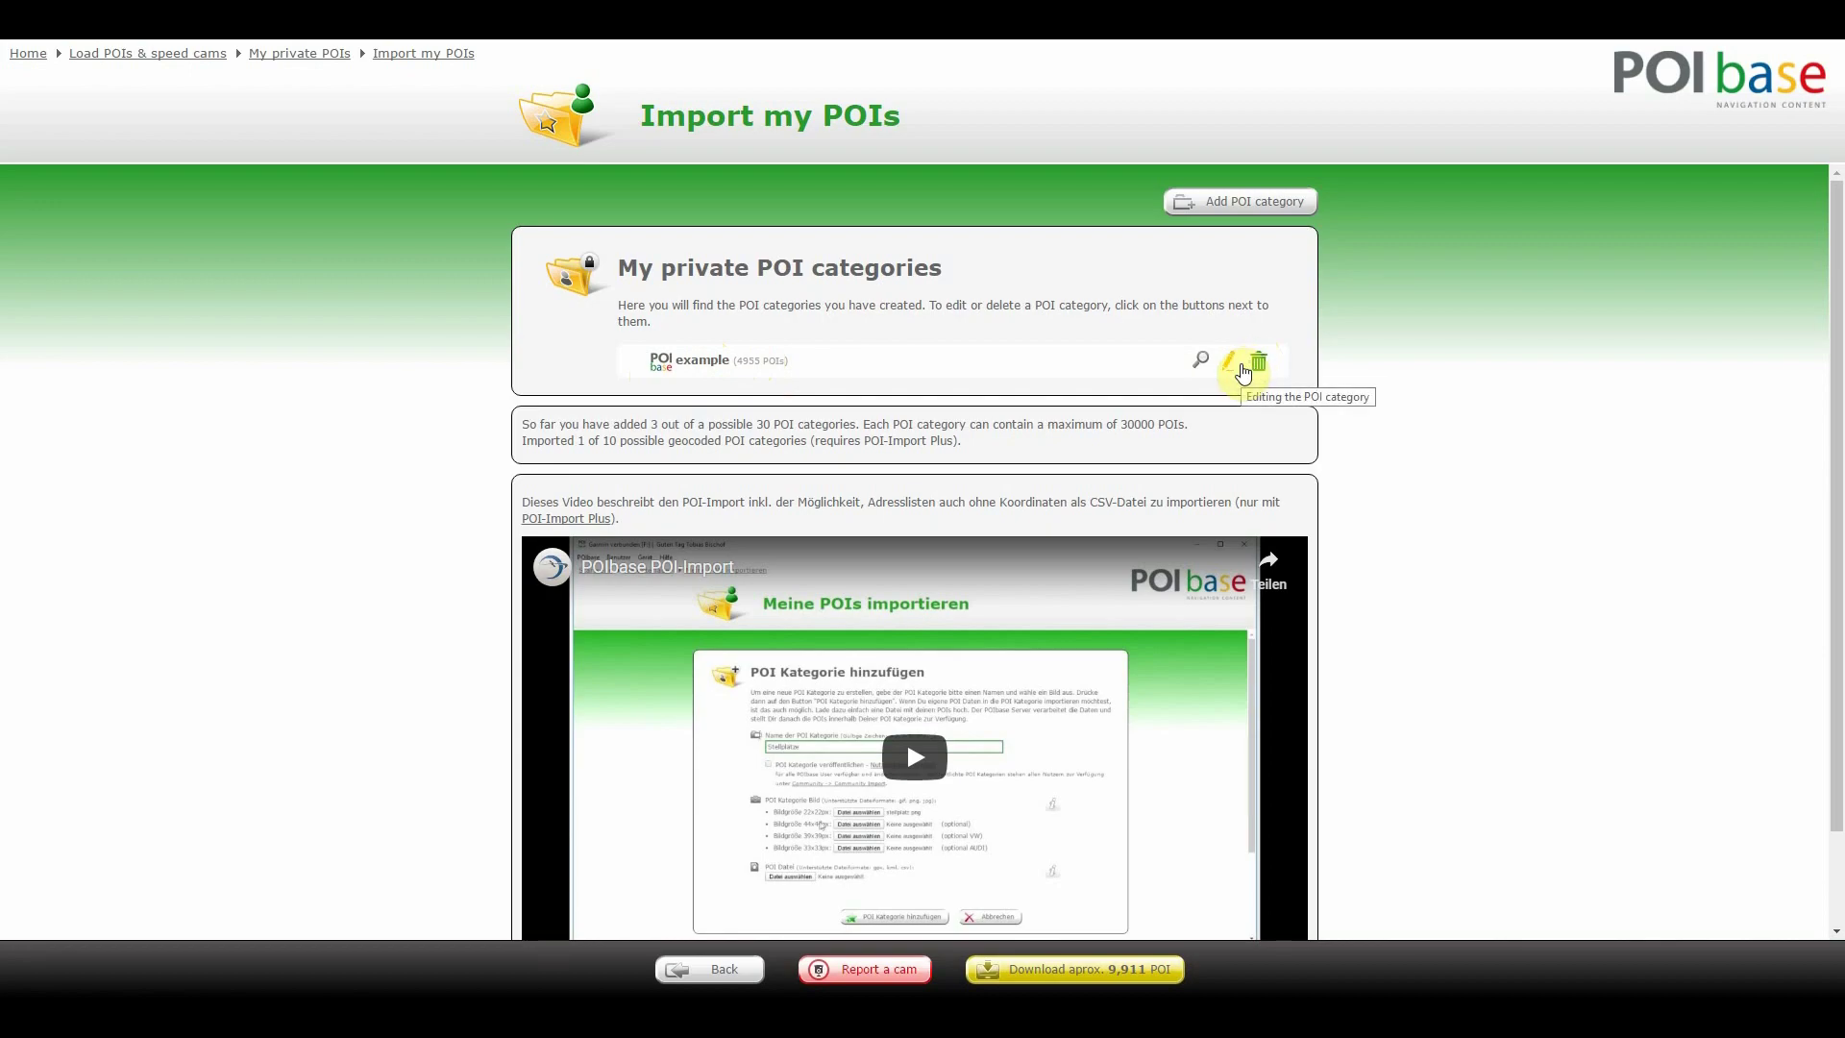
# Re-save the example category's settings unchanged and show its POIs on the Edit POIs map
pyautogui.click(1242, 369)
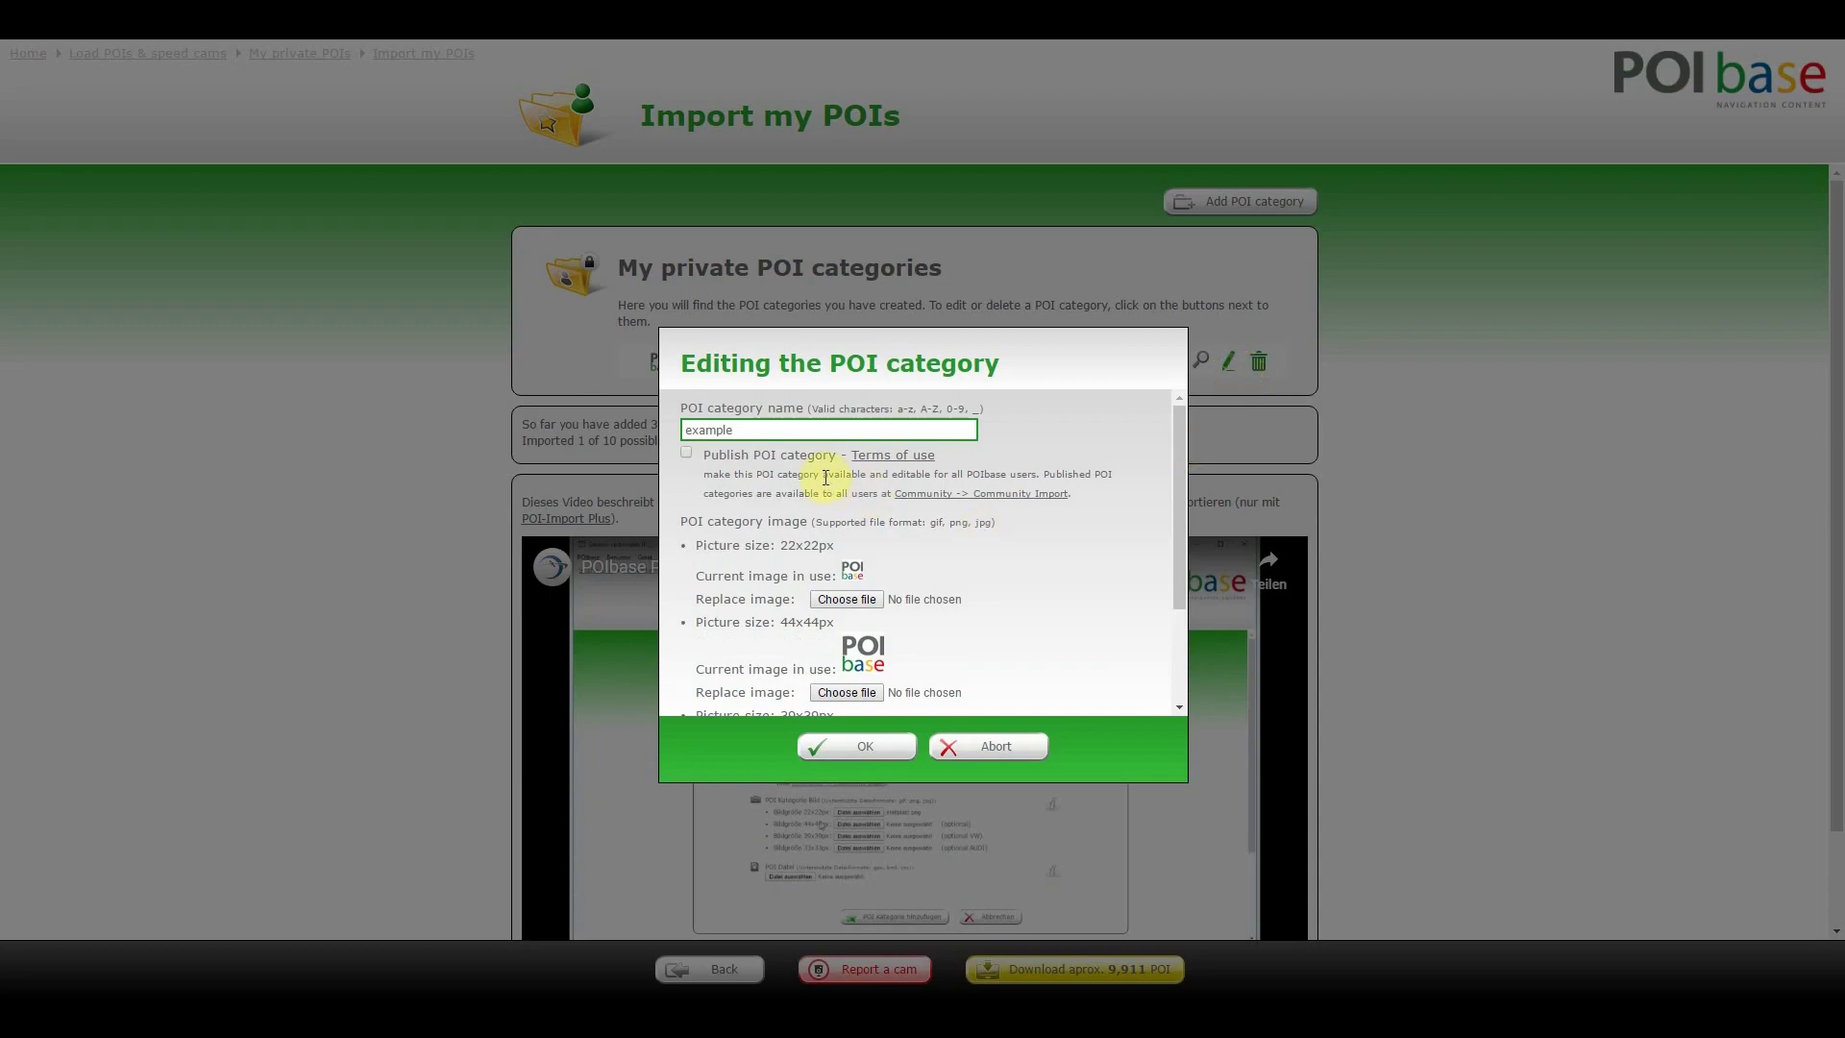
pyautogui.click(850, 747)
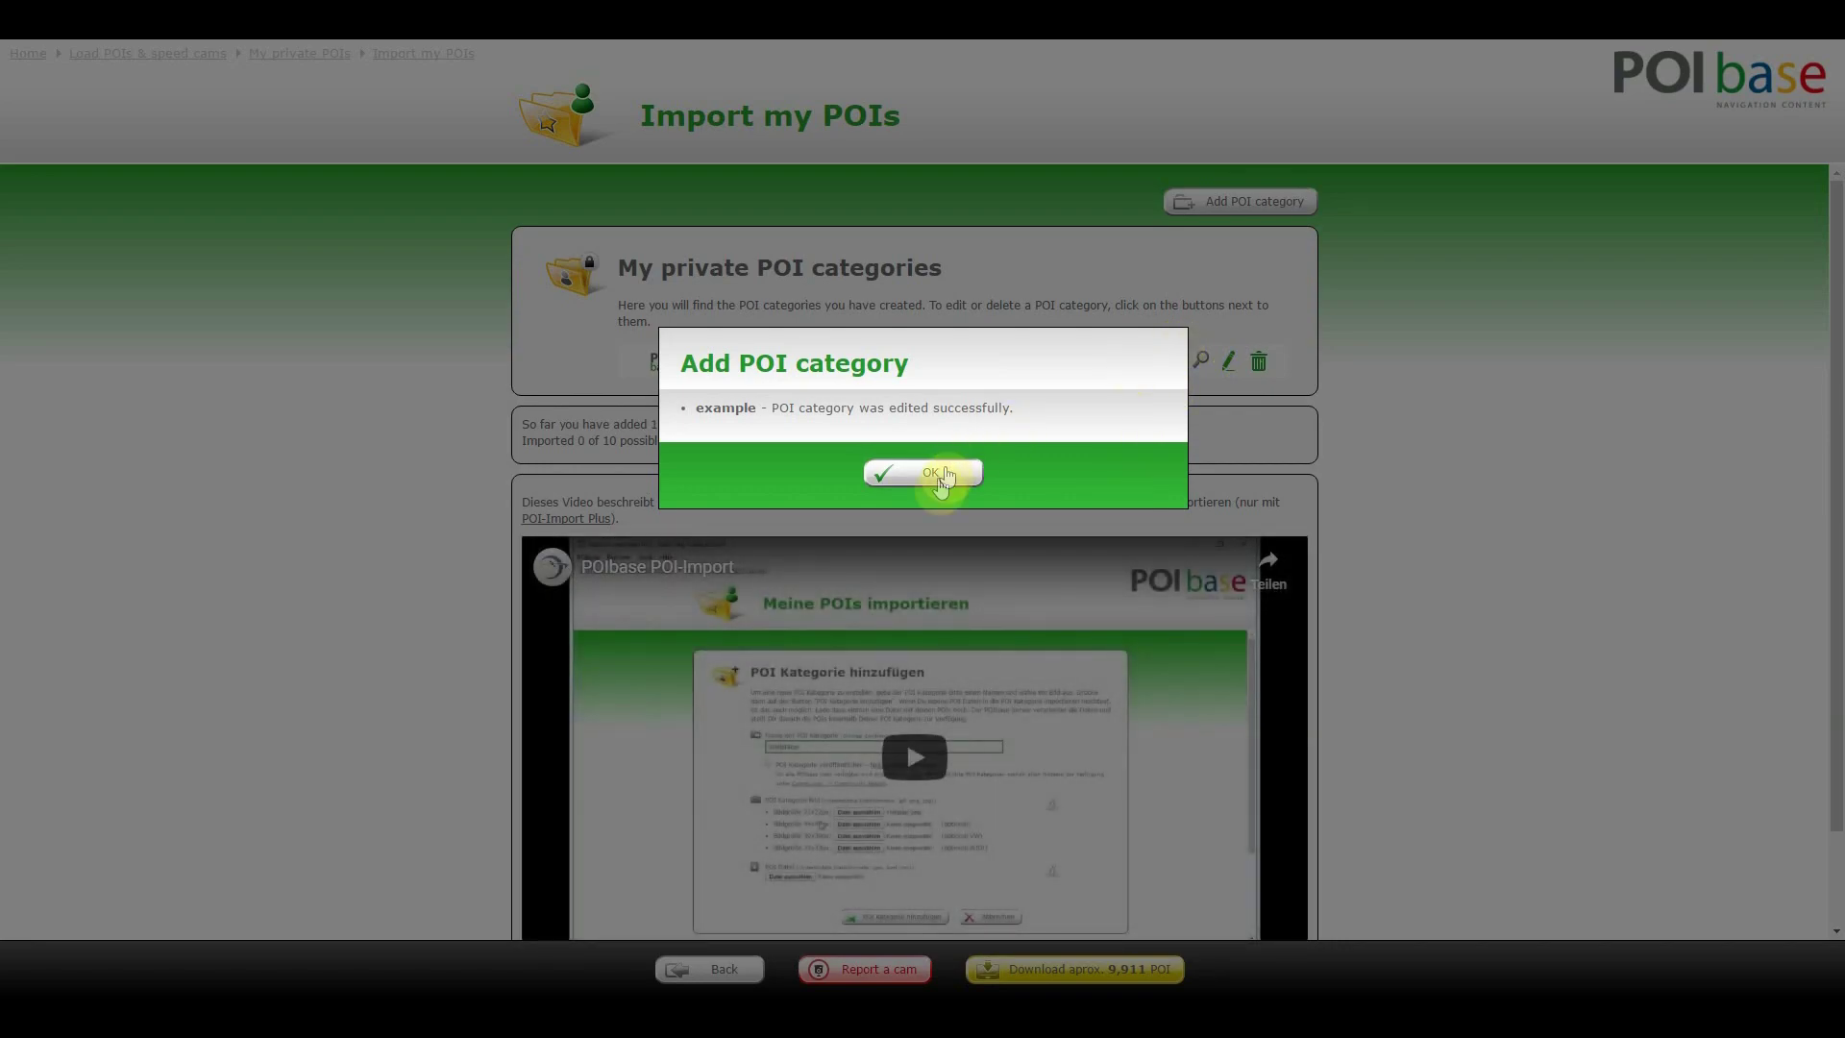
pyautogui.click(927, 471)
pyautogui.click(1202, 359)
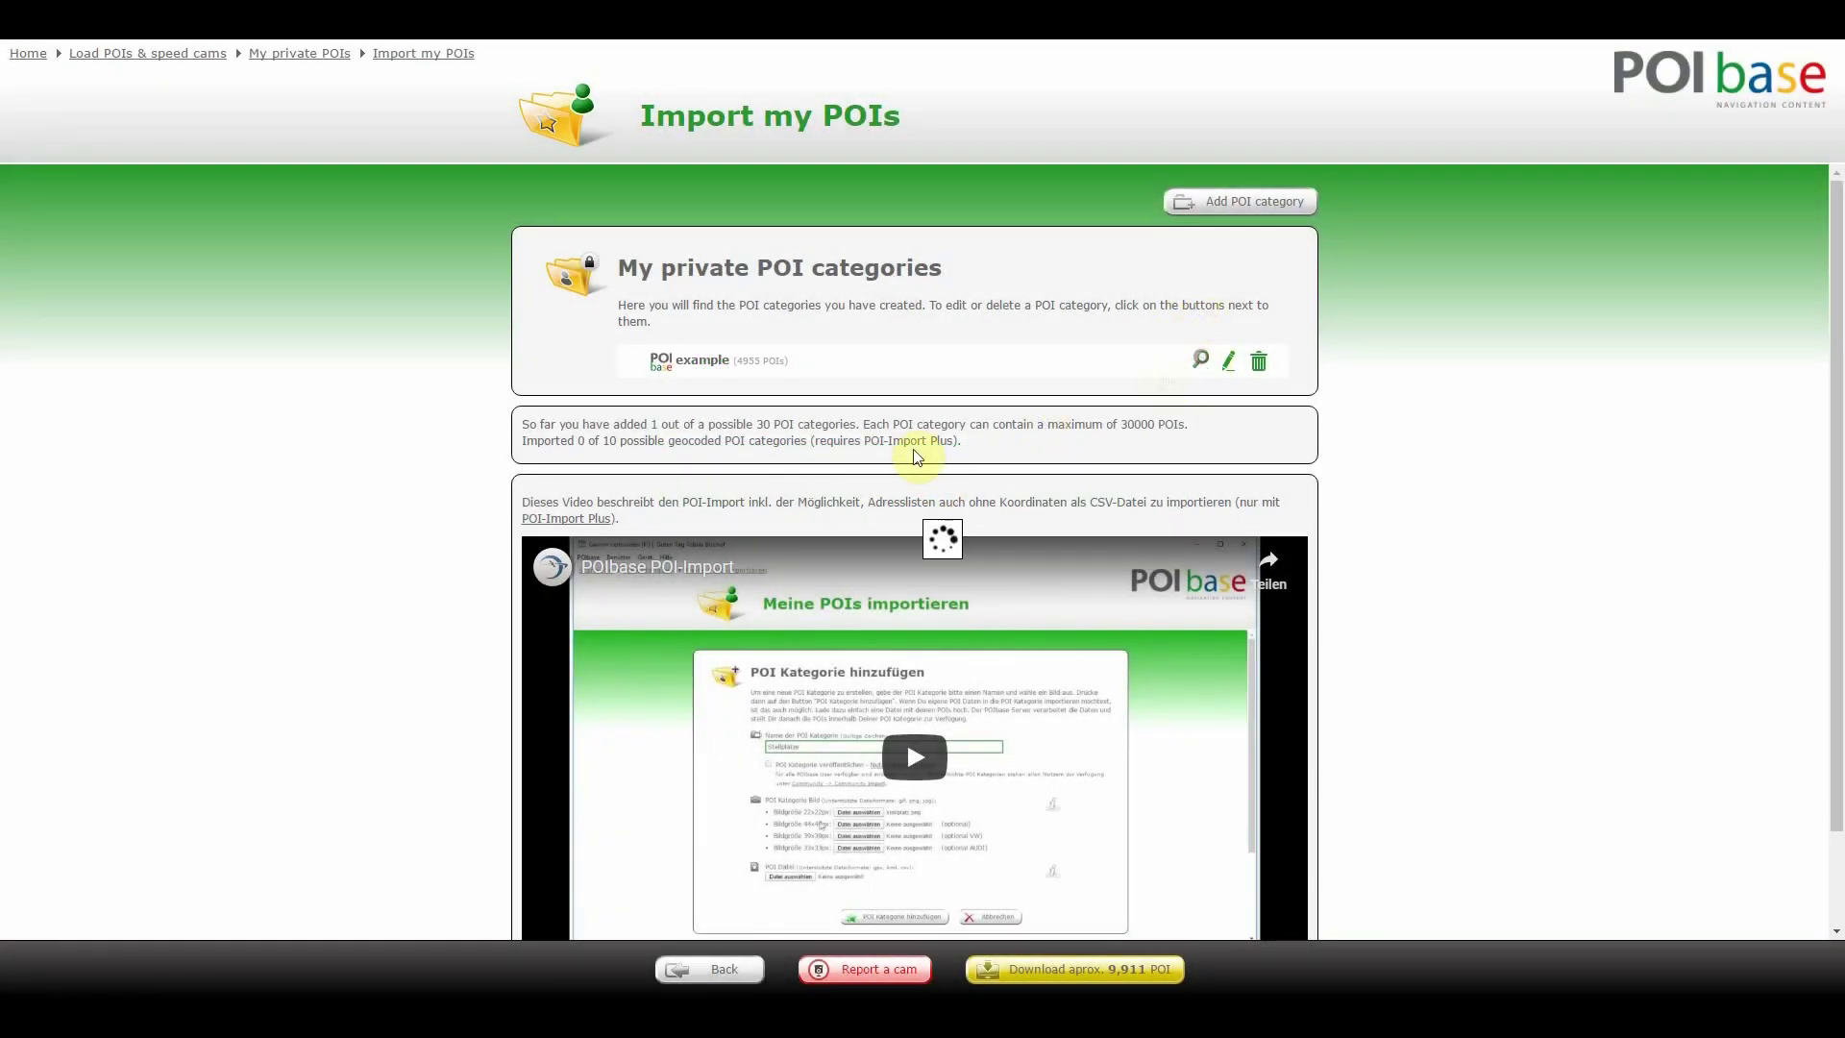
pyautogui.scroll(3, 940, 661)
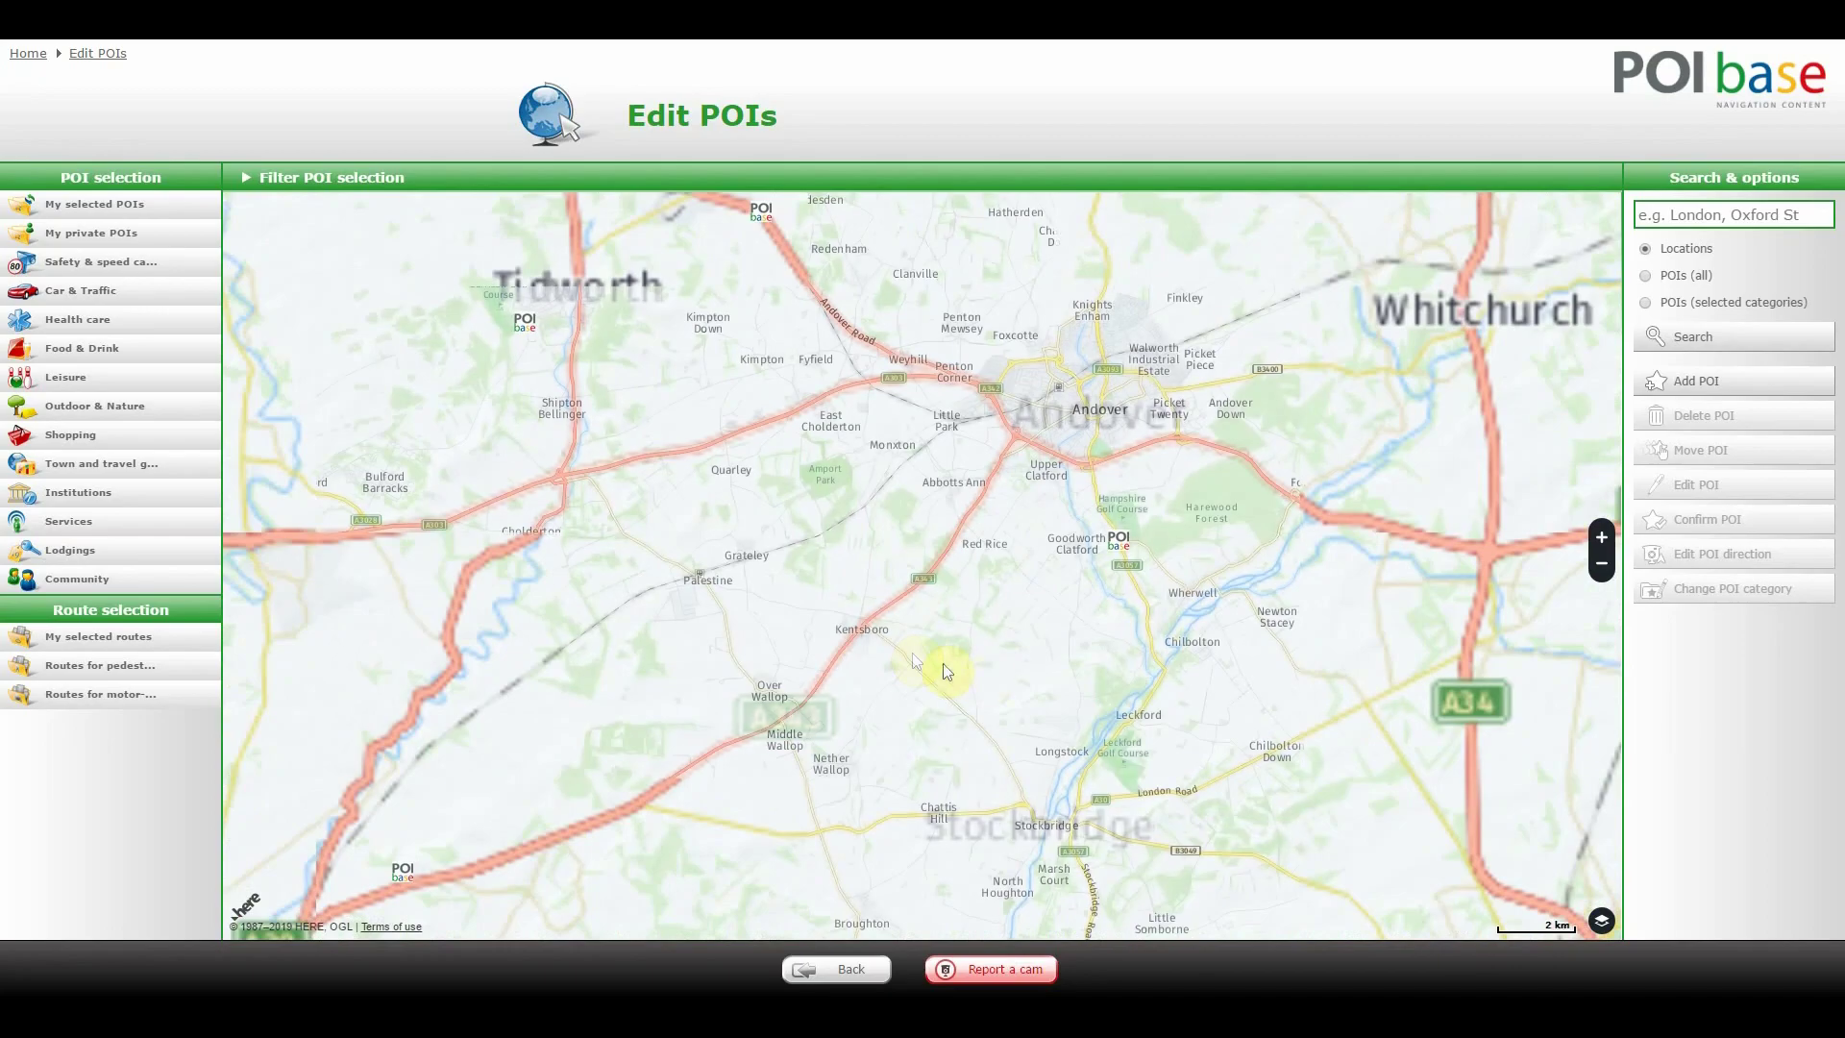
# Inspect the example POI near Goodworth Clatford, then return to the Import my POIs page
pyautogui.scroll(-2, 1000, 673)
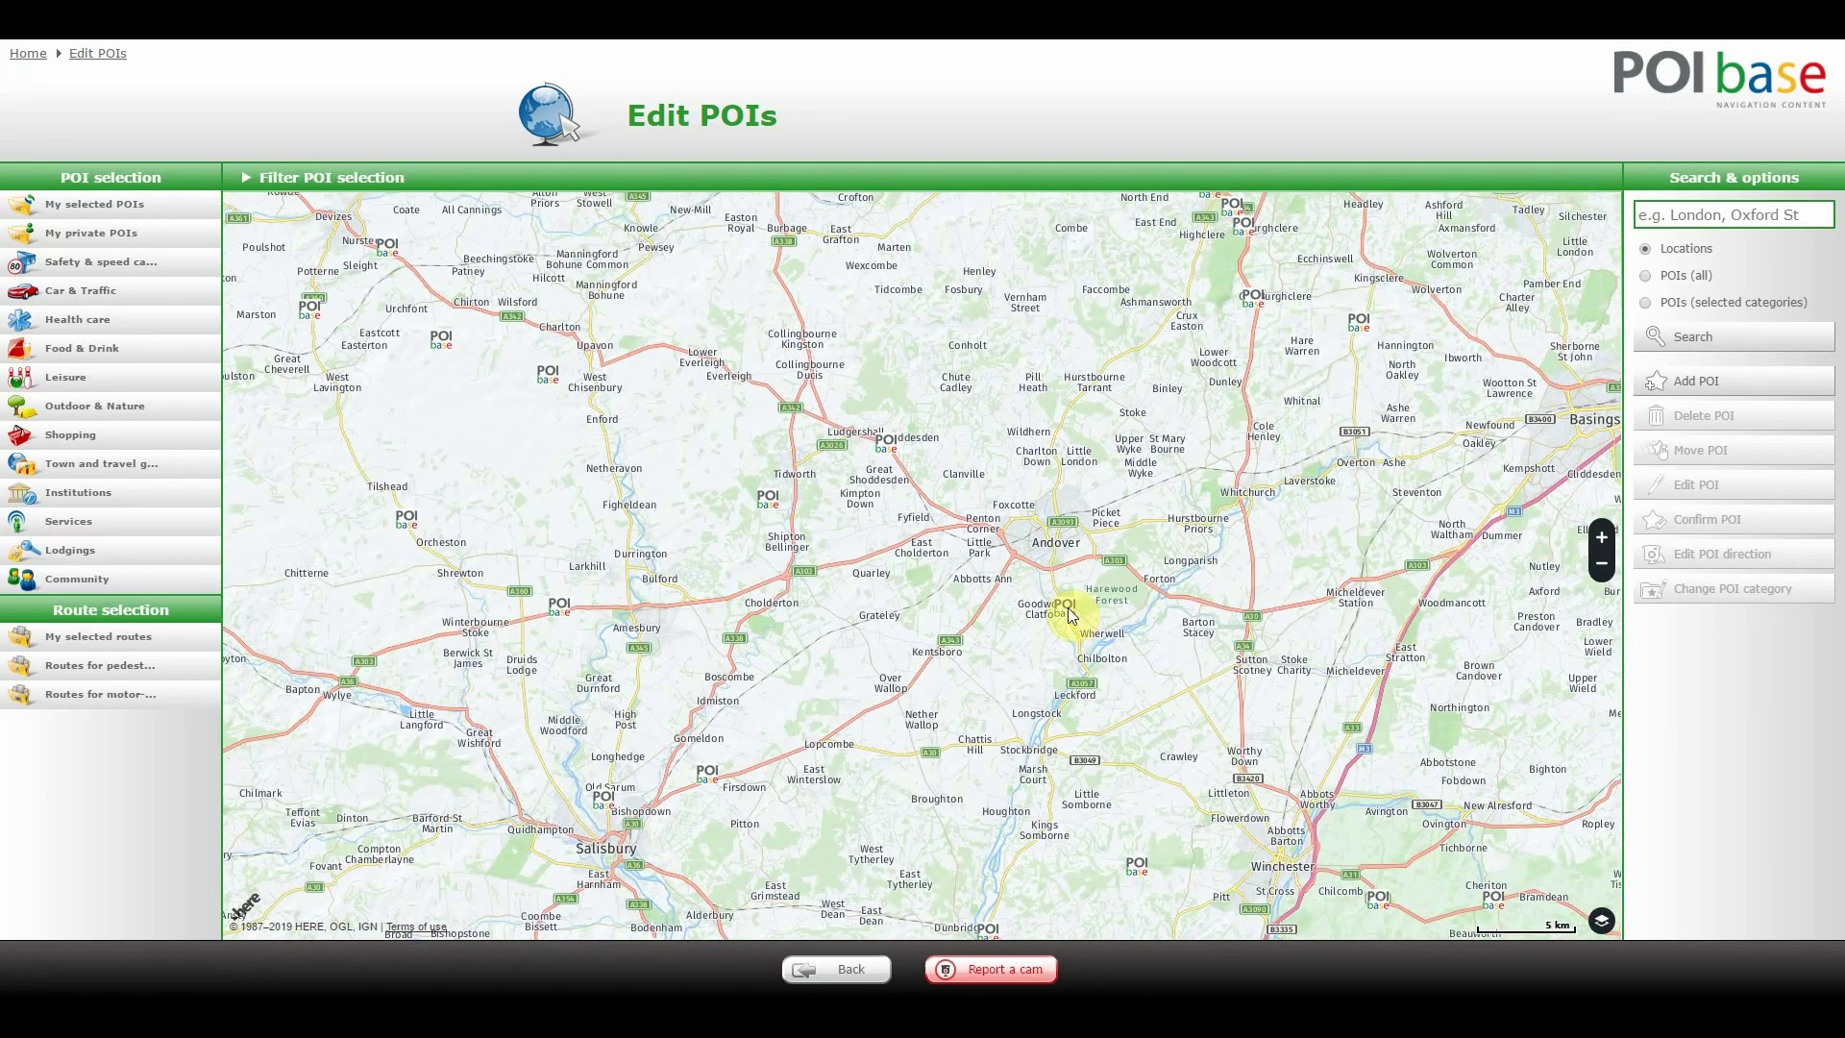
pyautogui.scroll(1, 1088, 623)
pyautogui.scroll(1, 1089, 622)
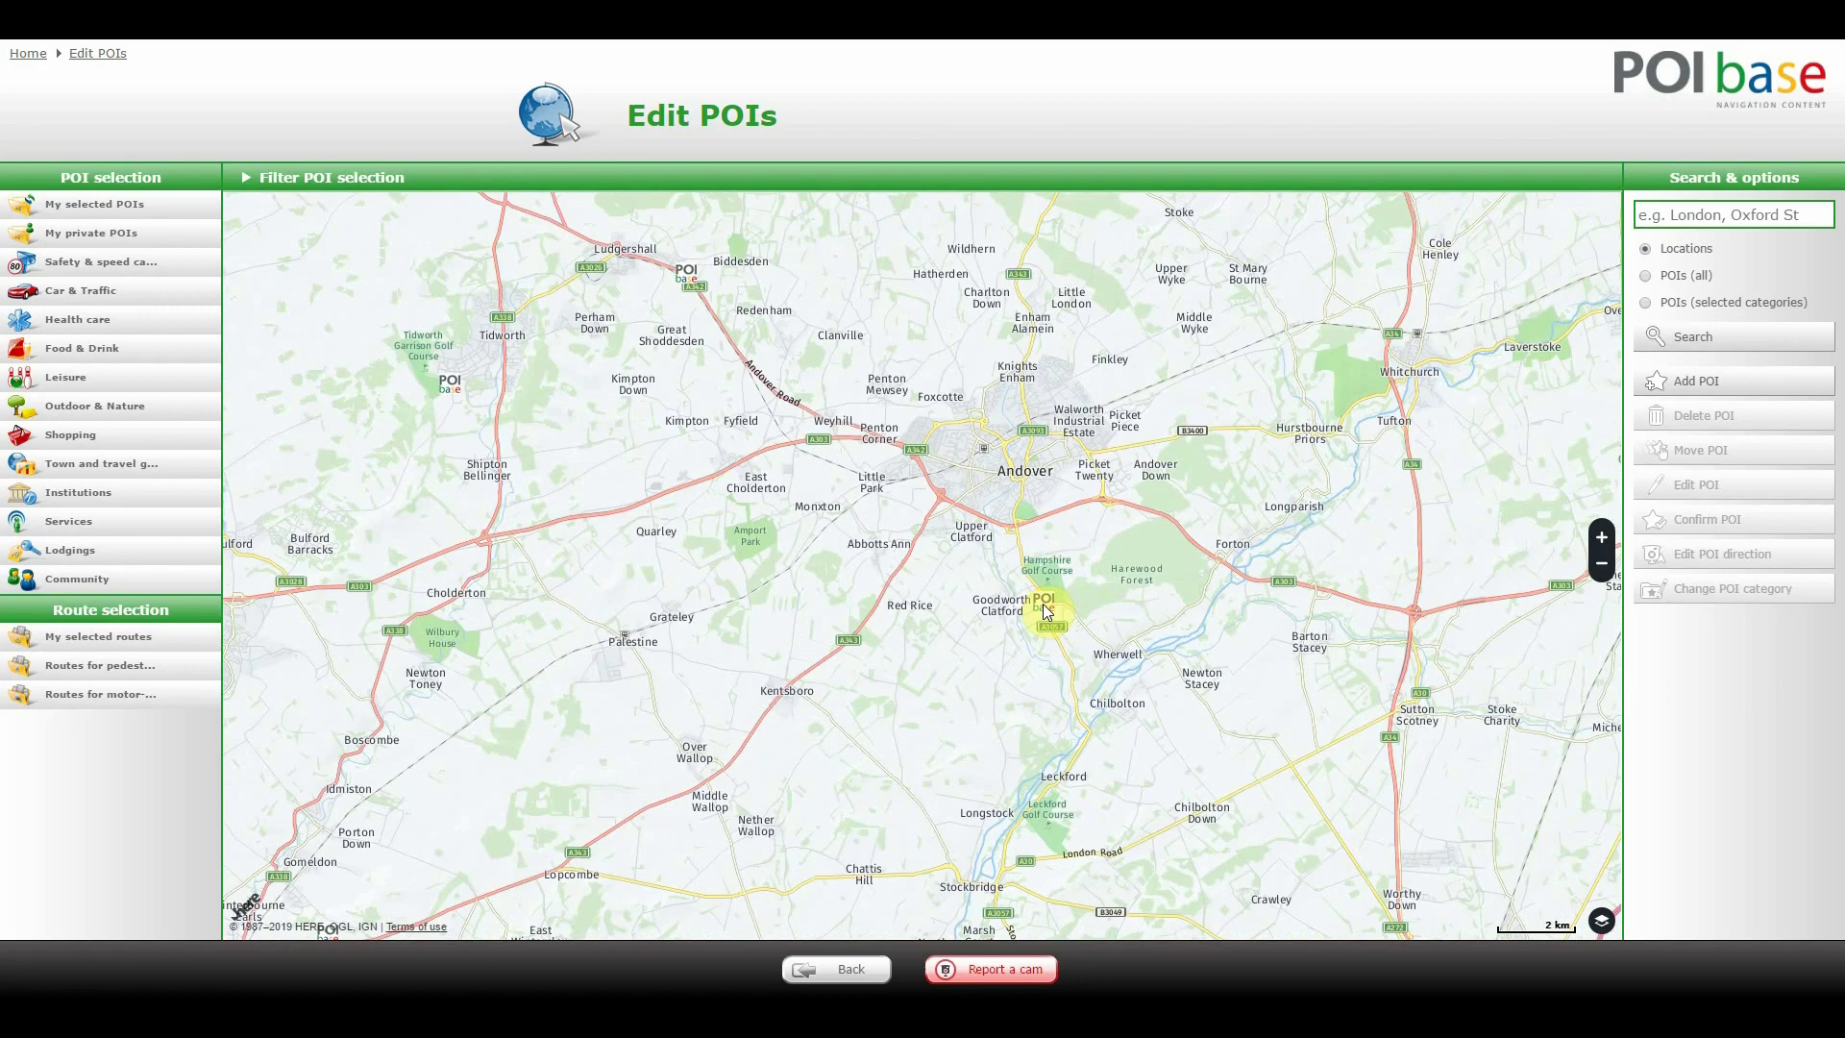
pyautogui.click(1049, 606)
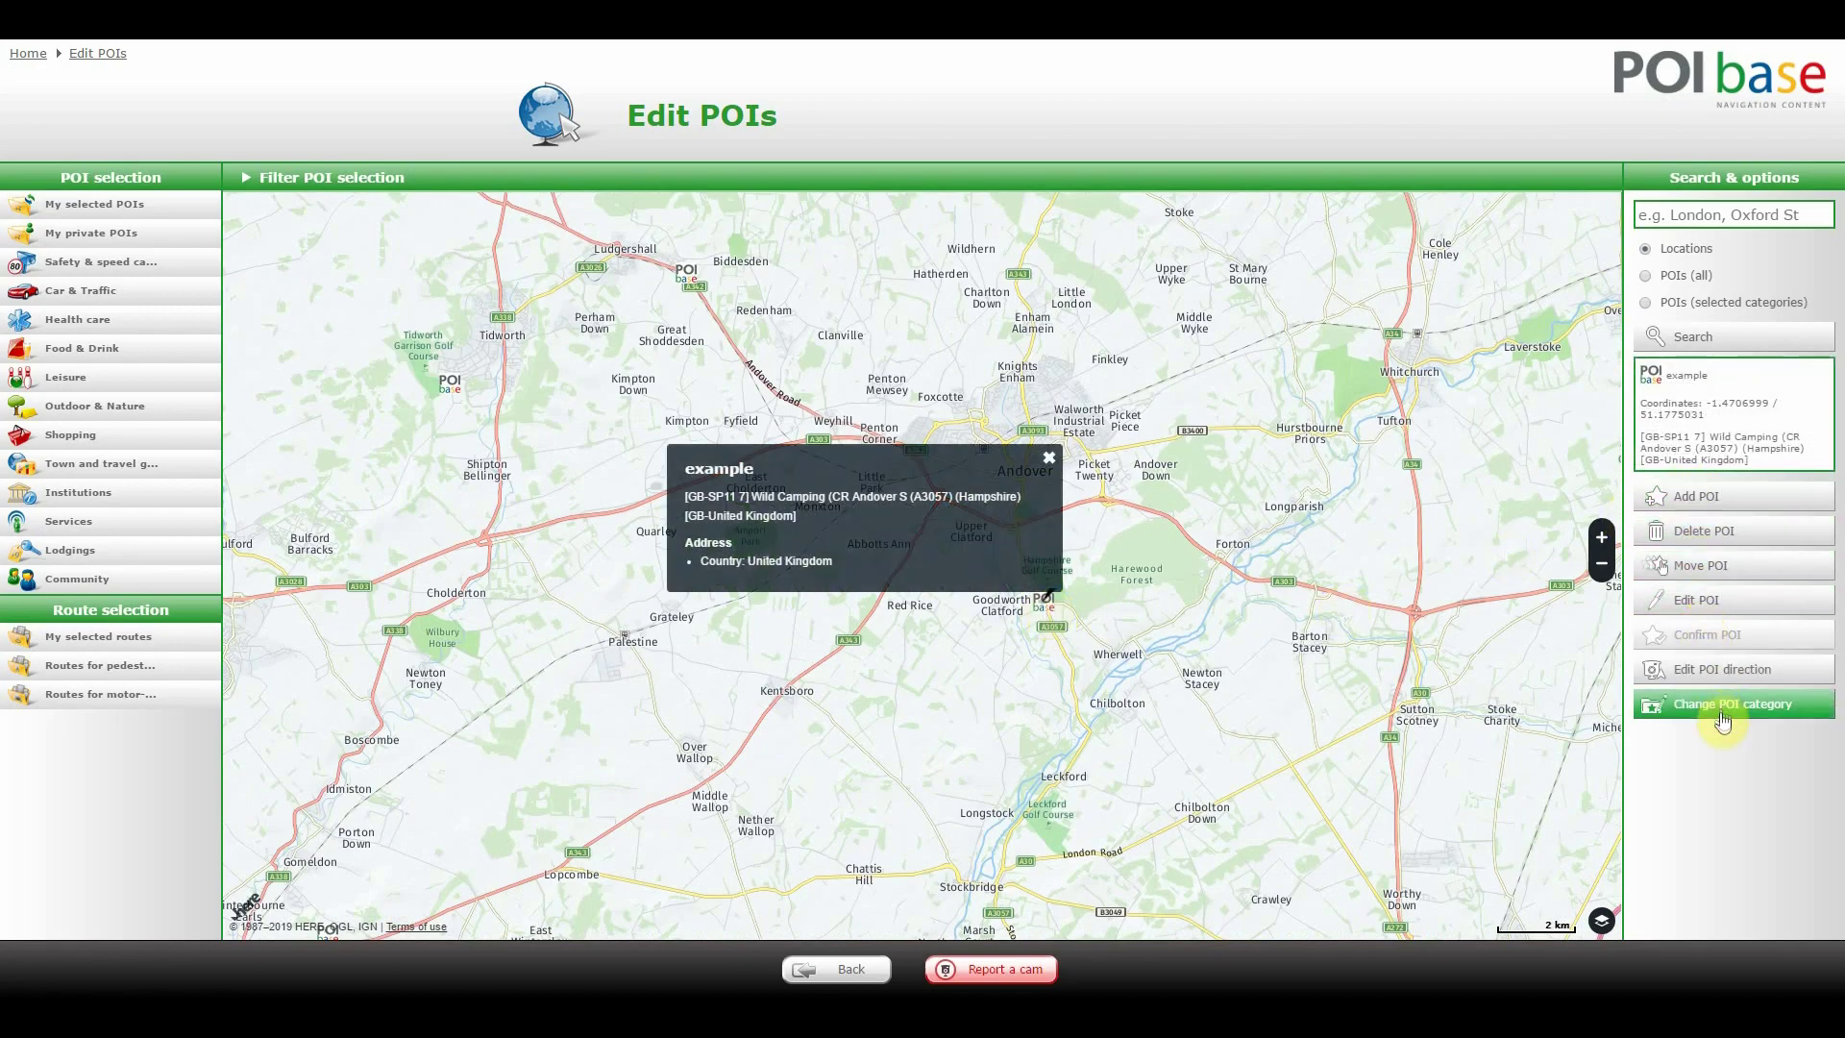
pyautogui.click(812, 970)
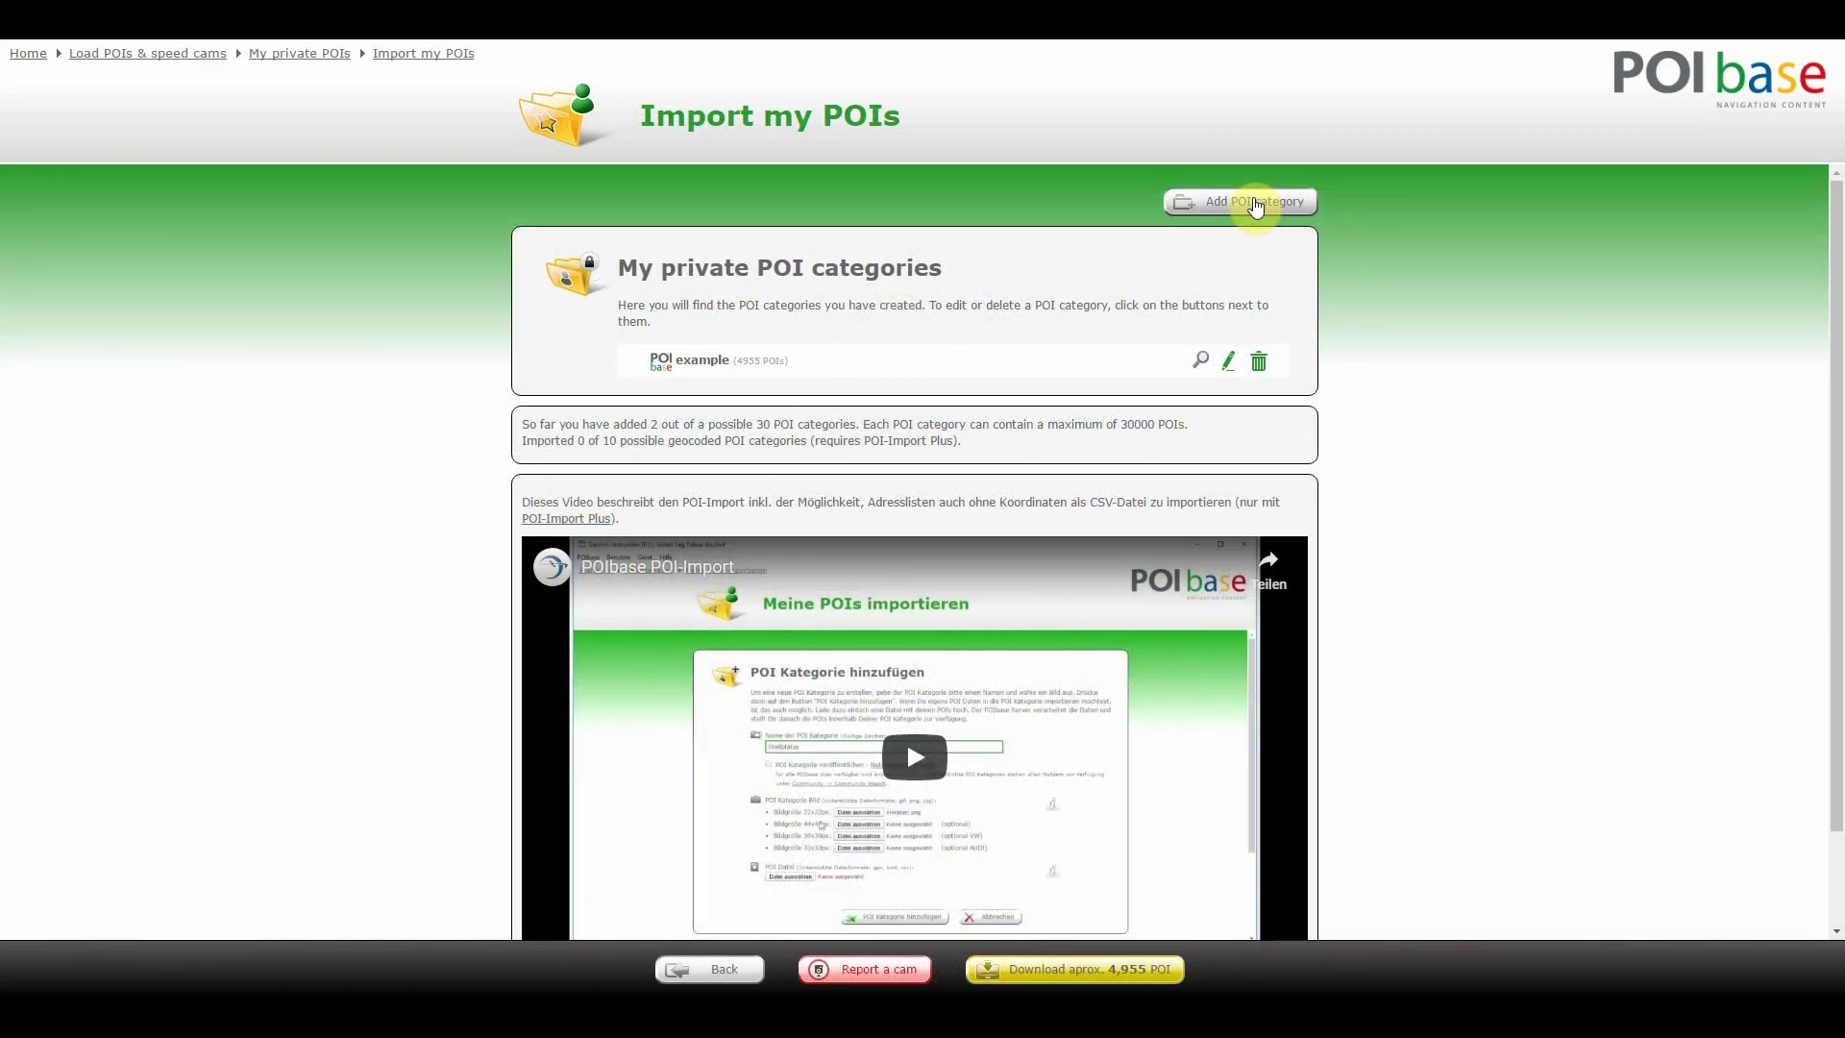
# Start a new category named Empty with 2.png as its 22x22 and 44x44 images
pyautogui.click(1255, 203)
pyautogui.click(719, 367)
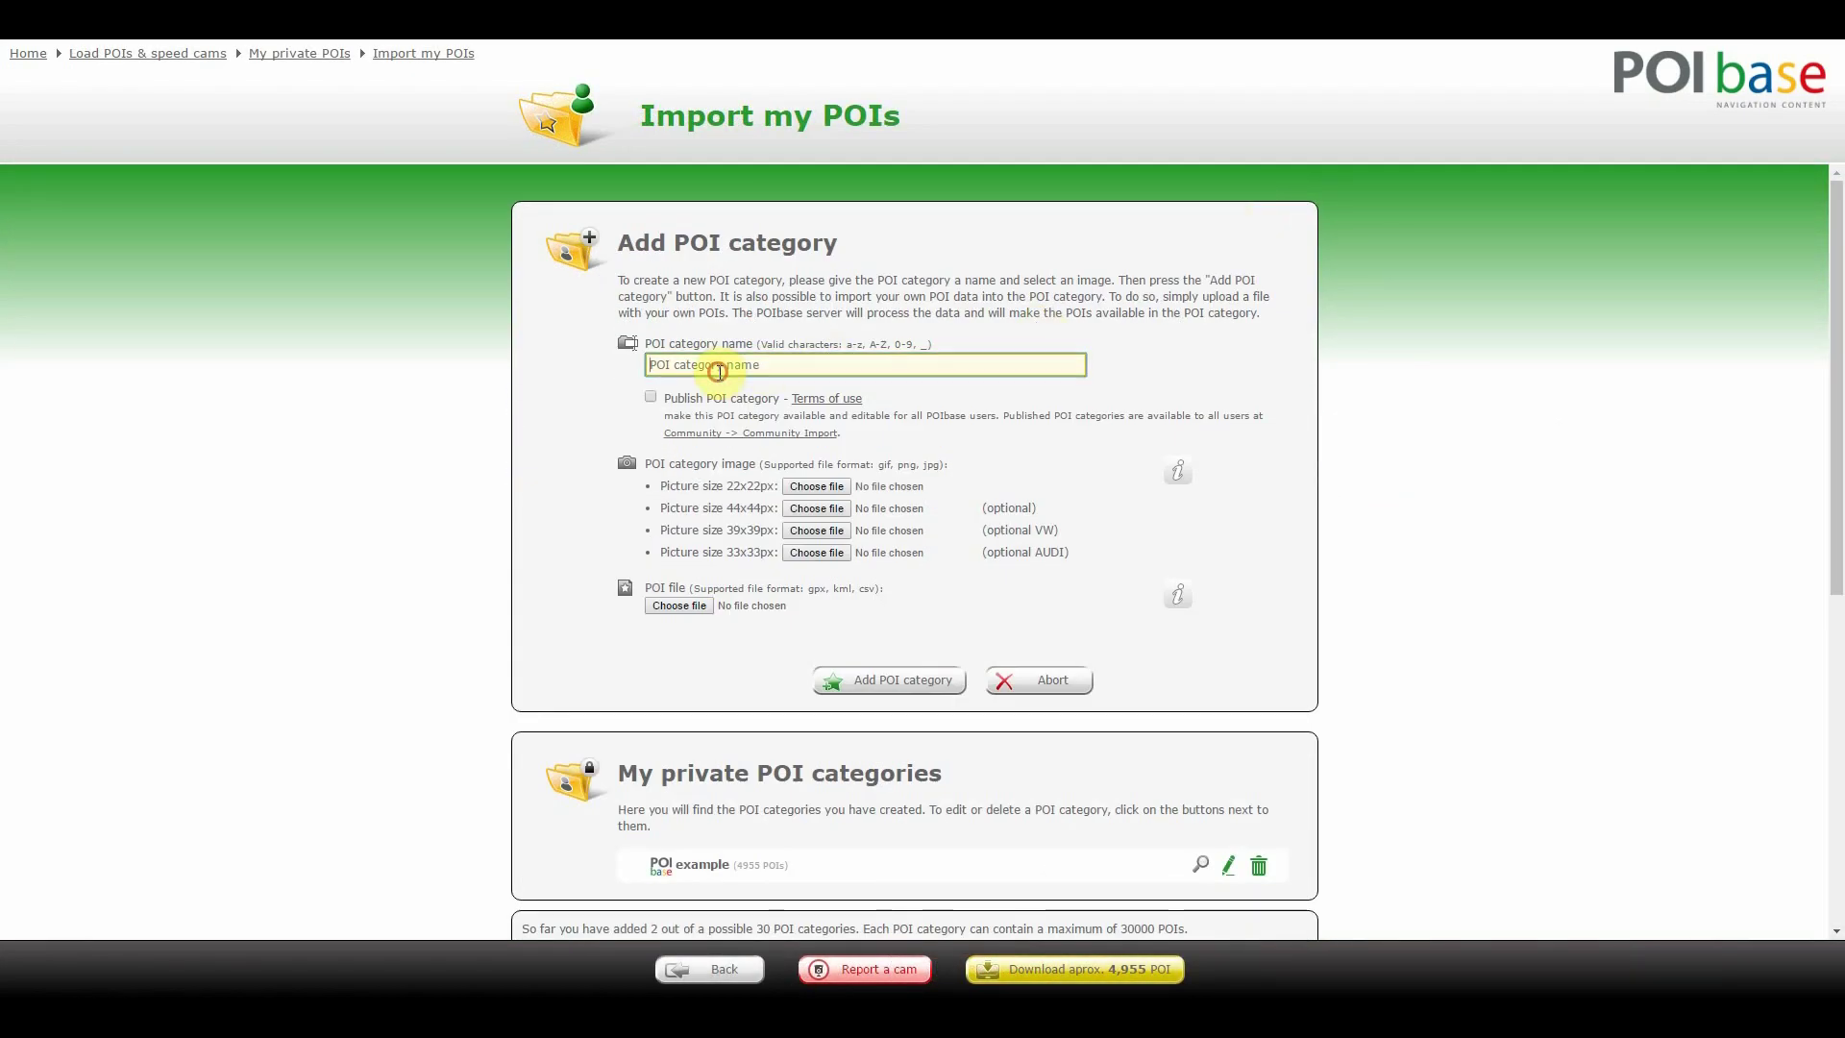
pyautogui.write('Empty')
pyautogui.click(819, 486)
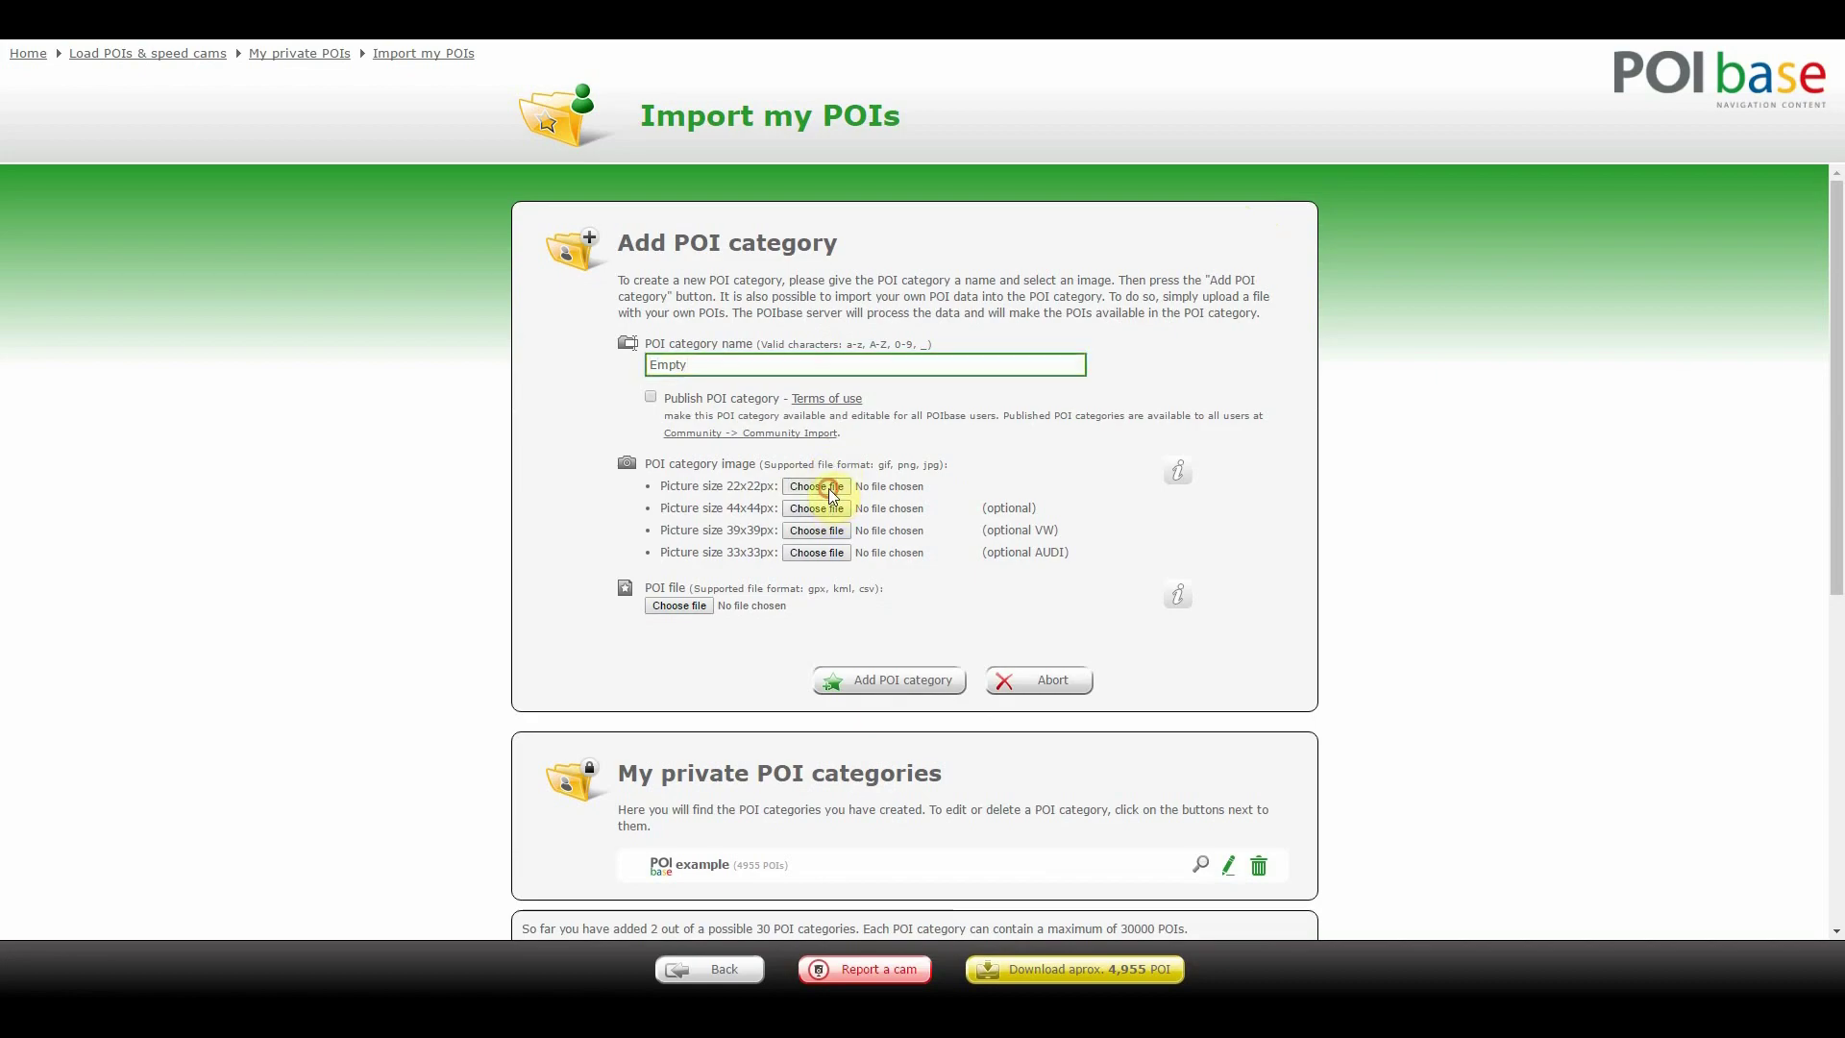
pyautogui.doubleClick(339, 208)
pyautogui.click(816, 508)
pyautogui.doubleClick(336, 209)
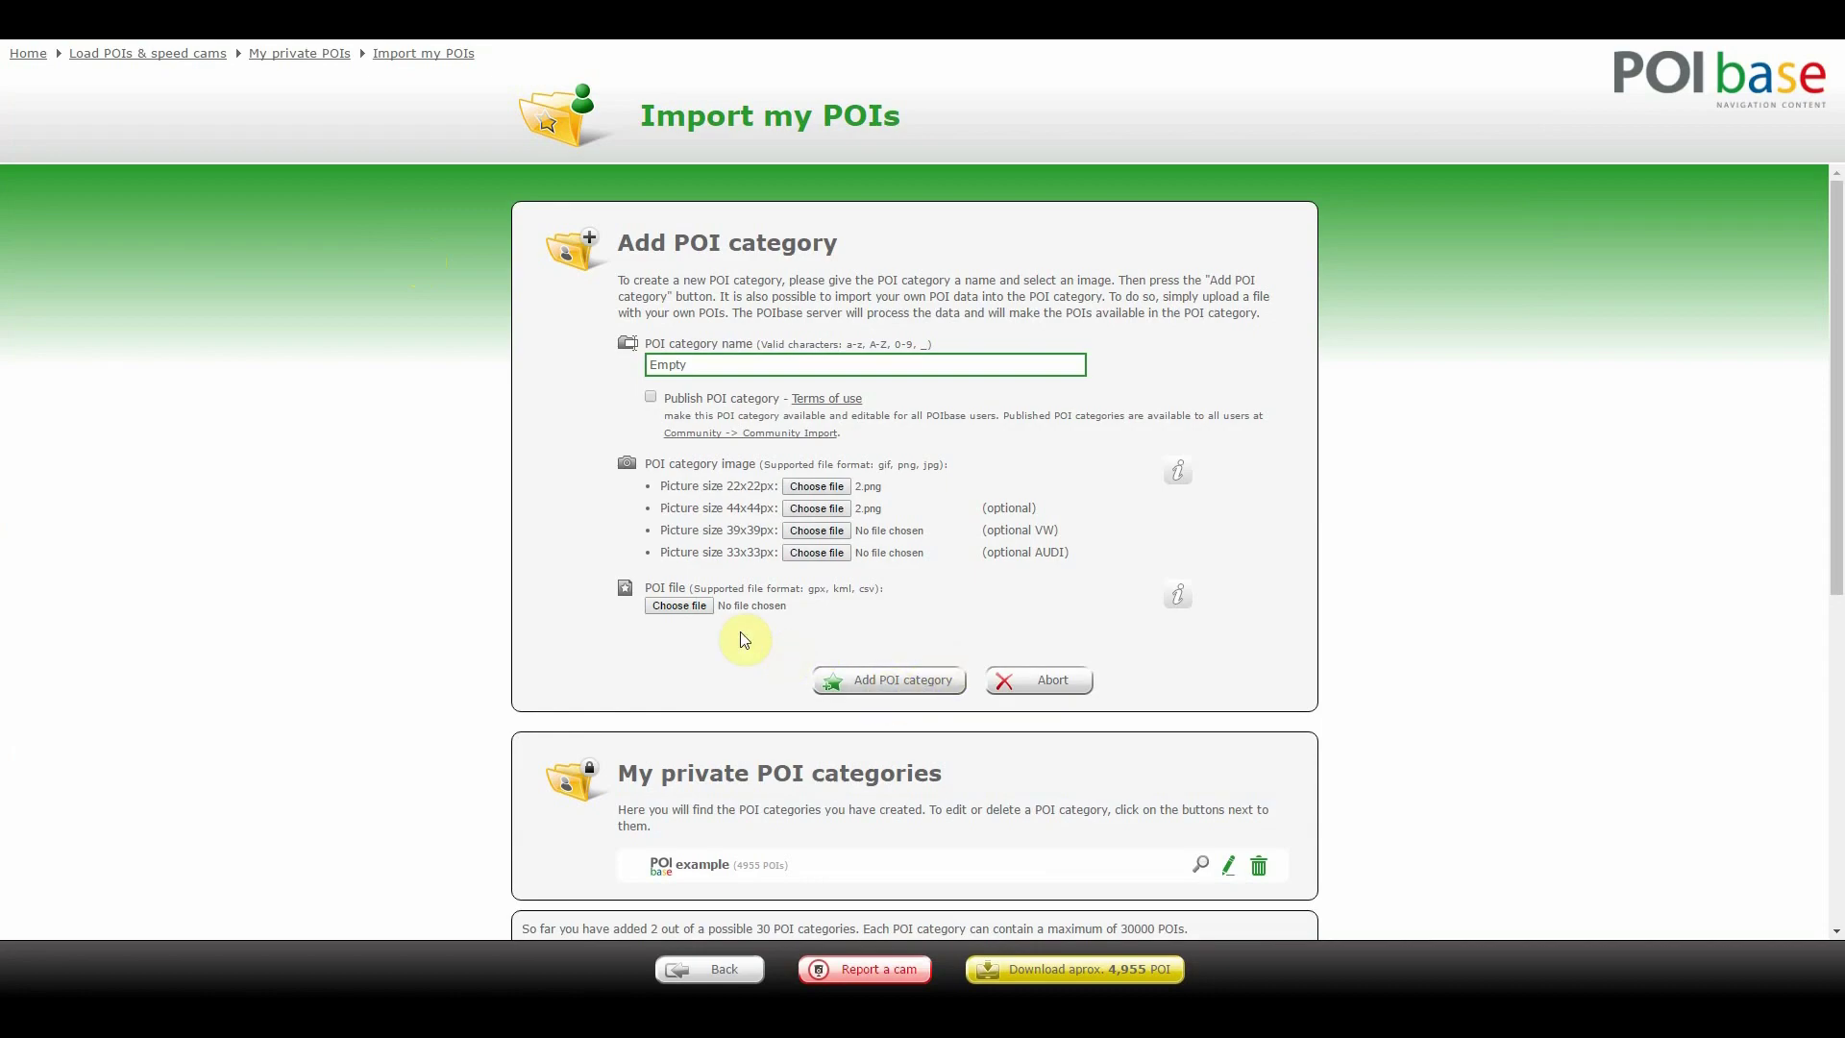
# Create the Empty category without a POI file and view it on the Edit POIs map
pyautogui.click(876, 684)
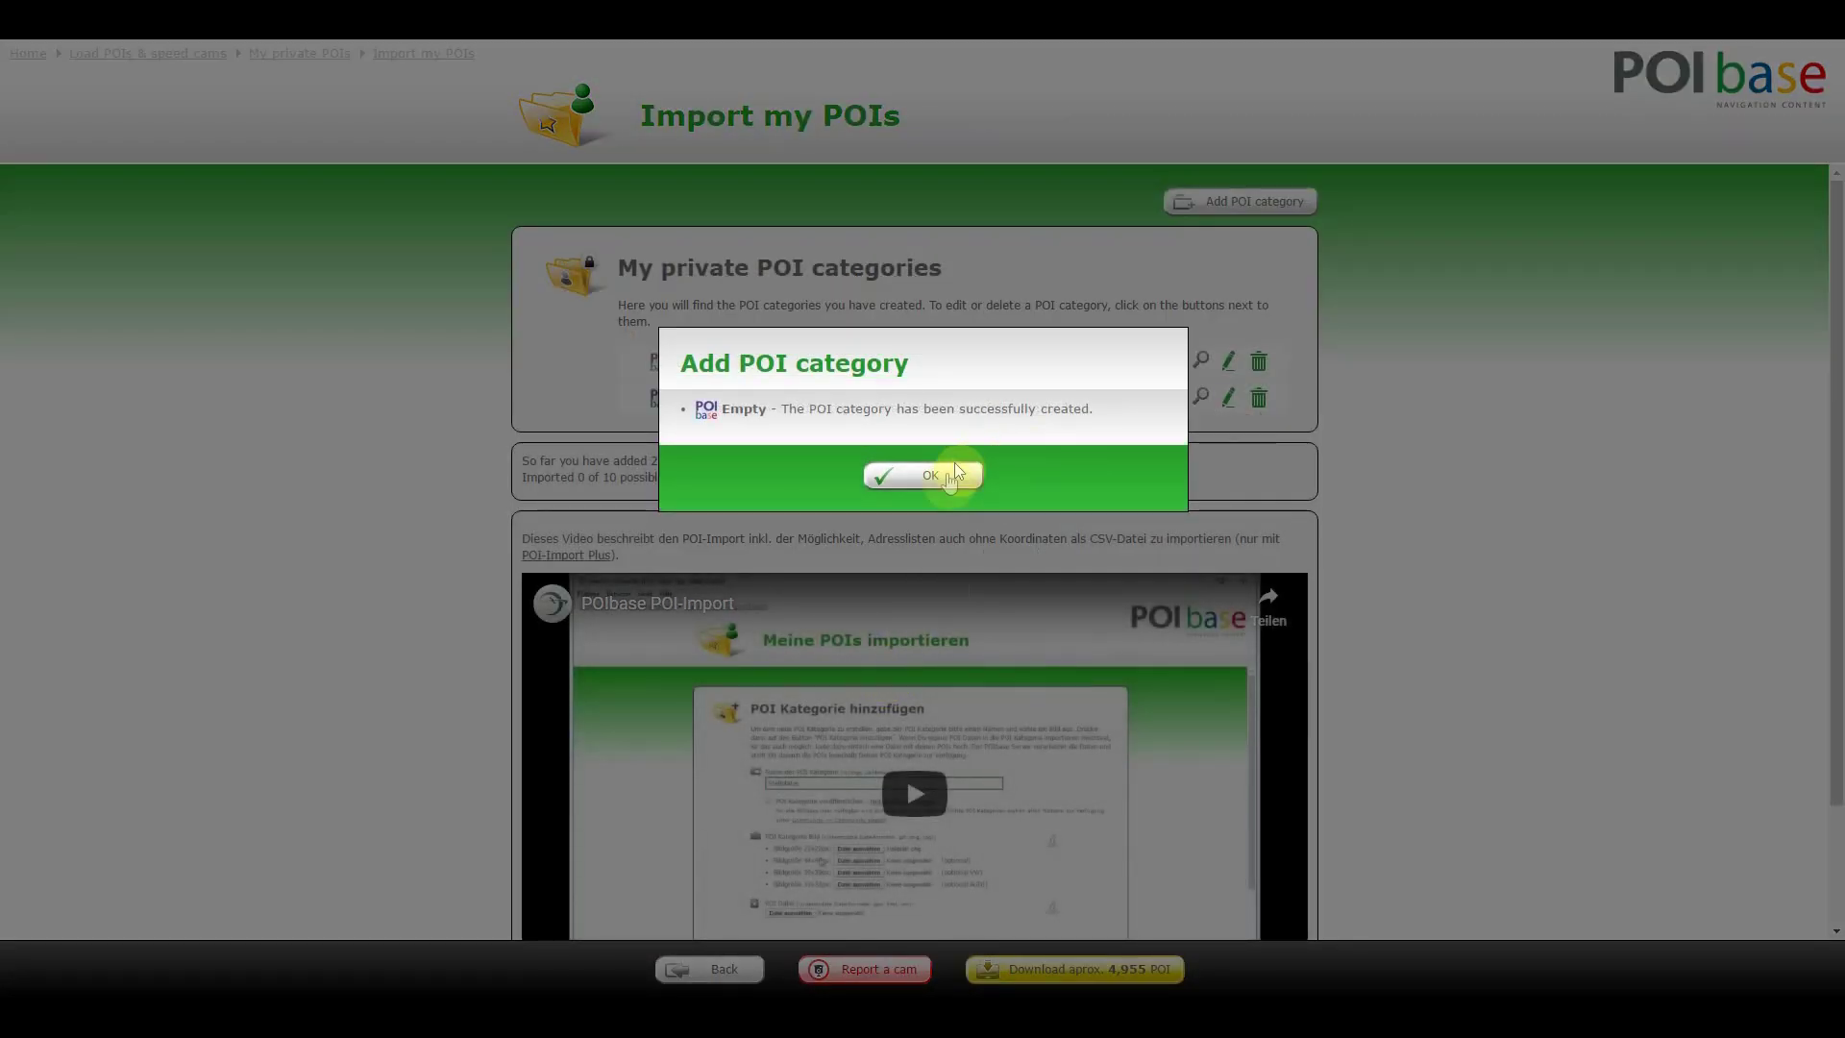
pyautogui.click(952, 474)
pyautogui.click(1198, 401)
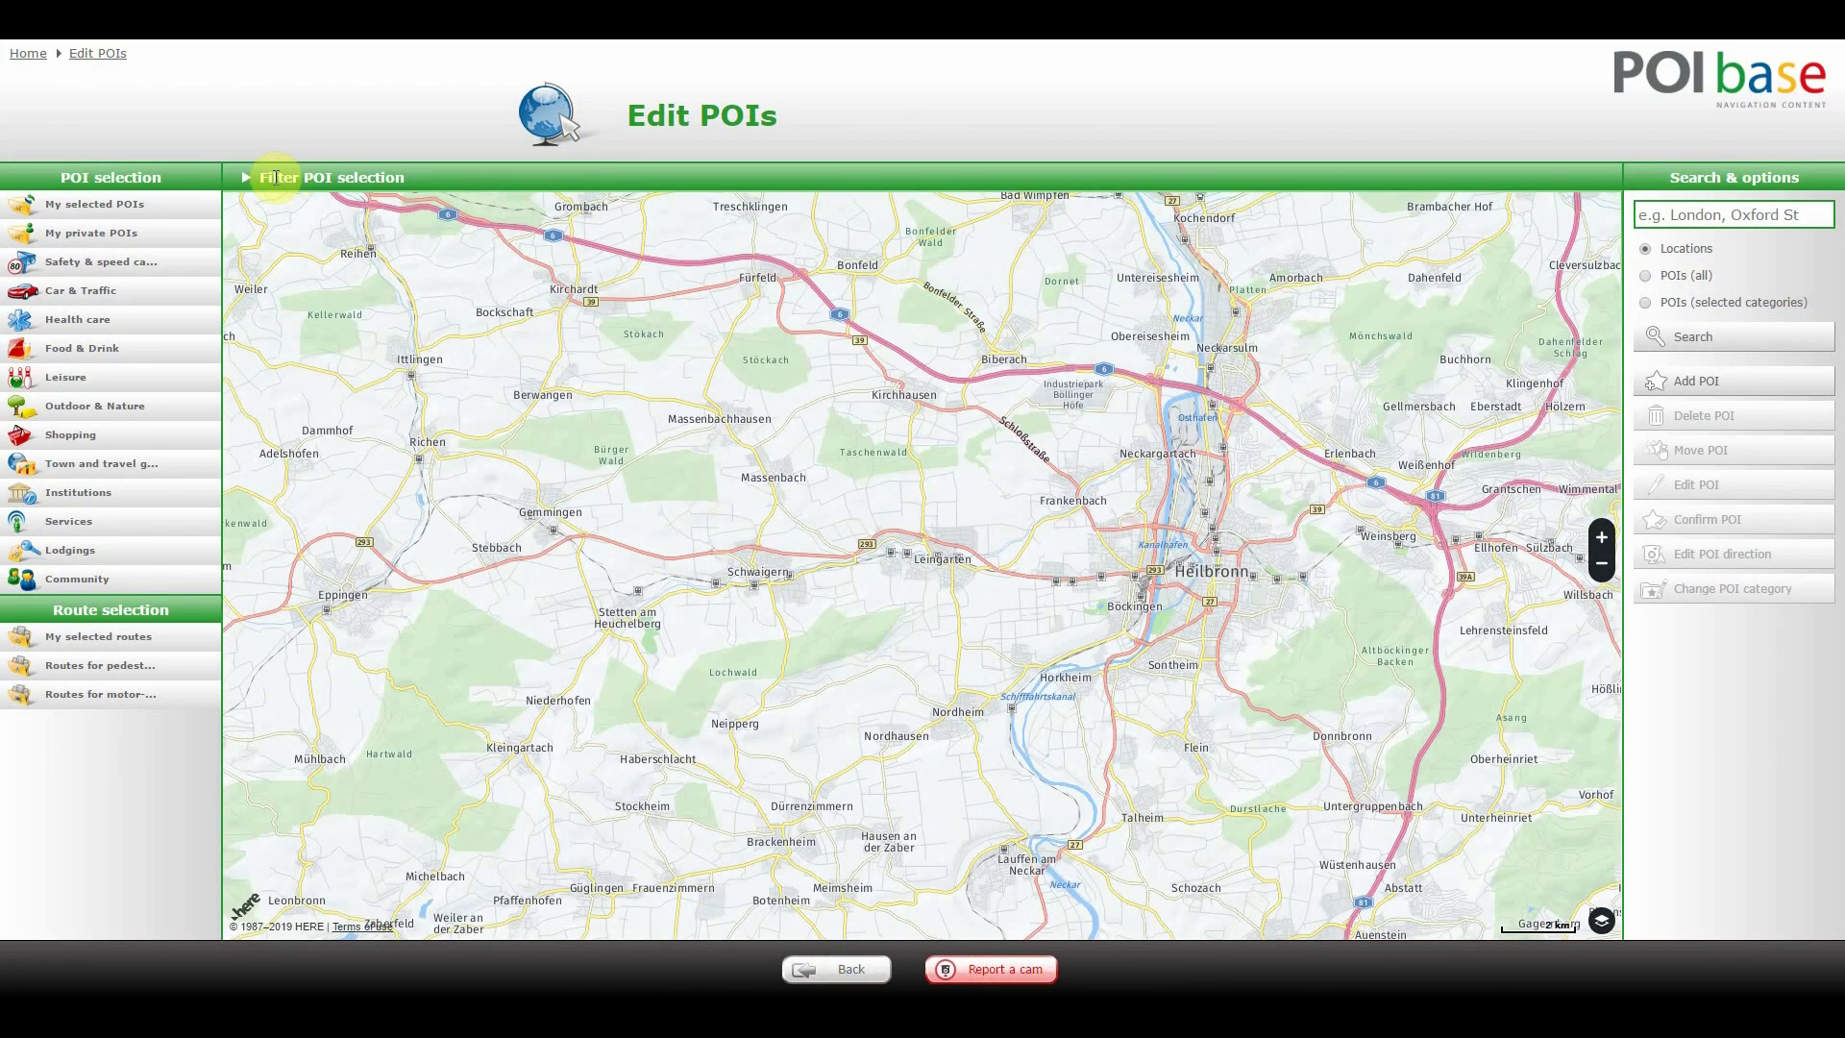
# Filter the map to show only the Empty category under My private POIs
pyautogui.click(275, 176)
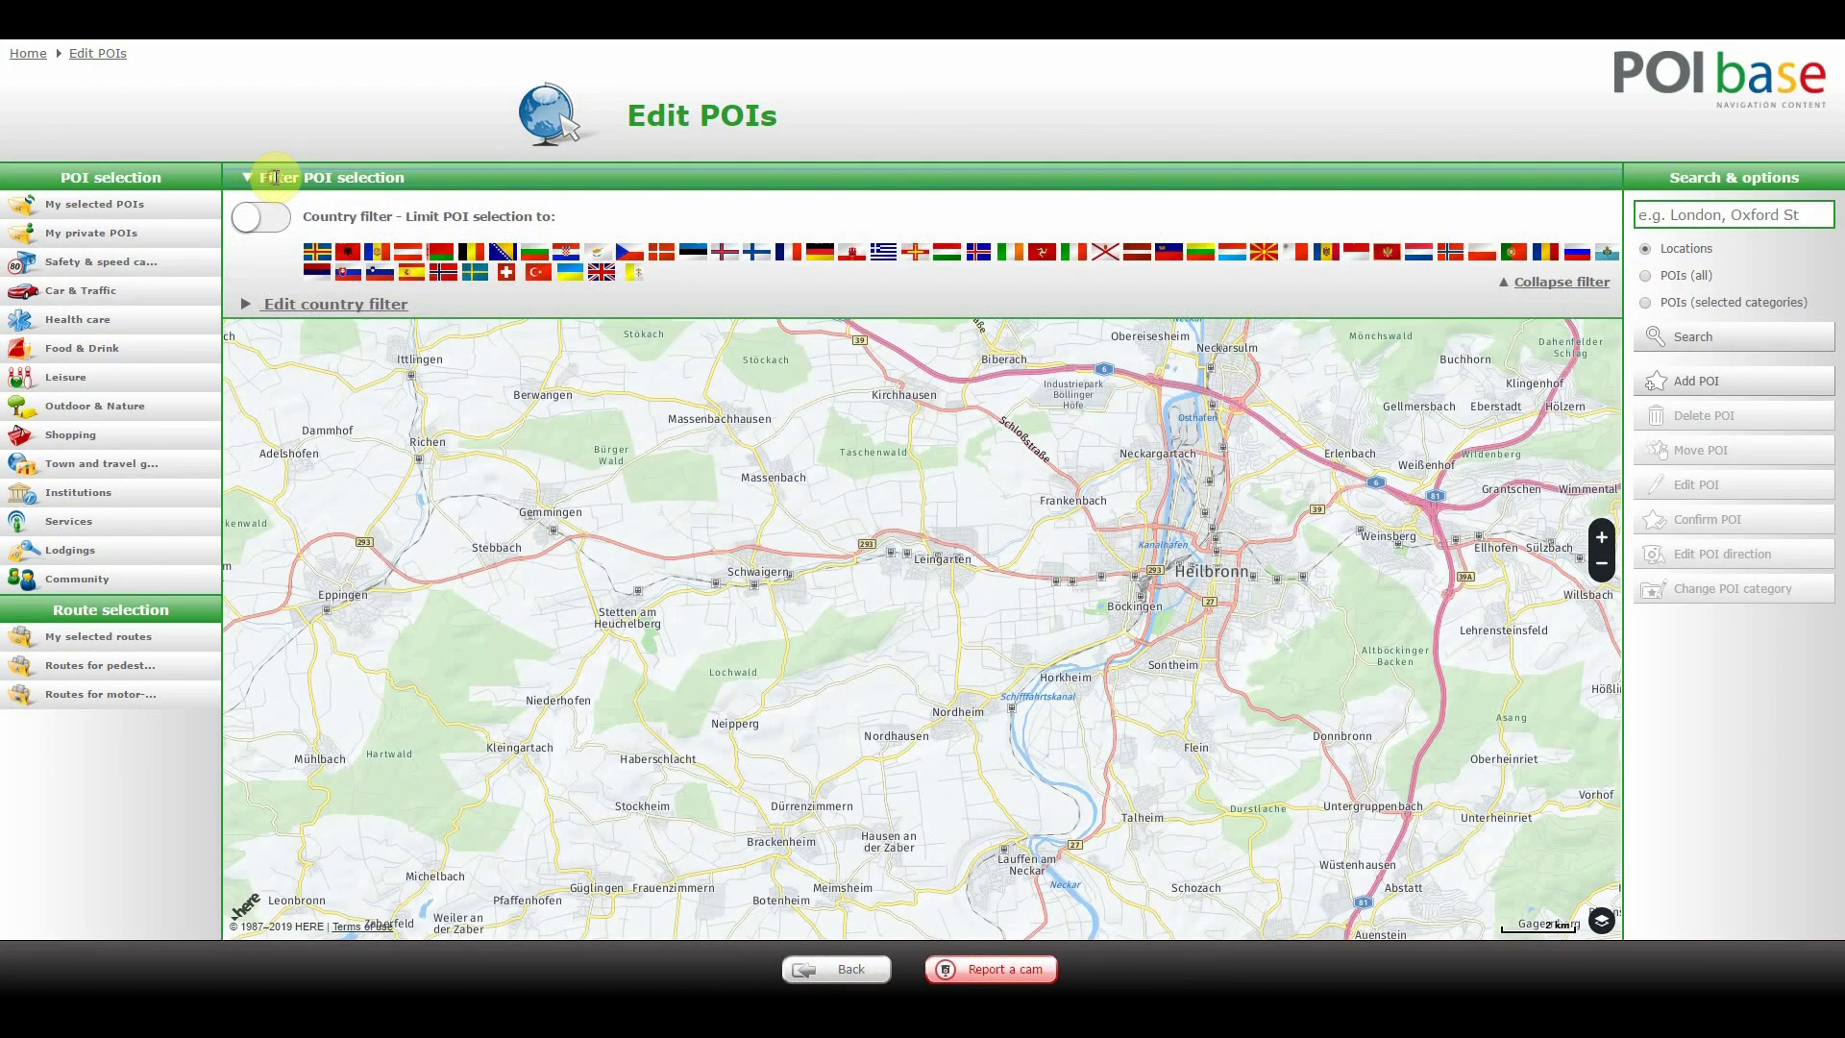
pyautogui.click(253, 223)
pyautogui.click(107, 234)
pyautogui.click(93, 309)
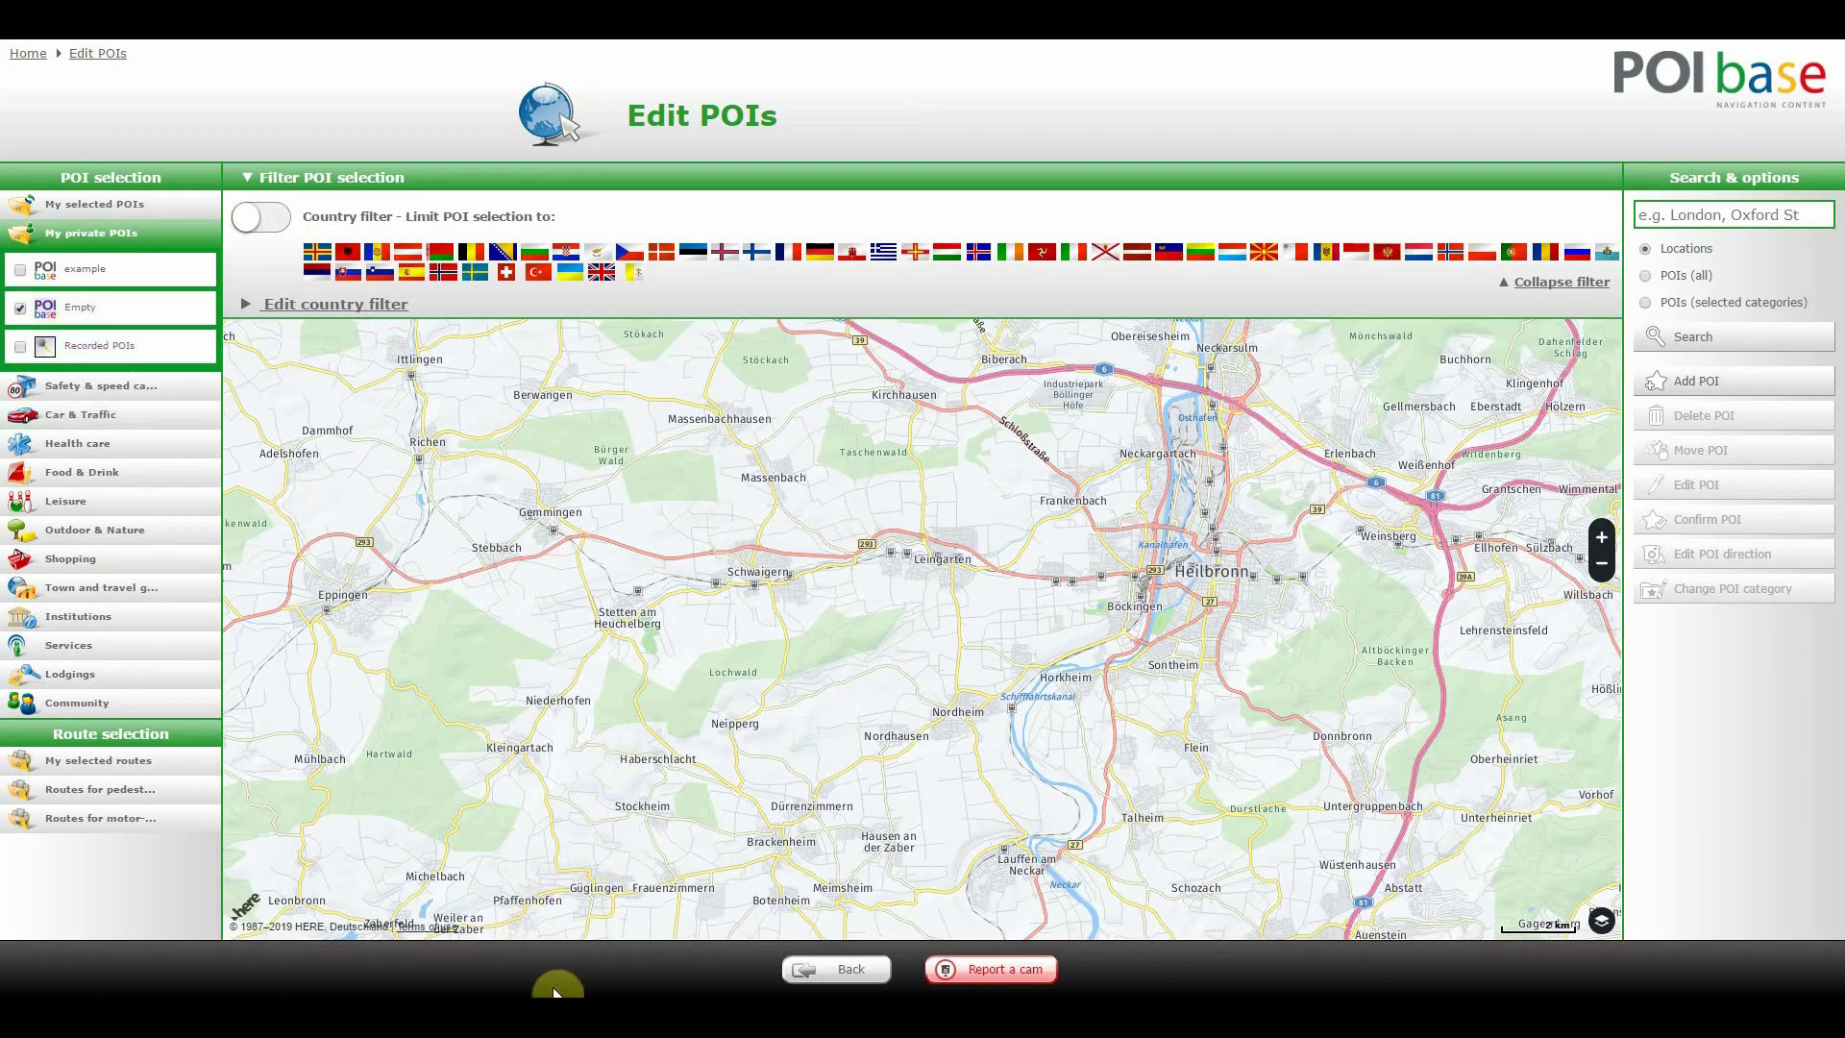
pyautogui.click(46, 312)
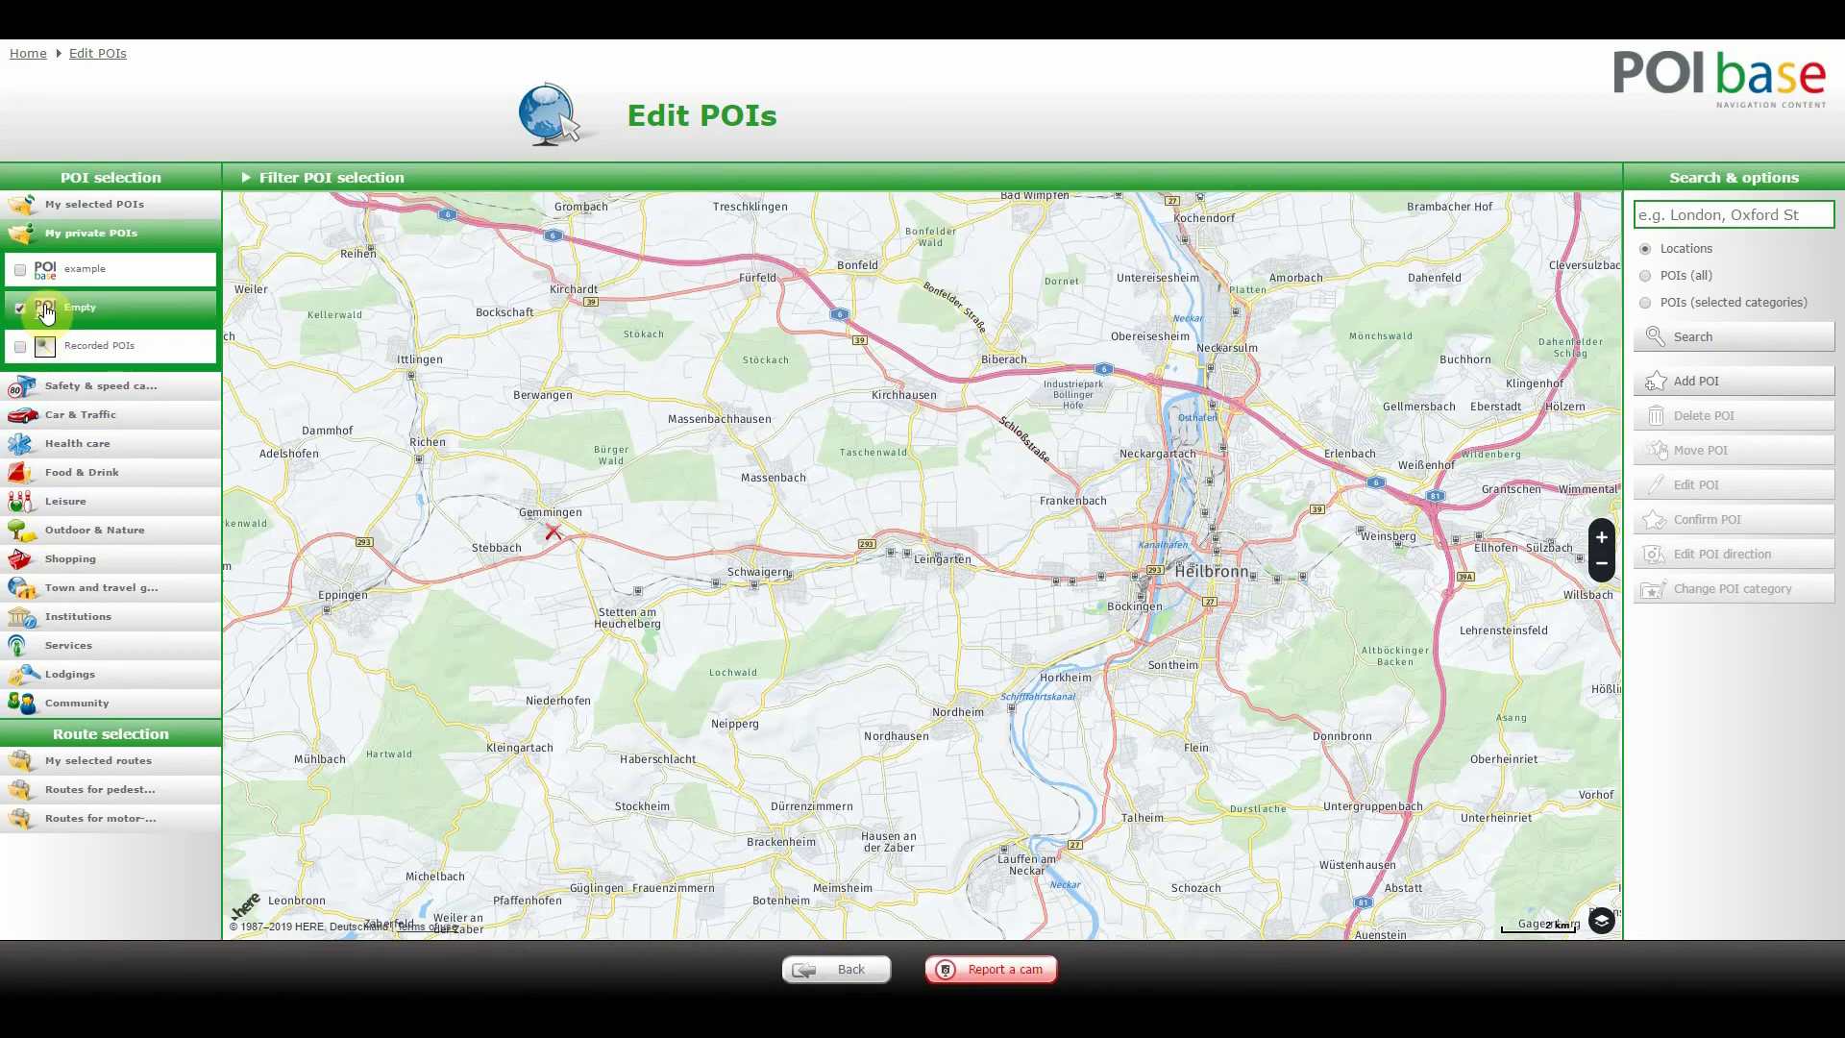
pyautogui.moveTo(1220, 477); pyautogui.dragTo(913, 480)
# Search for Swansea, zoom into the city centre and mark a spot near Orchard Street
pyautogui.click(1729, 214)
pyautogui.write('Swansea')
pyautogui.press('Return')
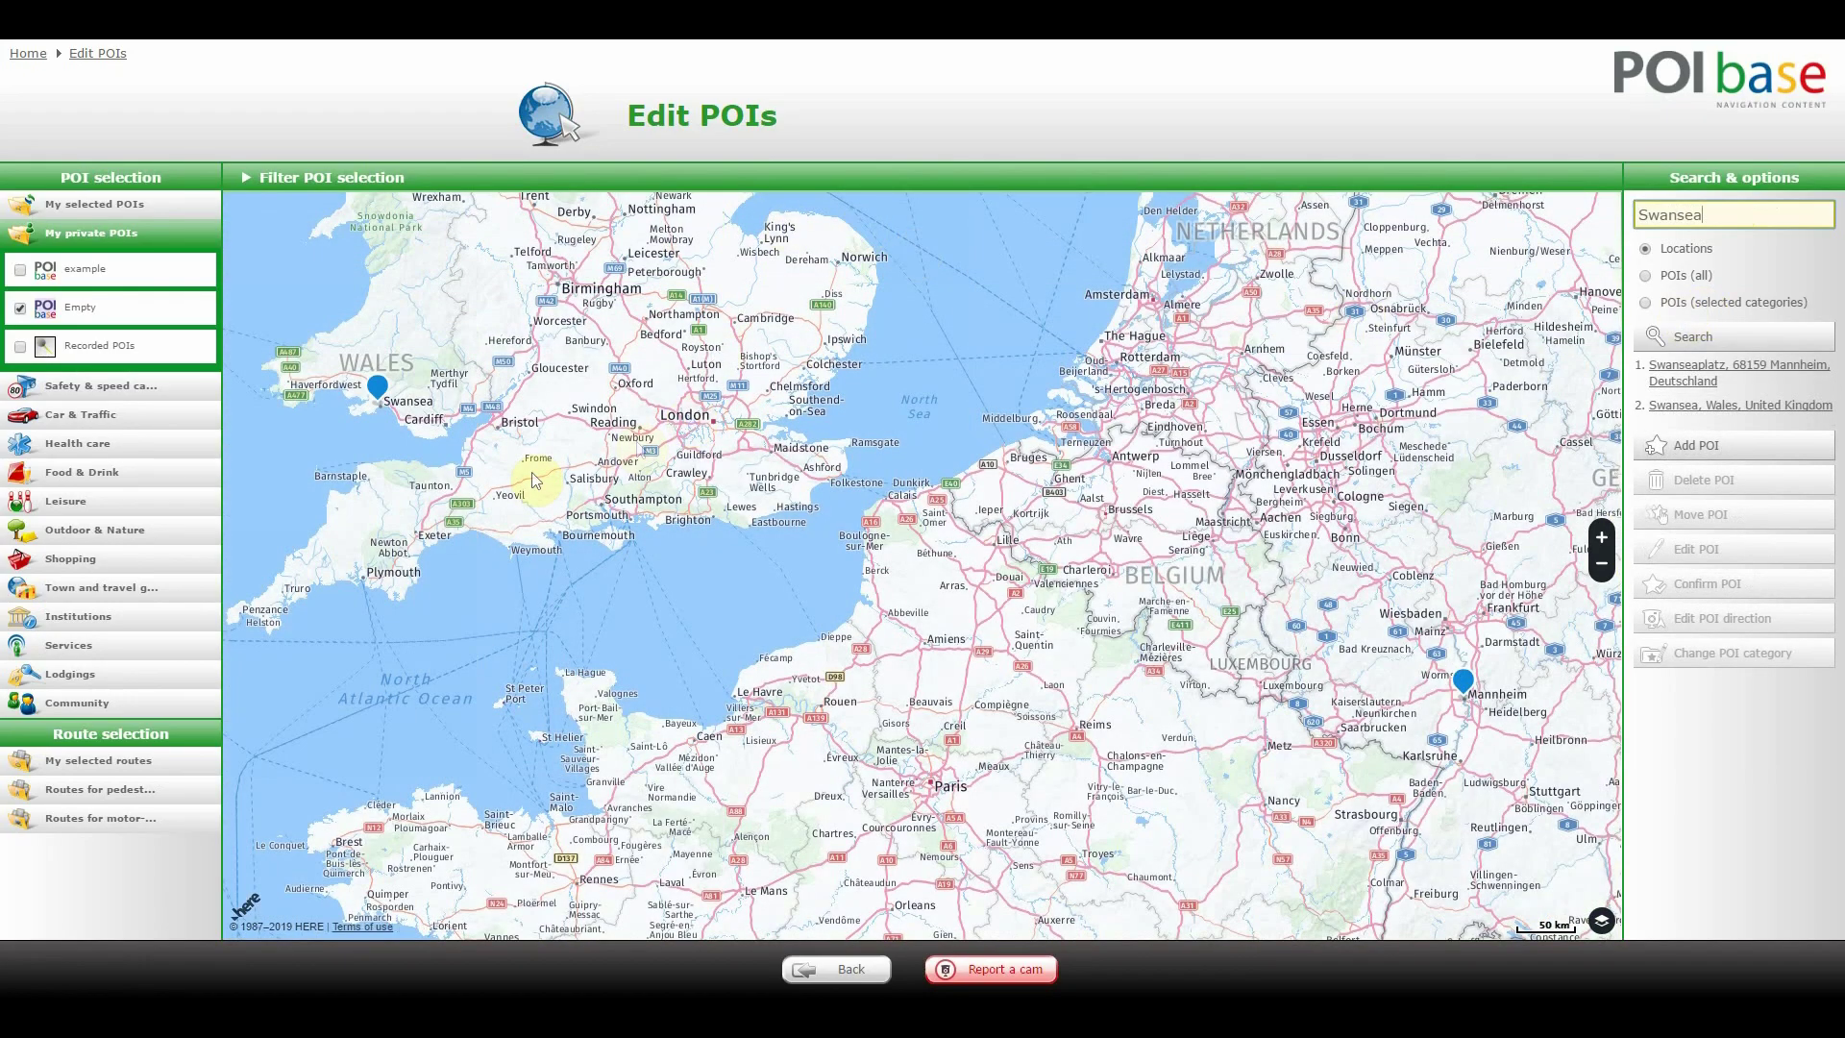
pyautogui.moveTo(530, 485); pyautogui.dragTo(588, 499)
pyautogui.scroll(3, 794, 652)
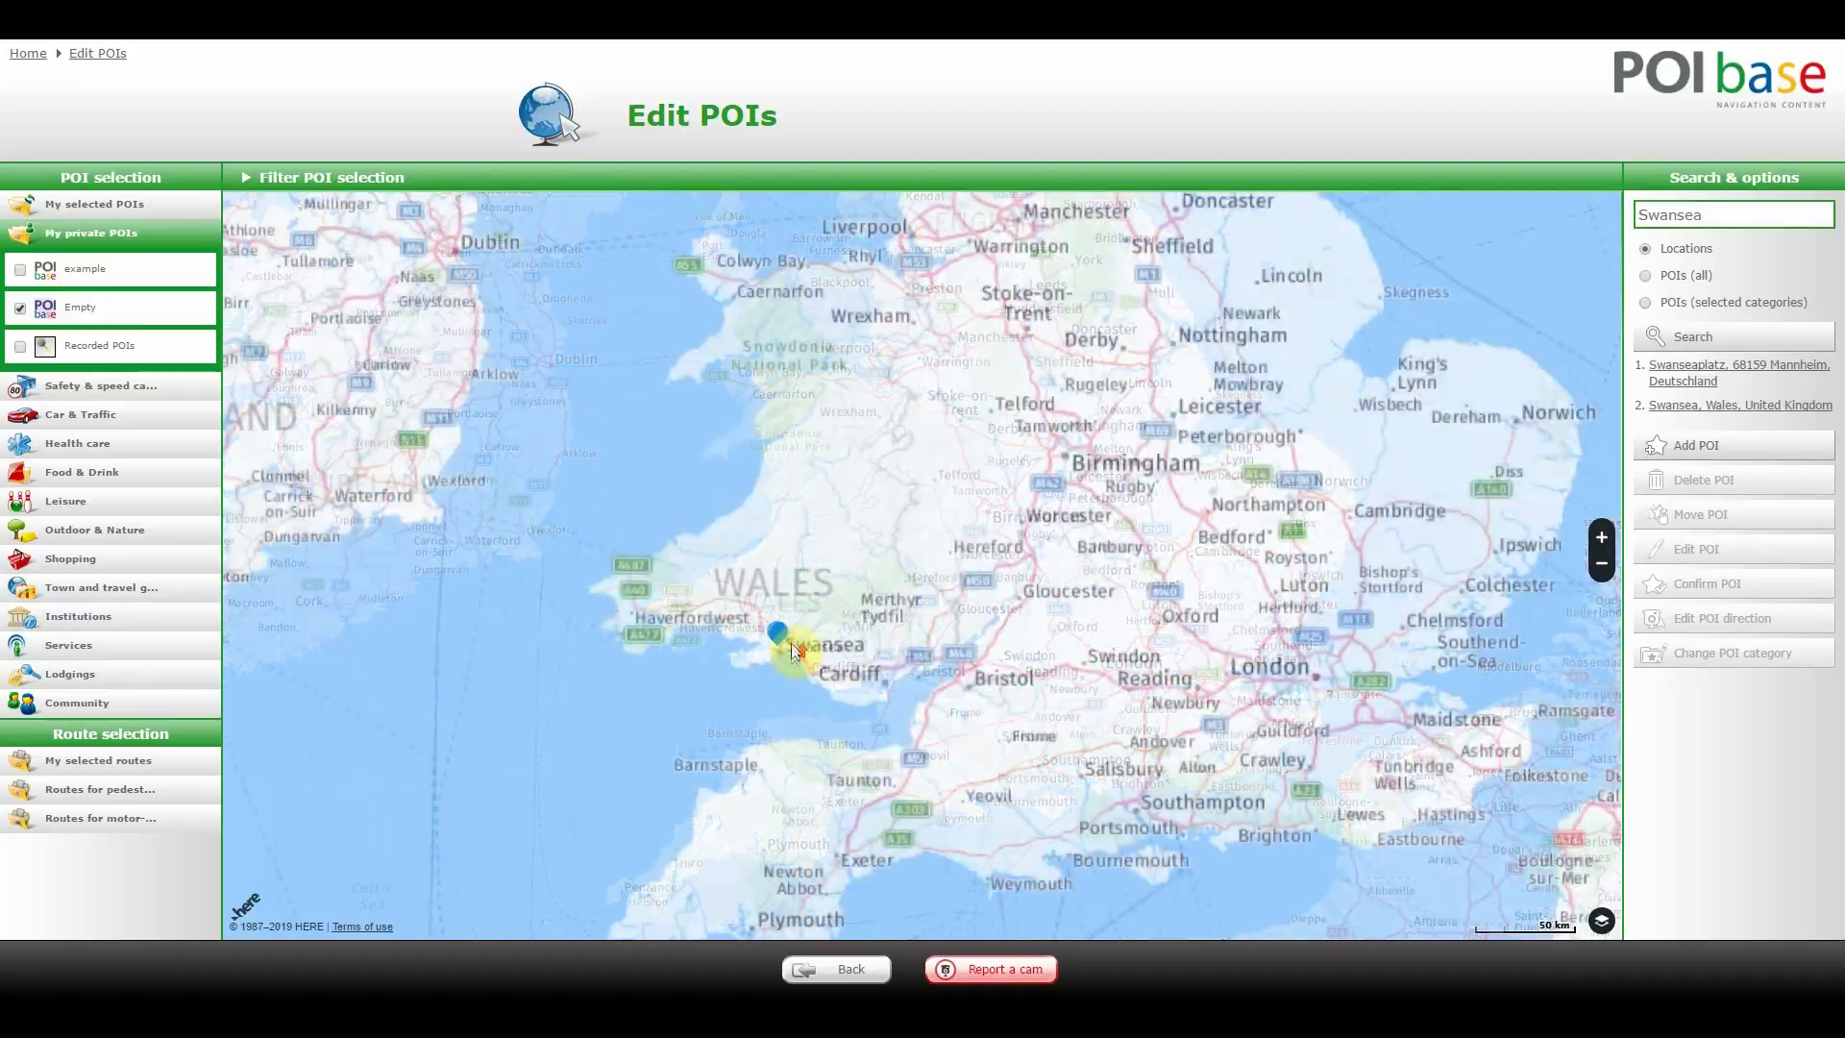
pyautogui.scroll(3, 793, 652)
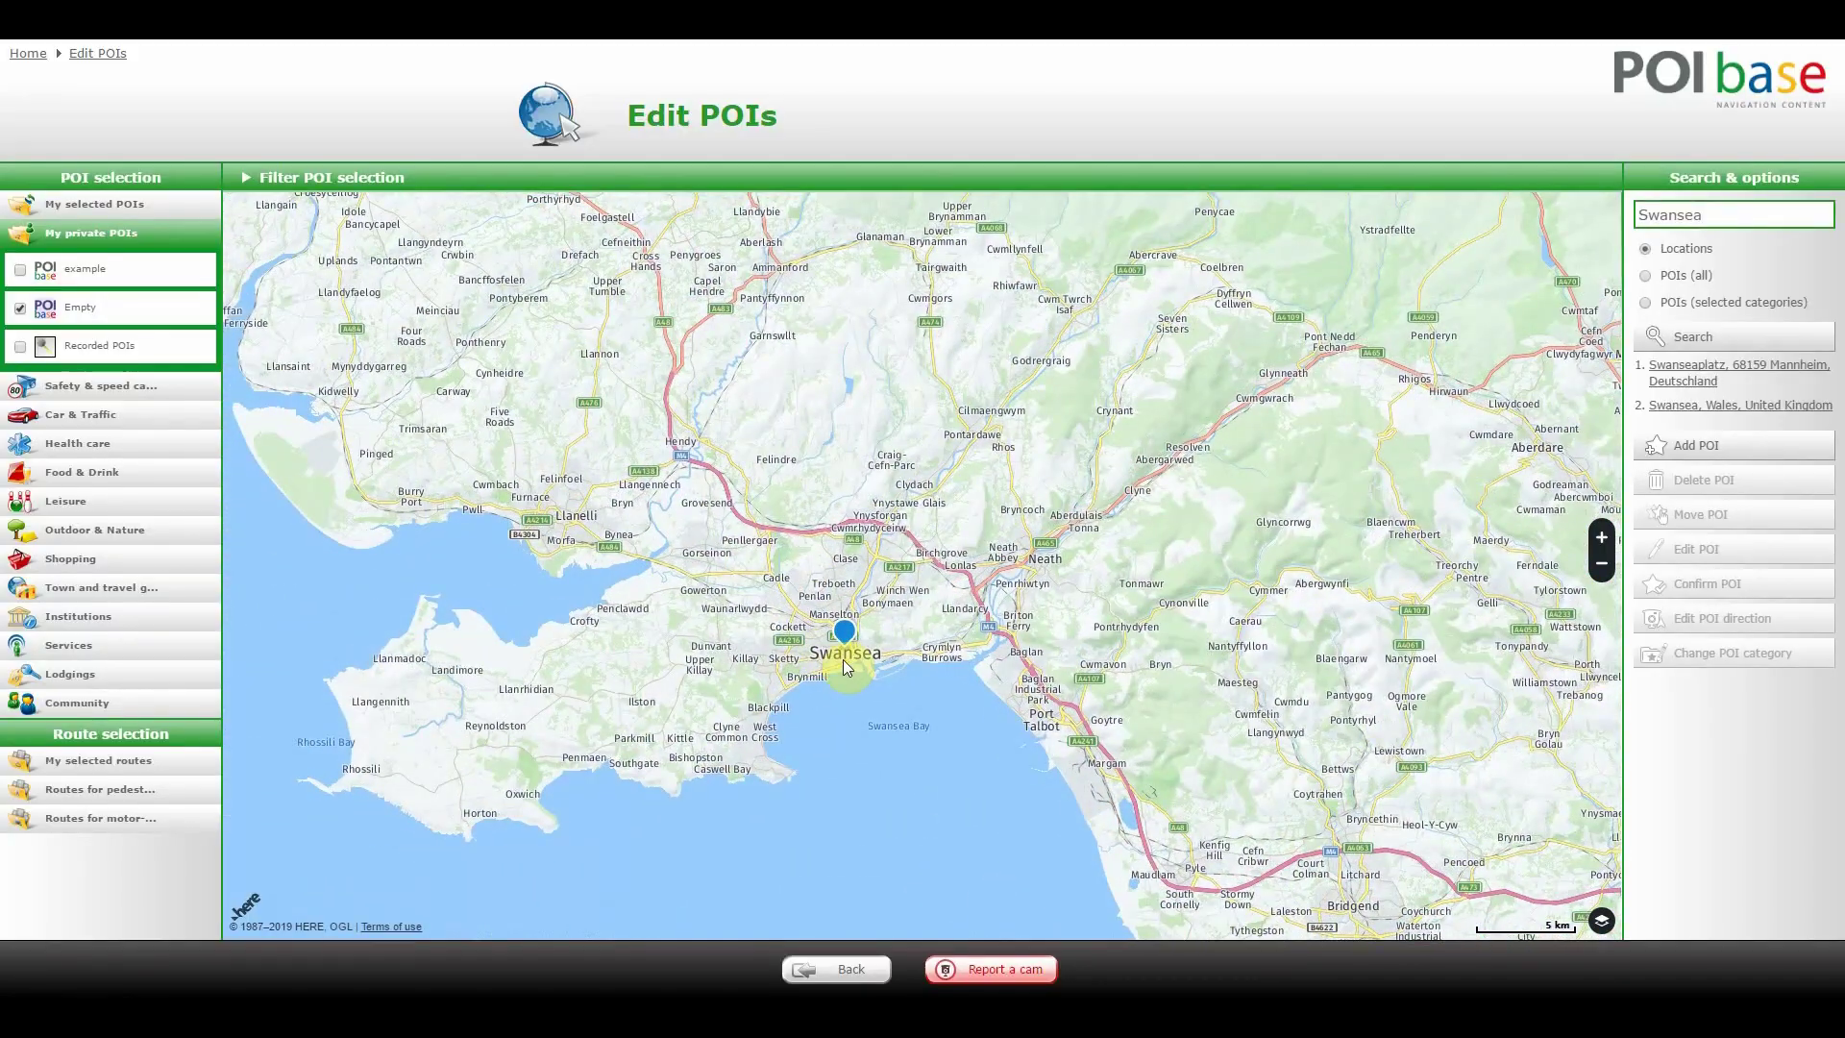
pyautogui.scroll(3, 921, 654)
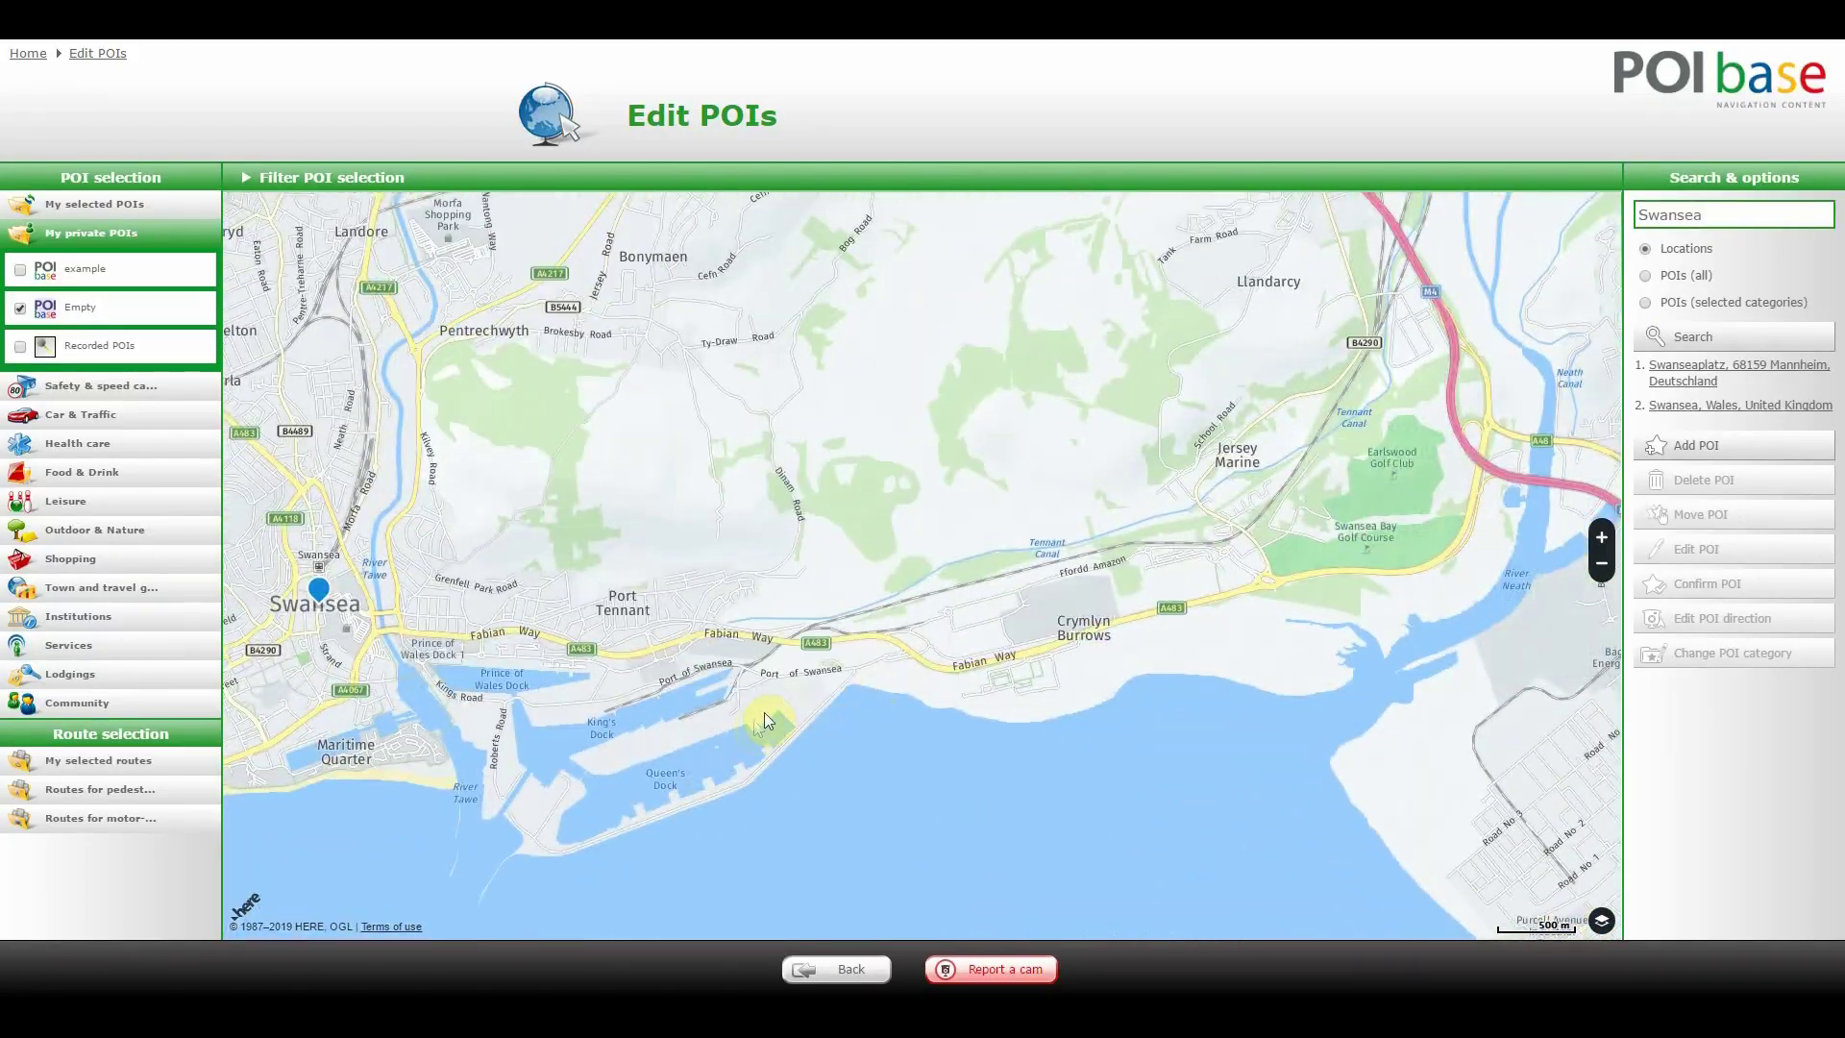
pyautogui.scroll(-3, 807, 706)
pyautogui.scroll(4, 853, 697)
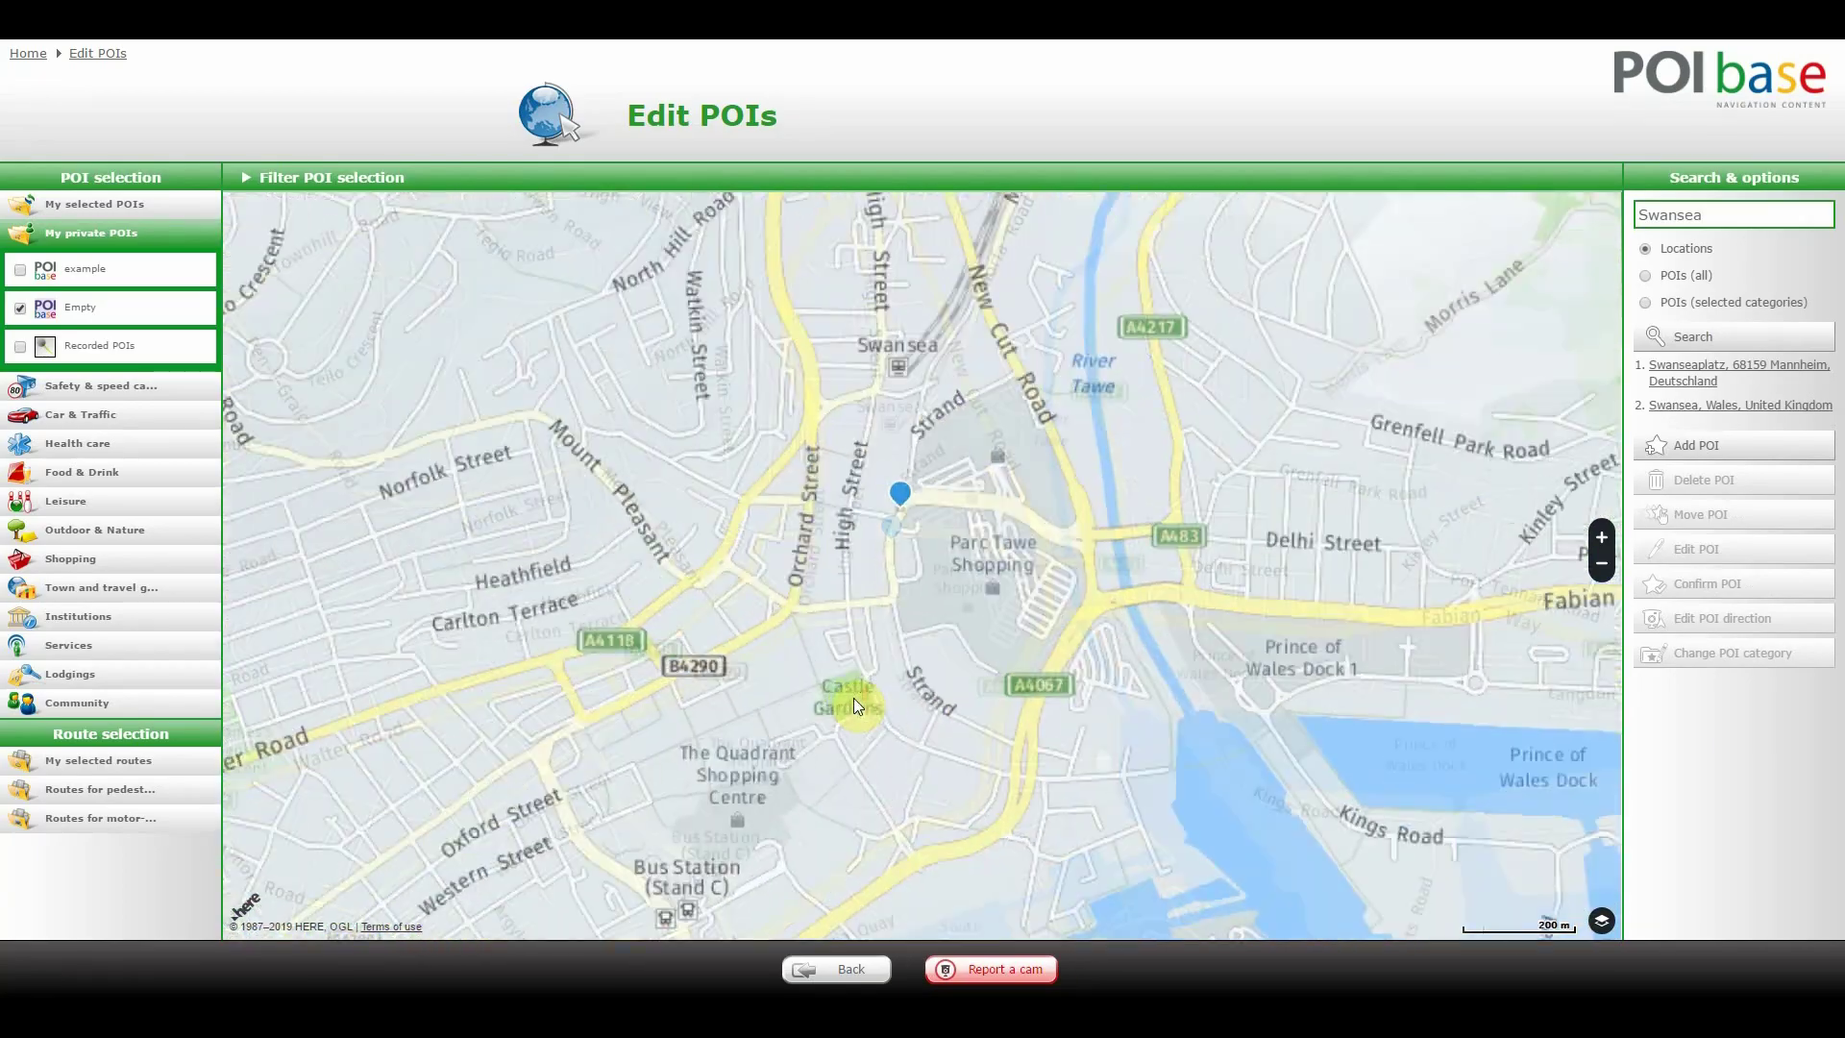
pyautogui.click(1696, 444)
pyautogui.click(822, 544)
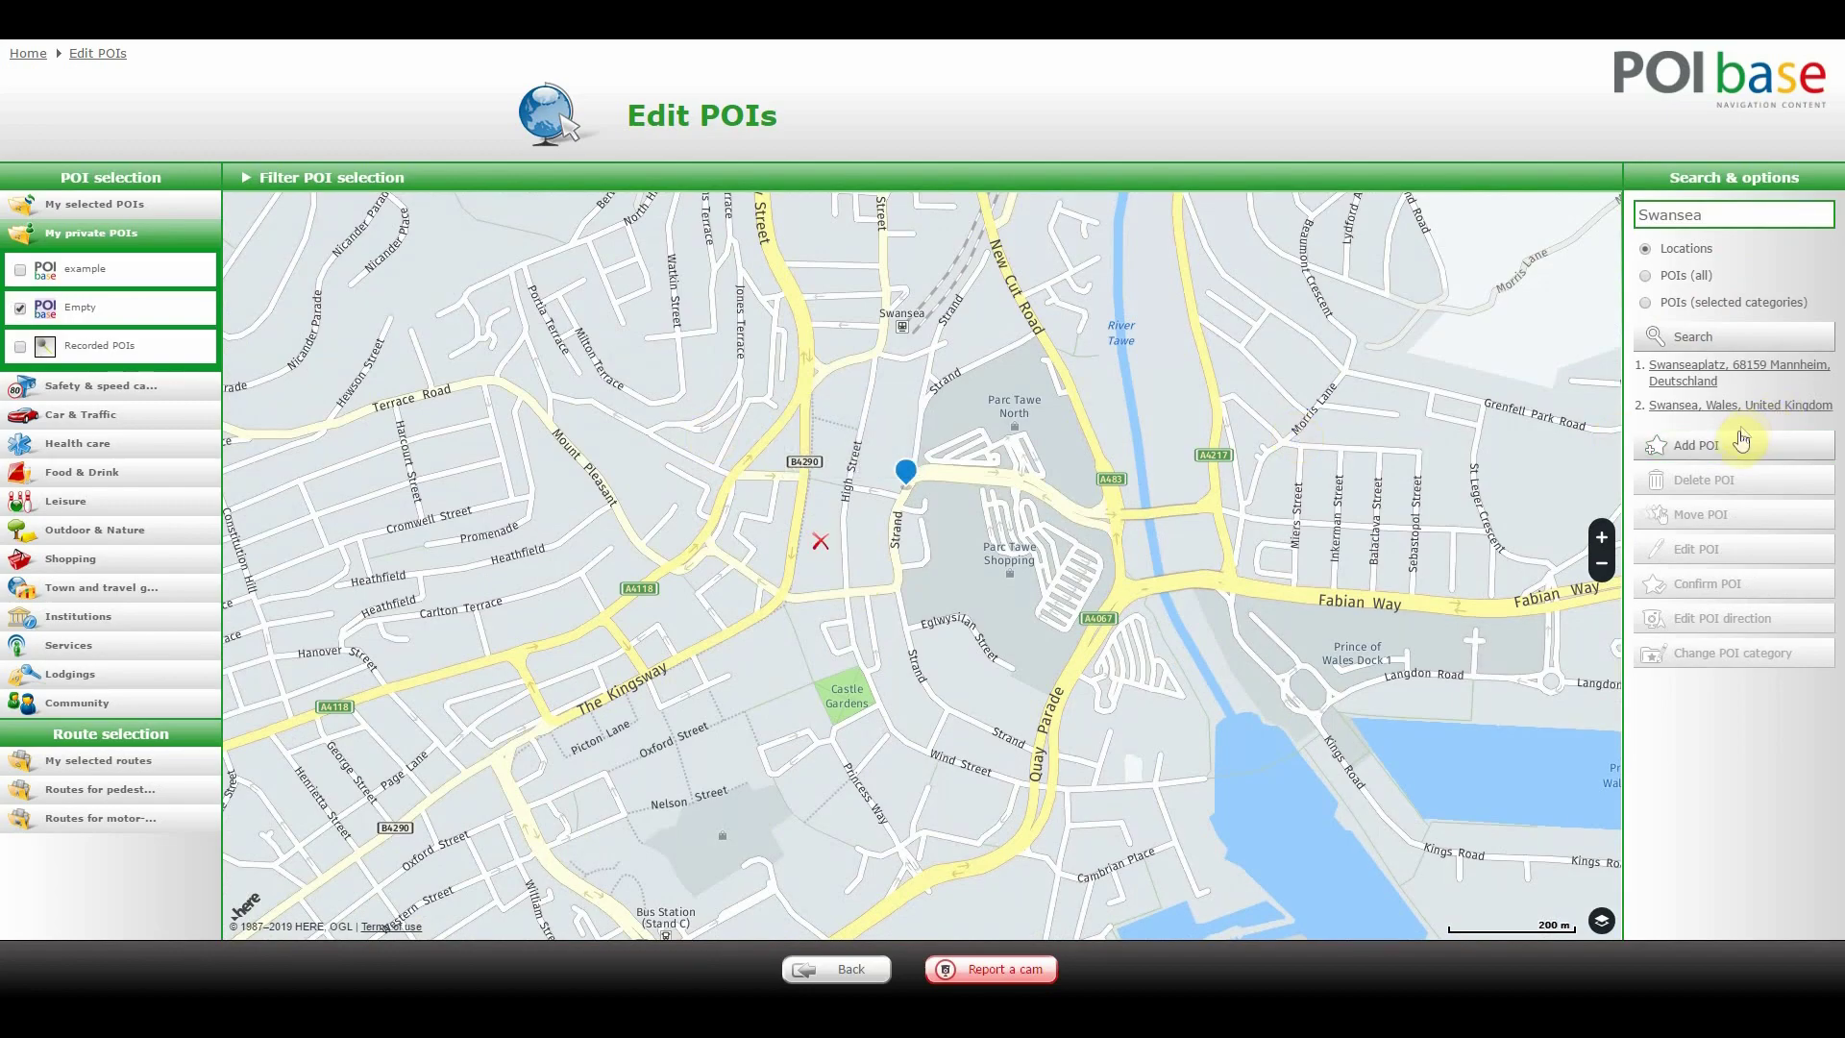
# Add a POI at the marked spot, naming it after a relative, with description 'Cousin'
pyautogui.click(1737, 441)
pyautogui.click(846, 575)
pyautogui.click(874, 469)
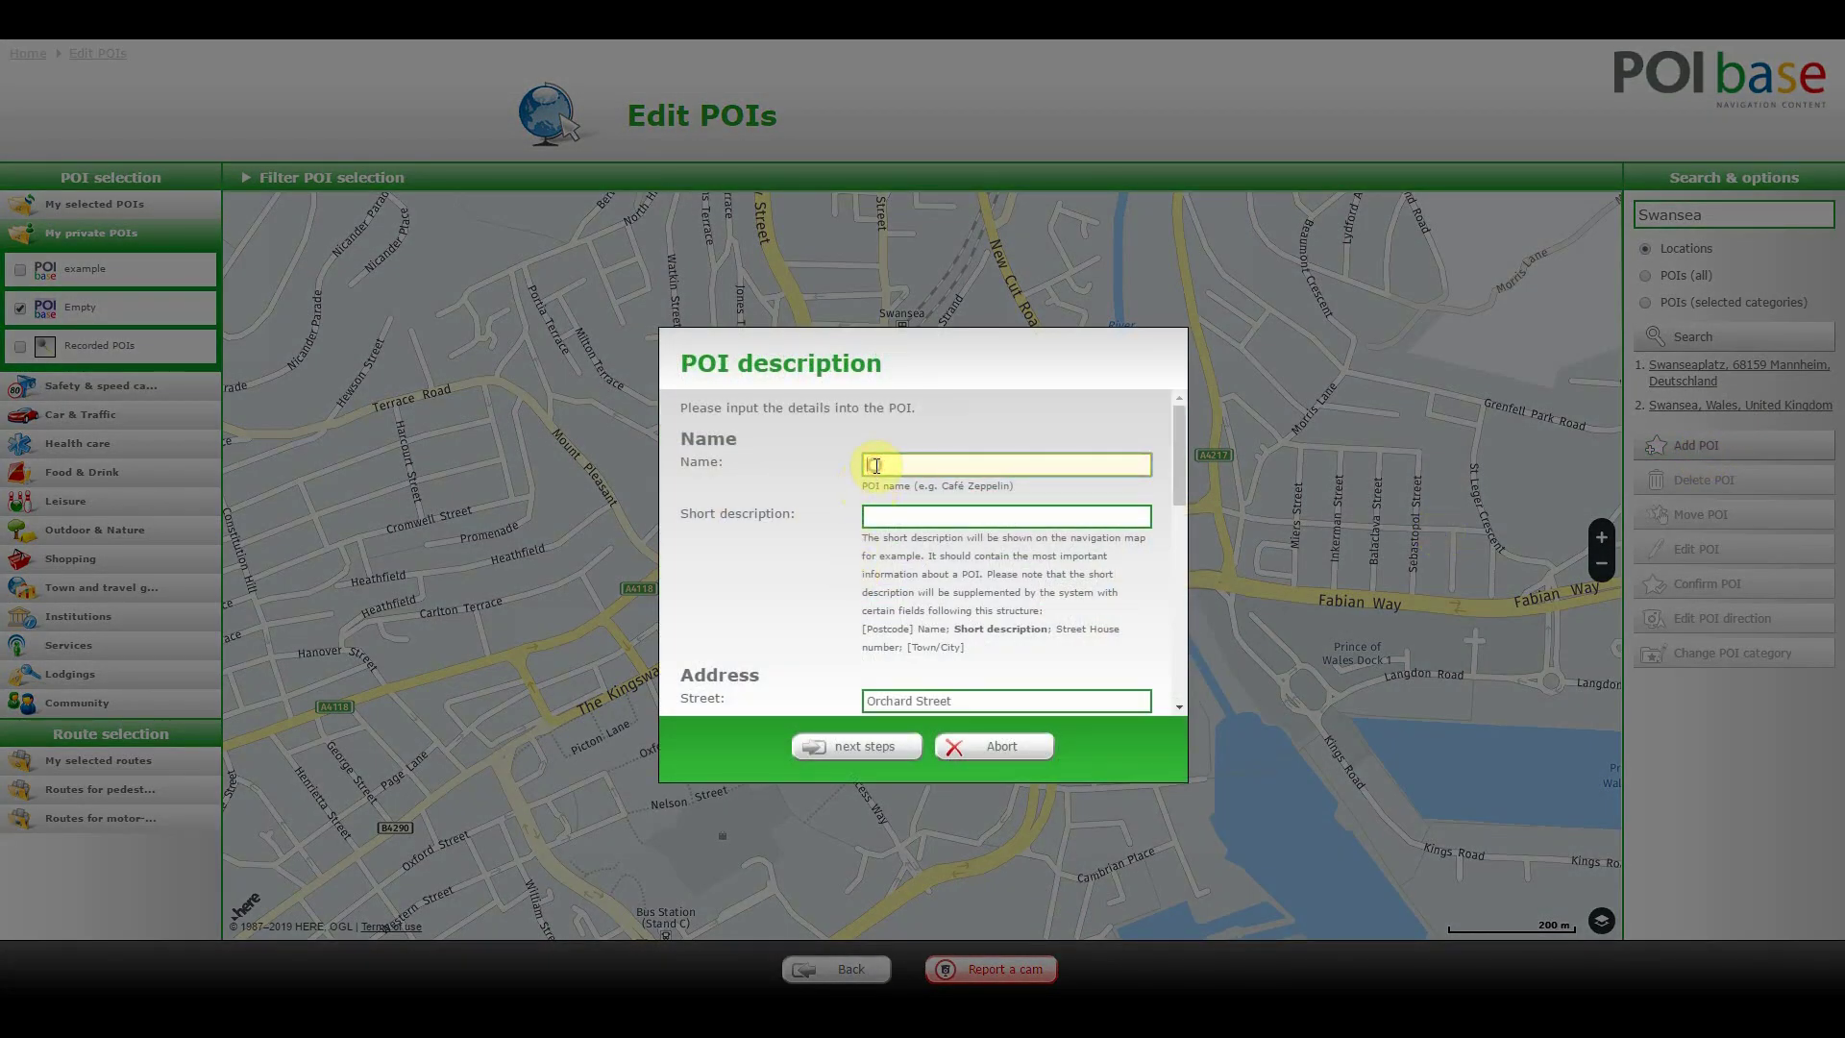
pyautogui.write('John Smith')
pyautogui.click(875, 528)
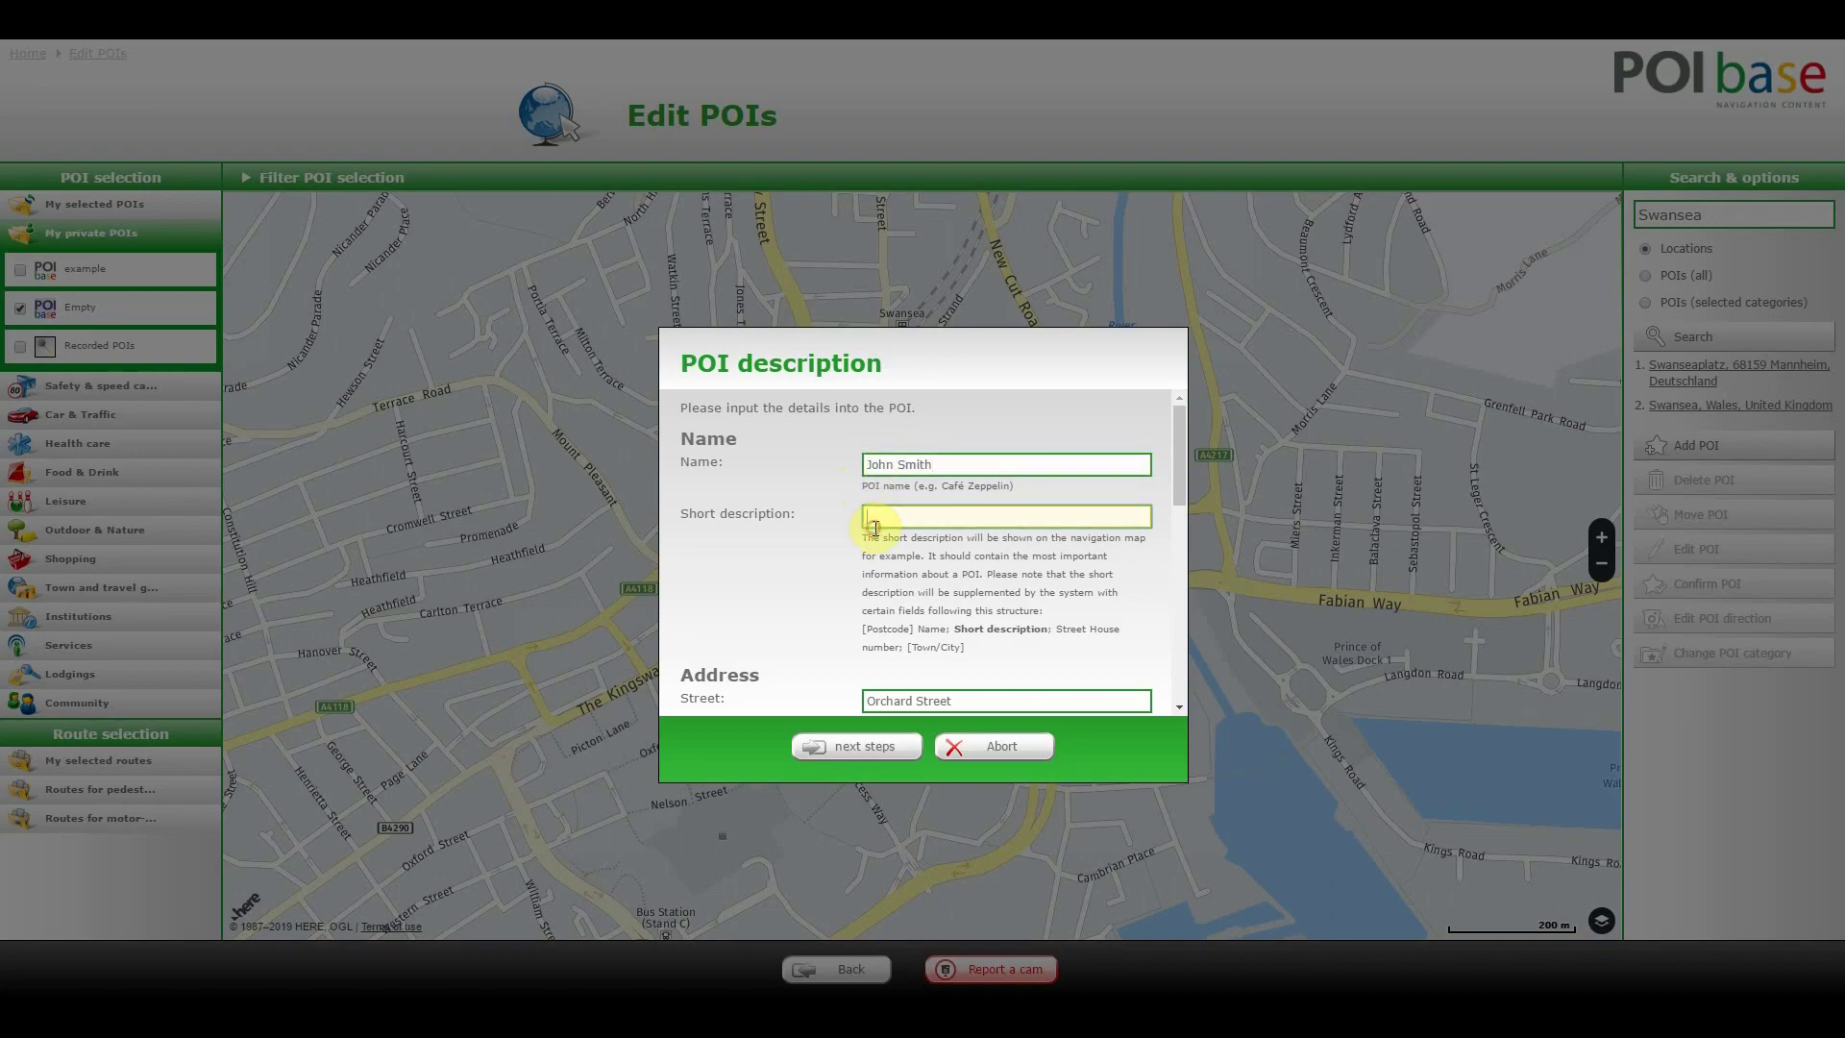
pyautogui.write('Cousin')
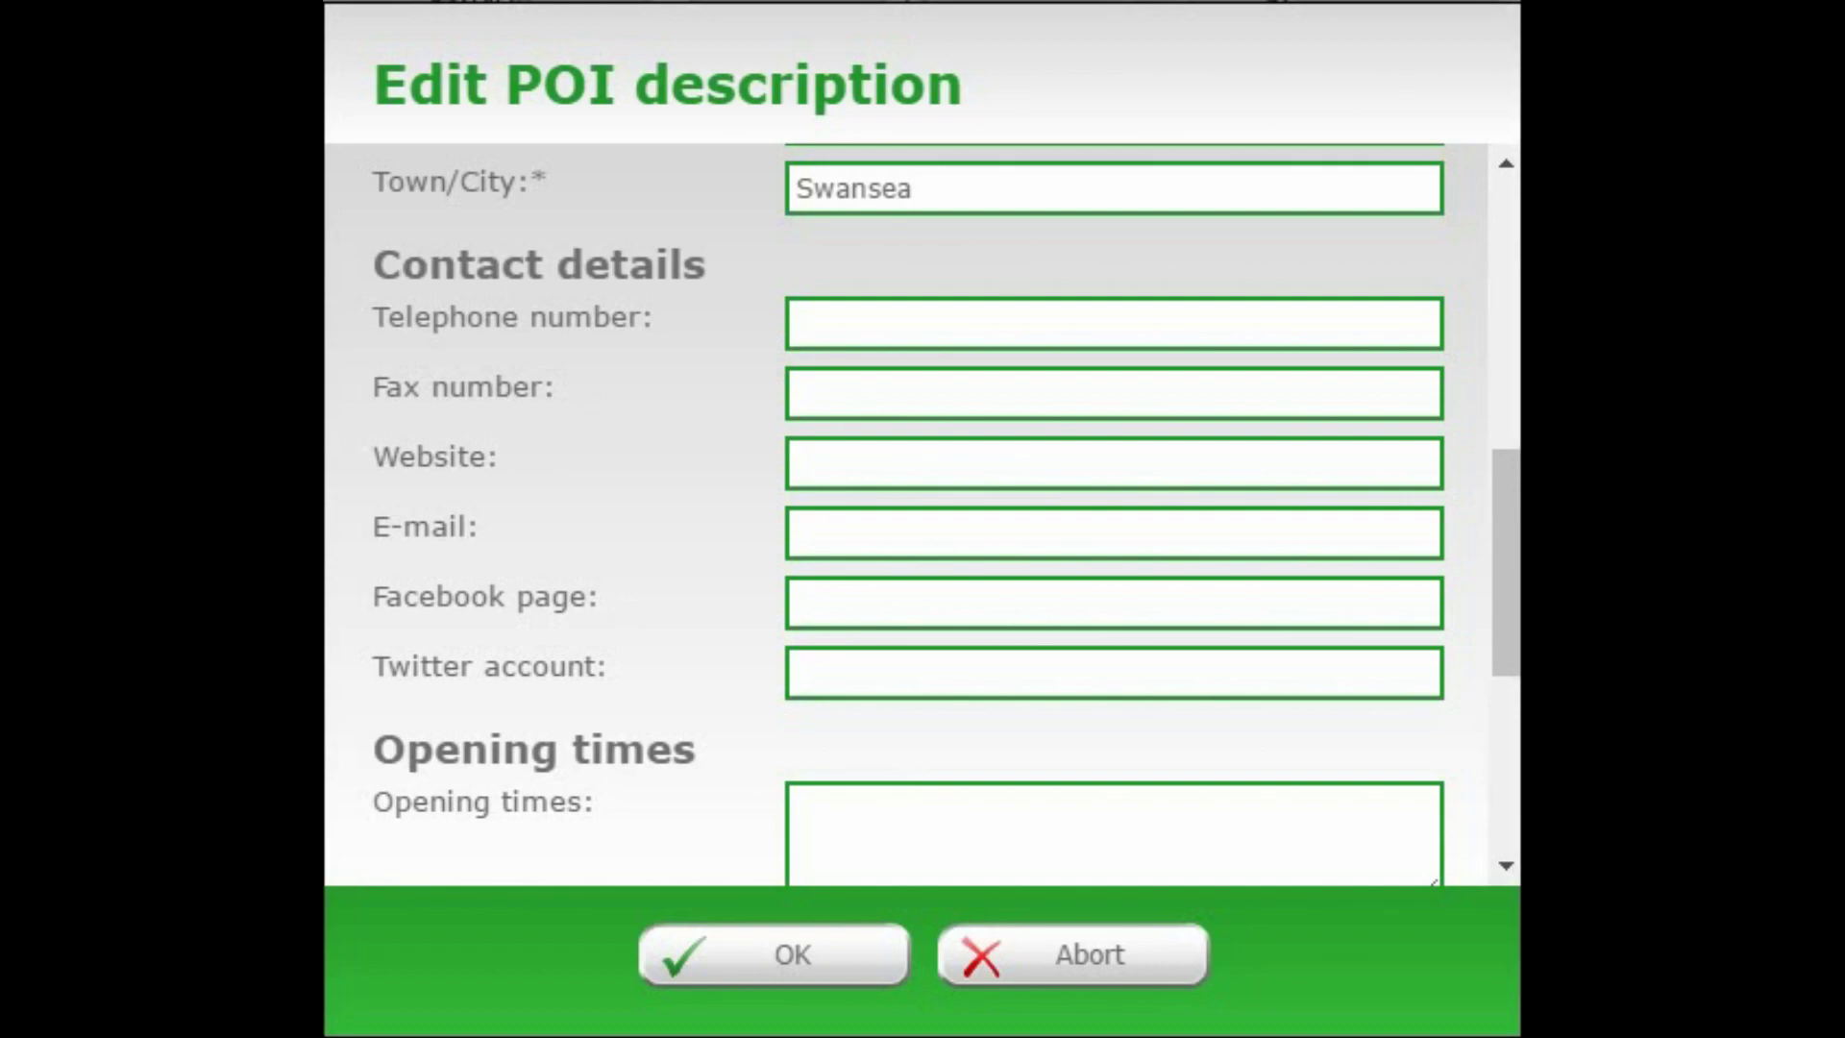
pyautogui.moveTo(1507, 637); pyautogui.dragTo(1491, 788)
pyautogui.click(825, 972)
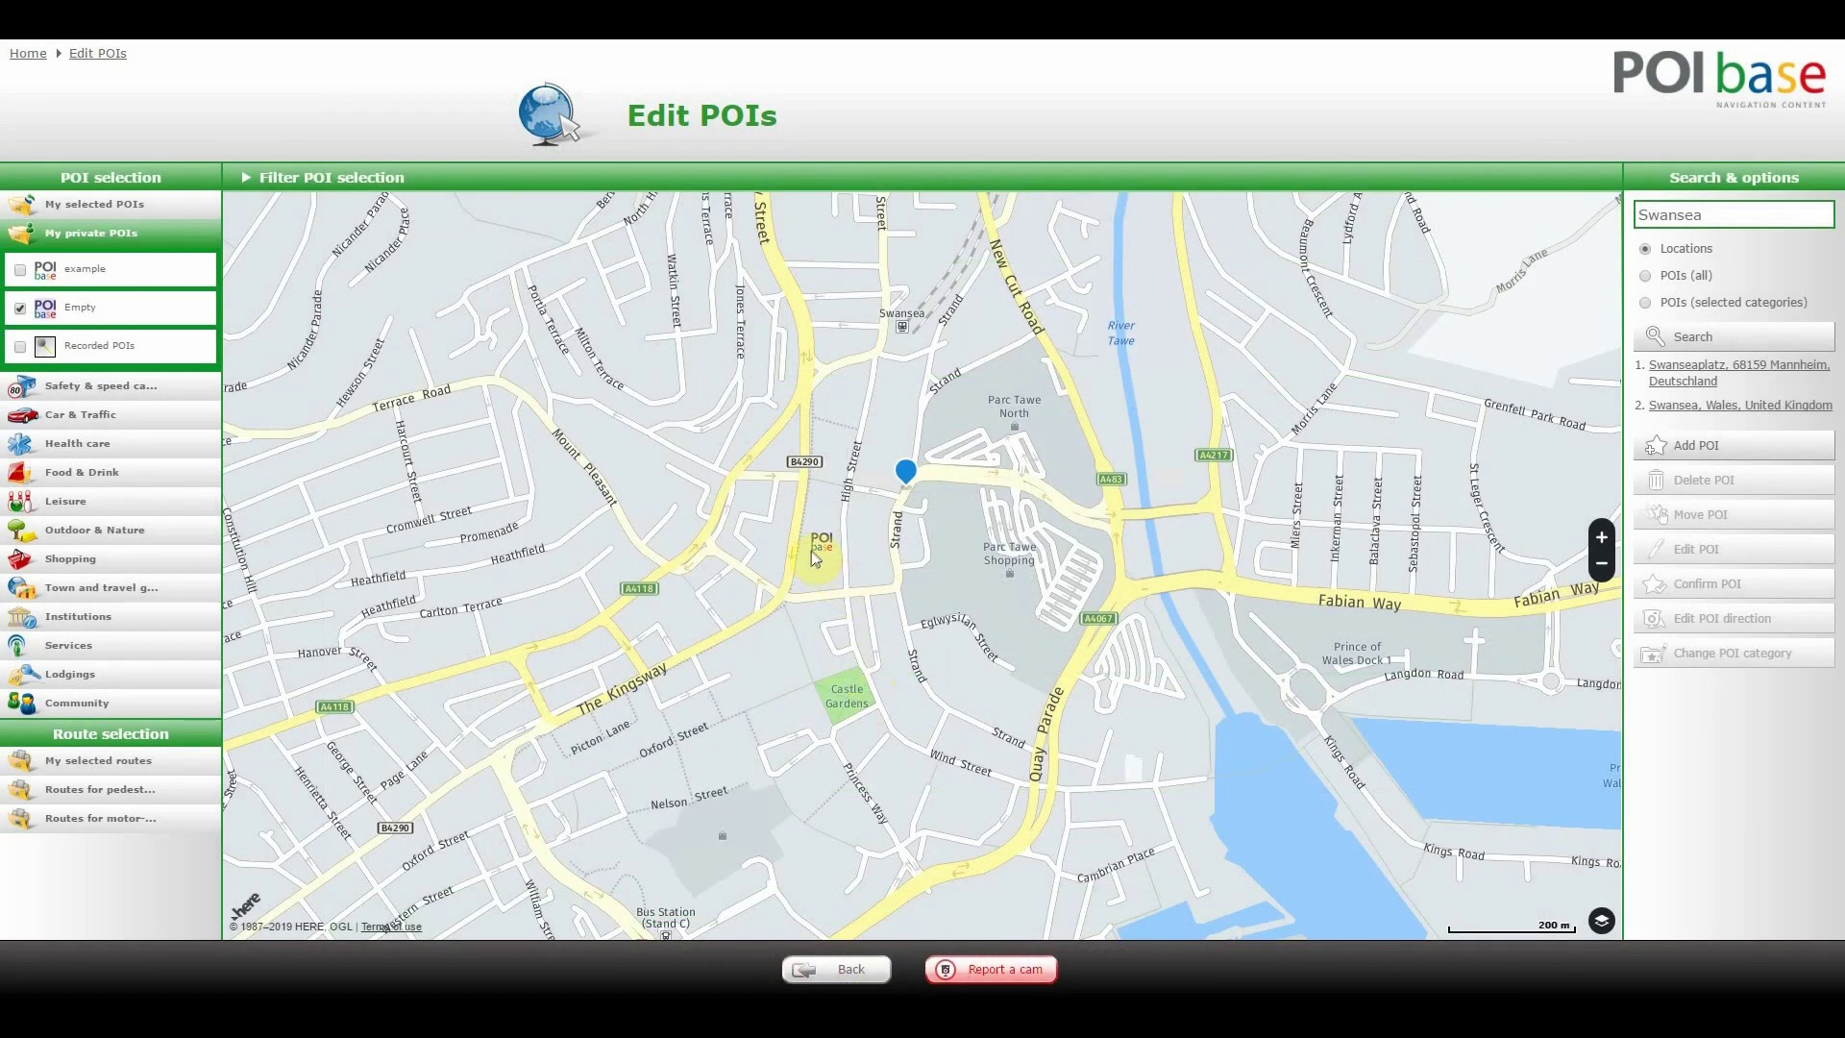
# Select the new POI's marker on the map and view its listed entry
pyautogui.click(817, 550)
pyautogui.click(1758, 455)
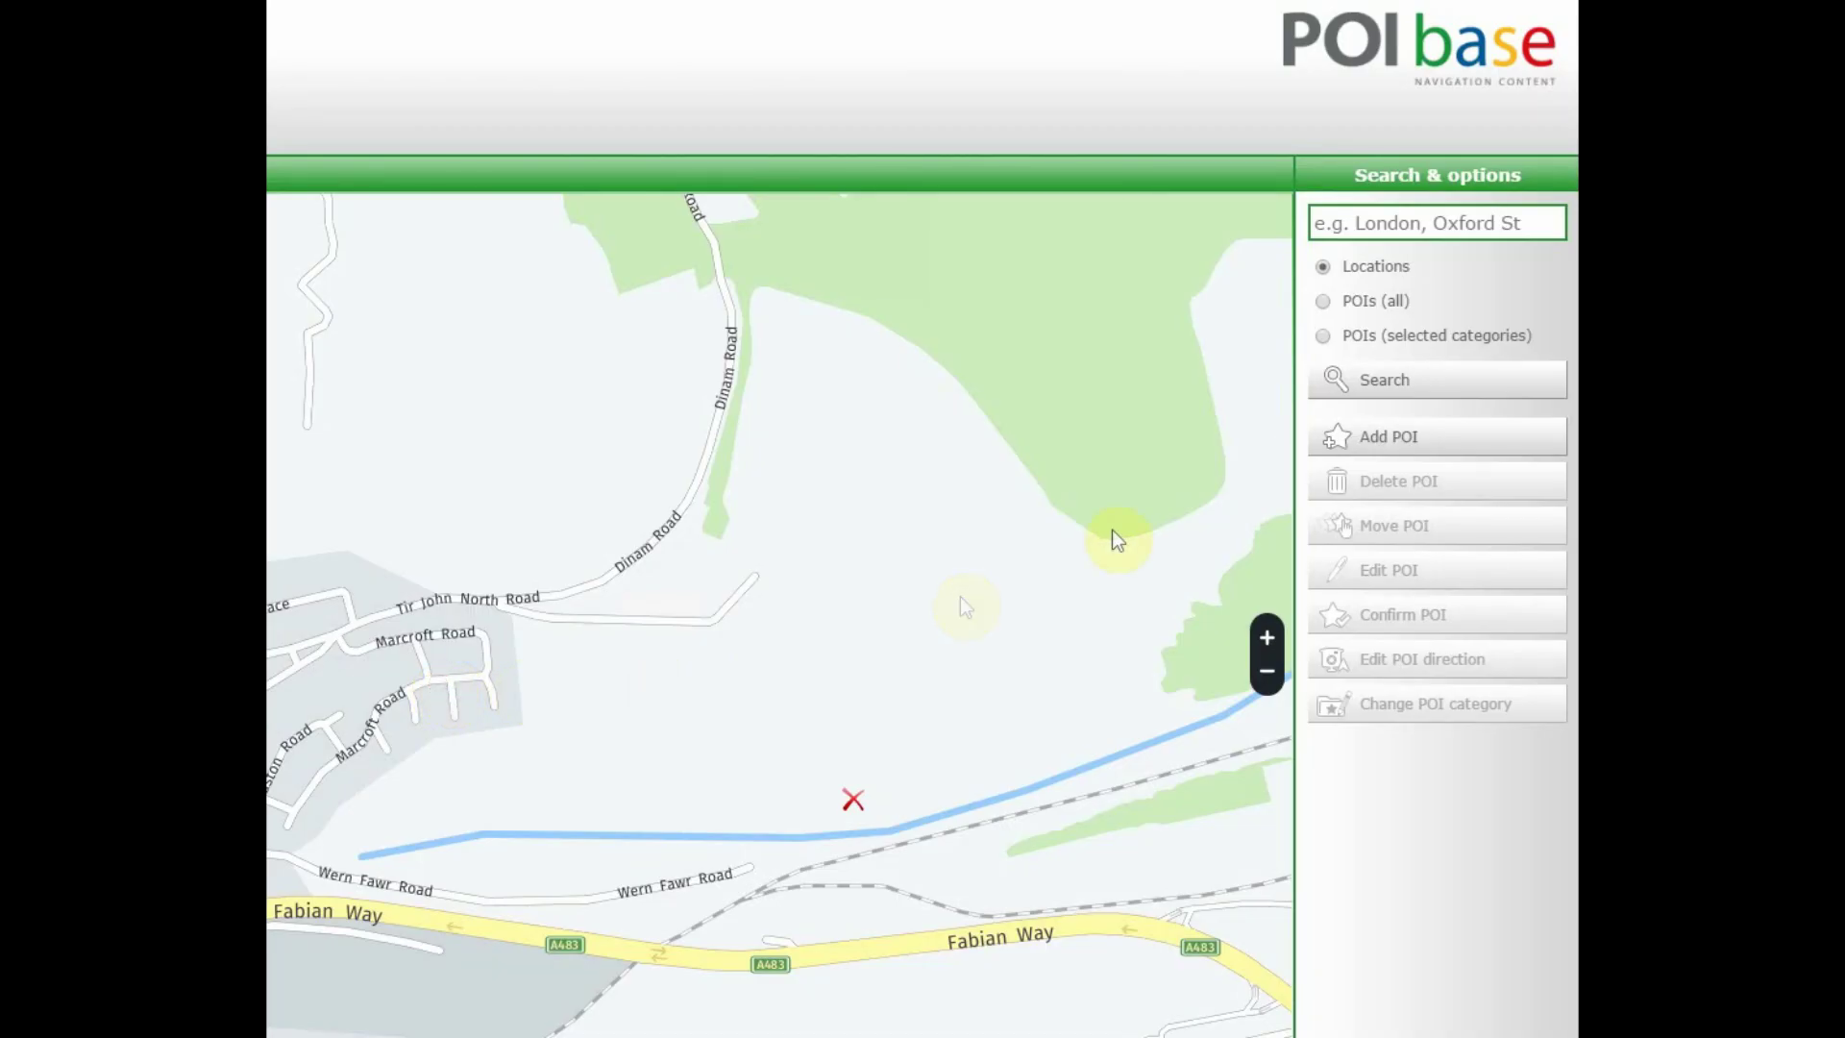
pyautogui.click(1729, 550)
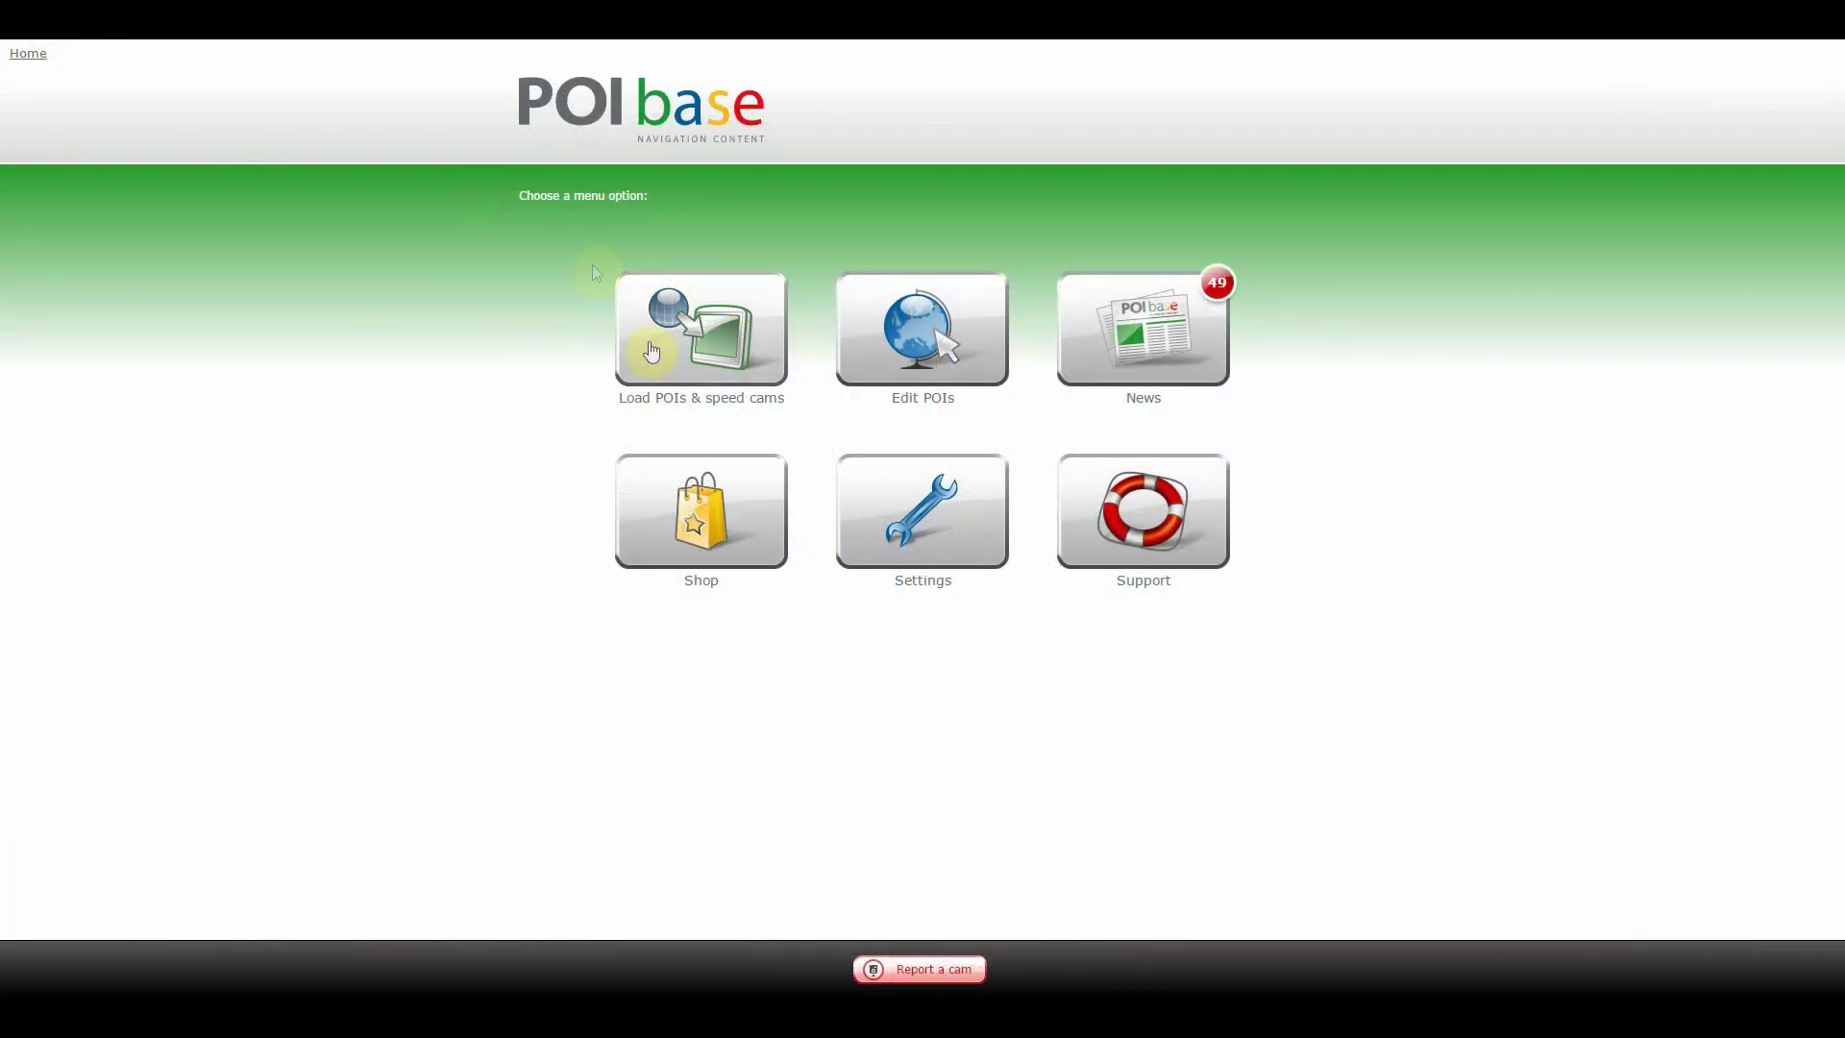
# Go to Load POIs > My private POIs > Import my POIs
pyautogui.click(720, 381)
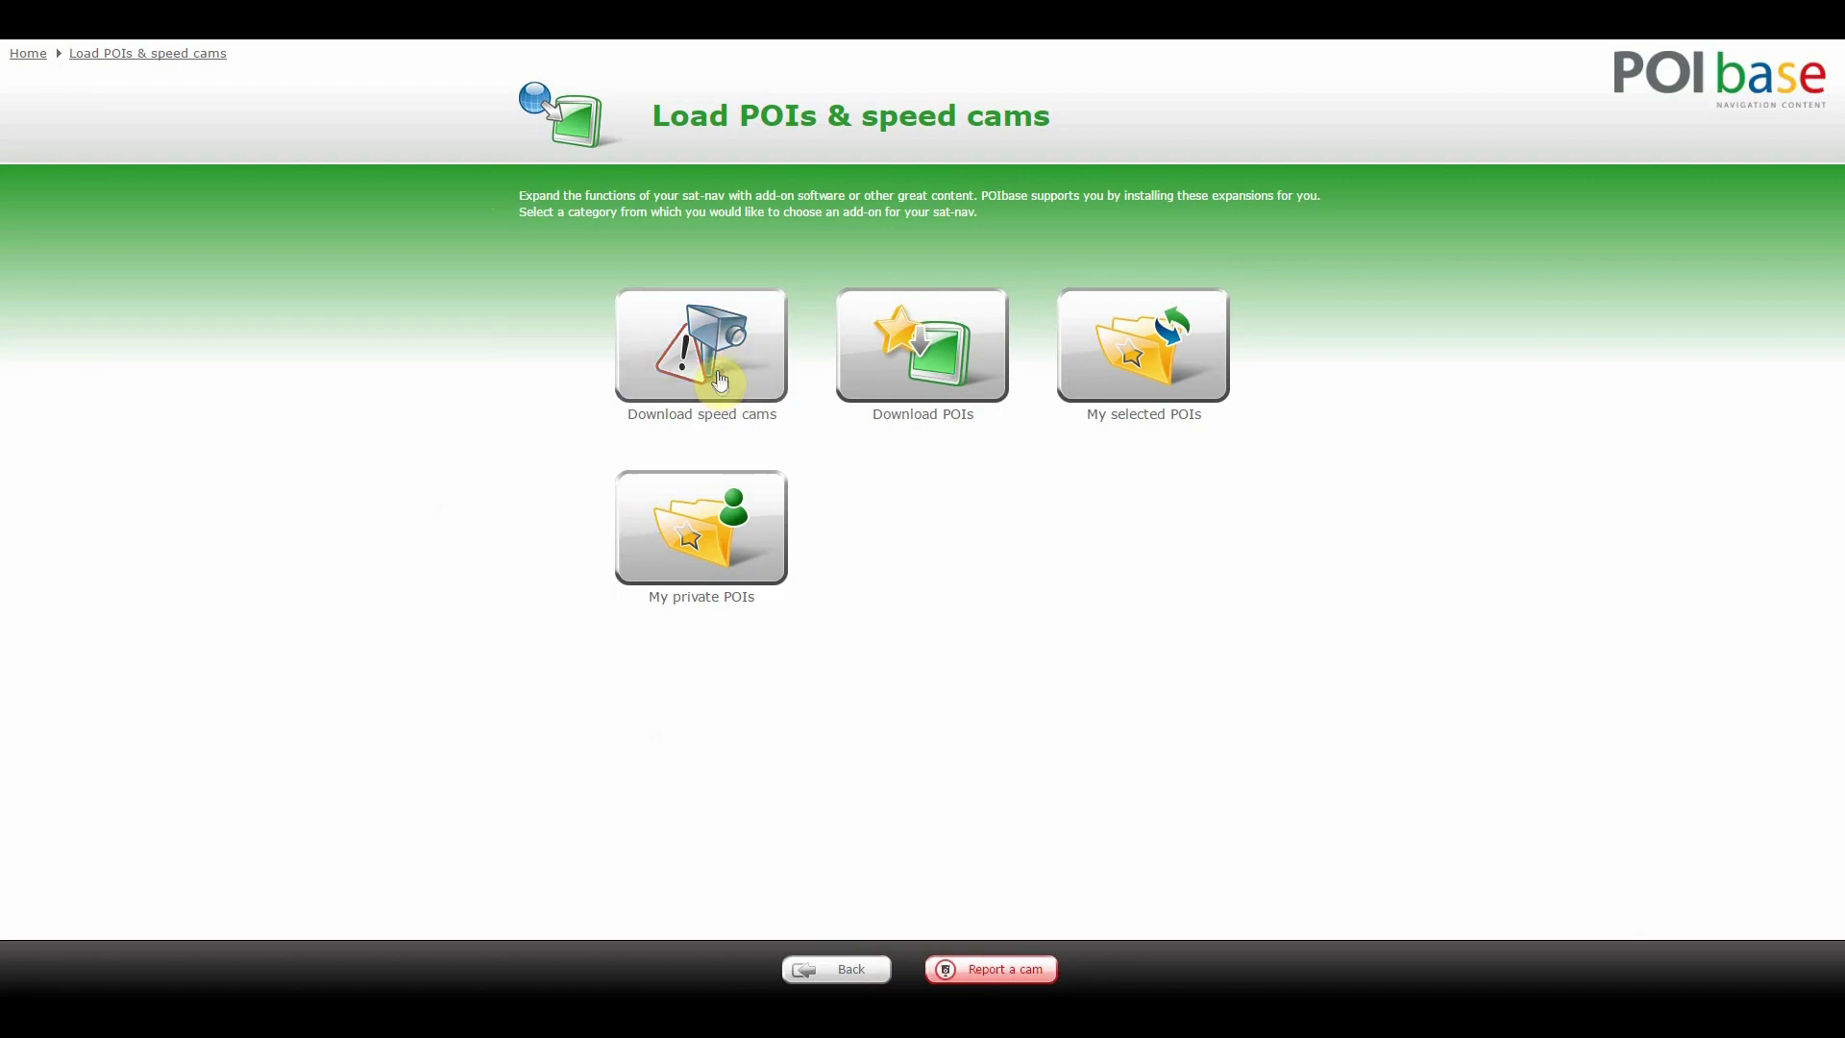
pyautogui.click(672, 565)
pyautogui.click(876, 329)
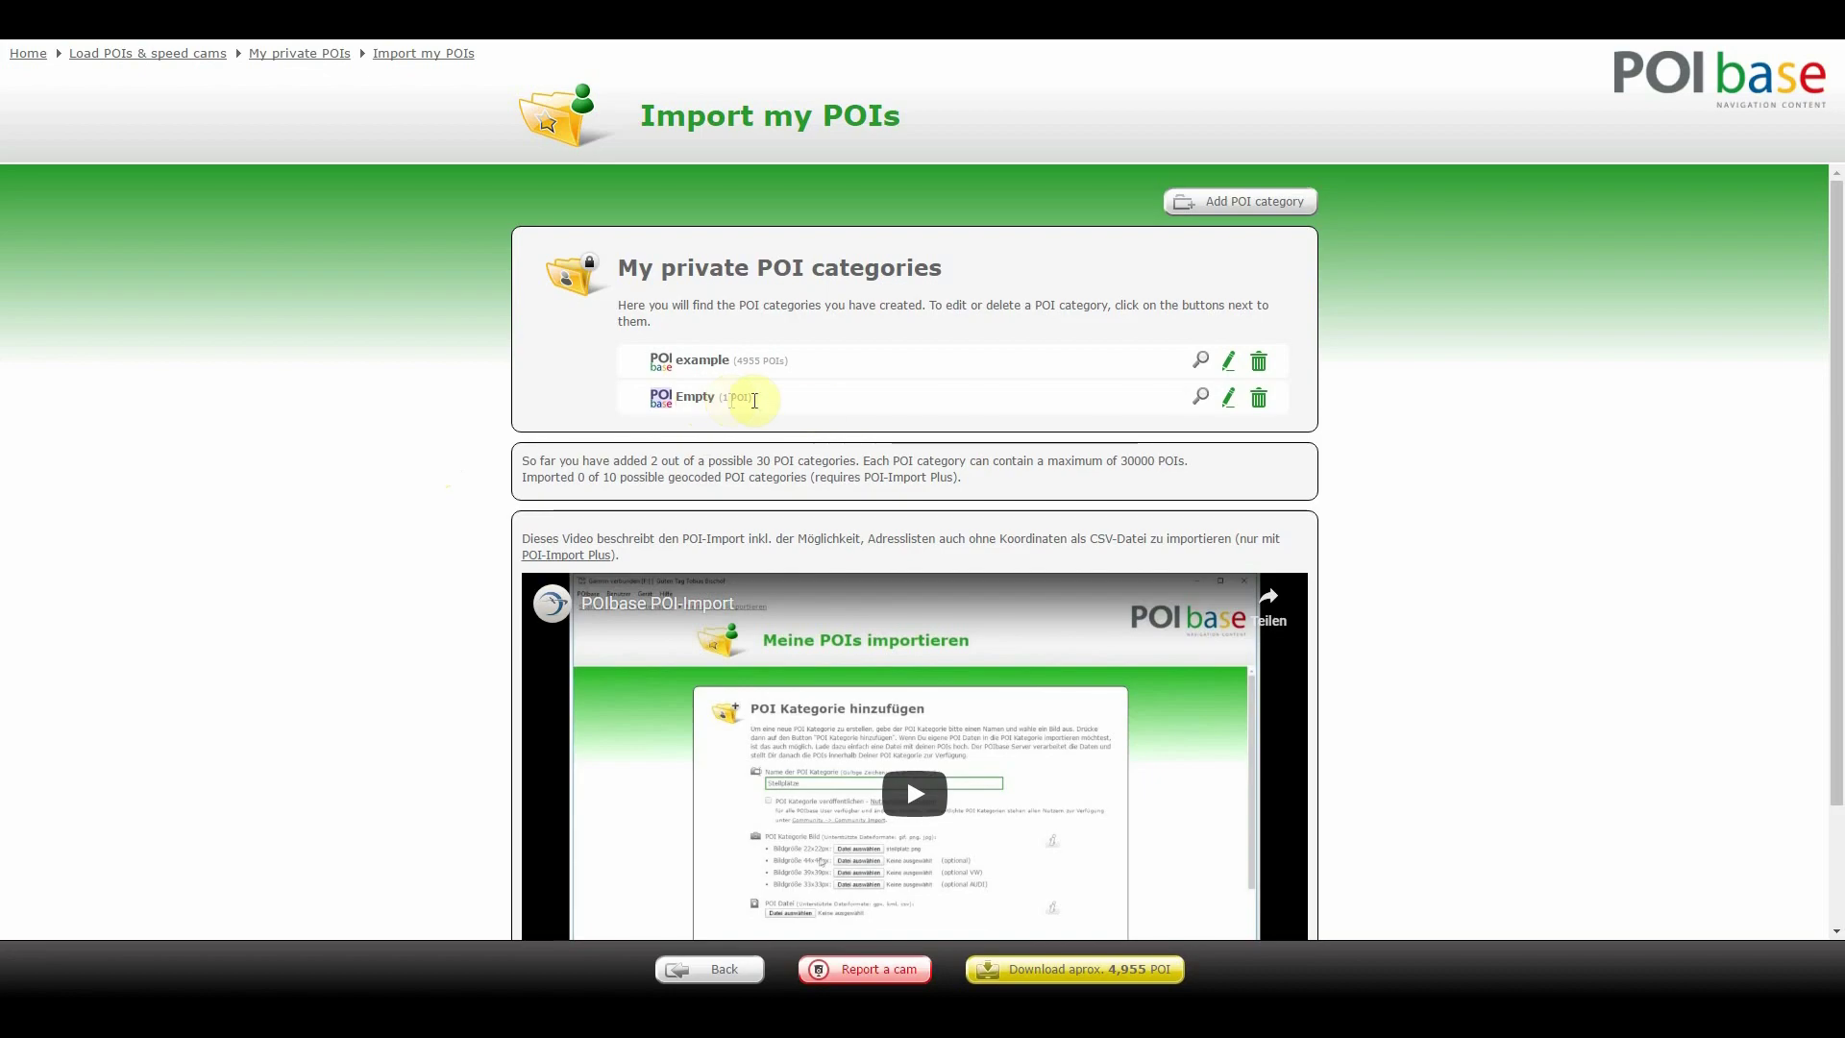
# Rename the Empty category to Family and dismiss the success message
pyautogui.click(1228, 398)
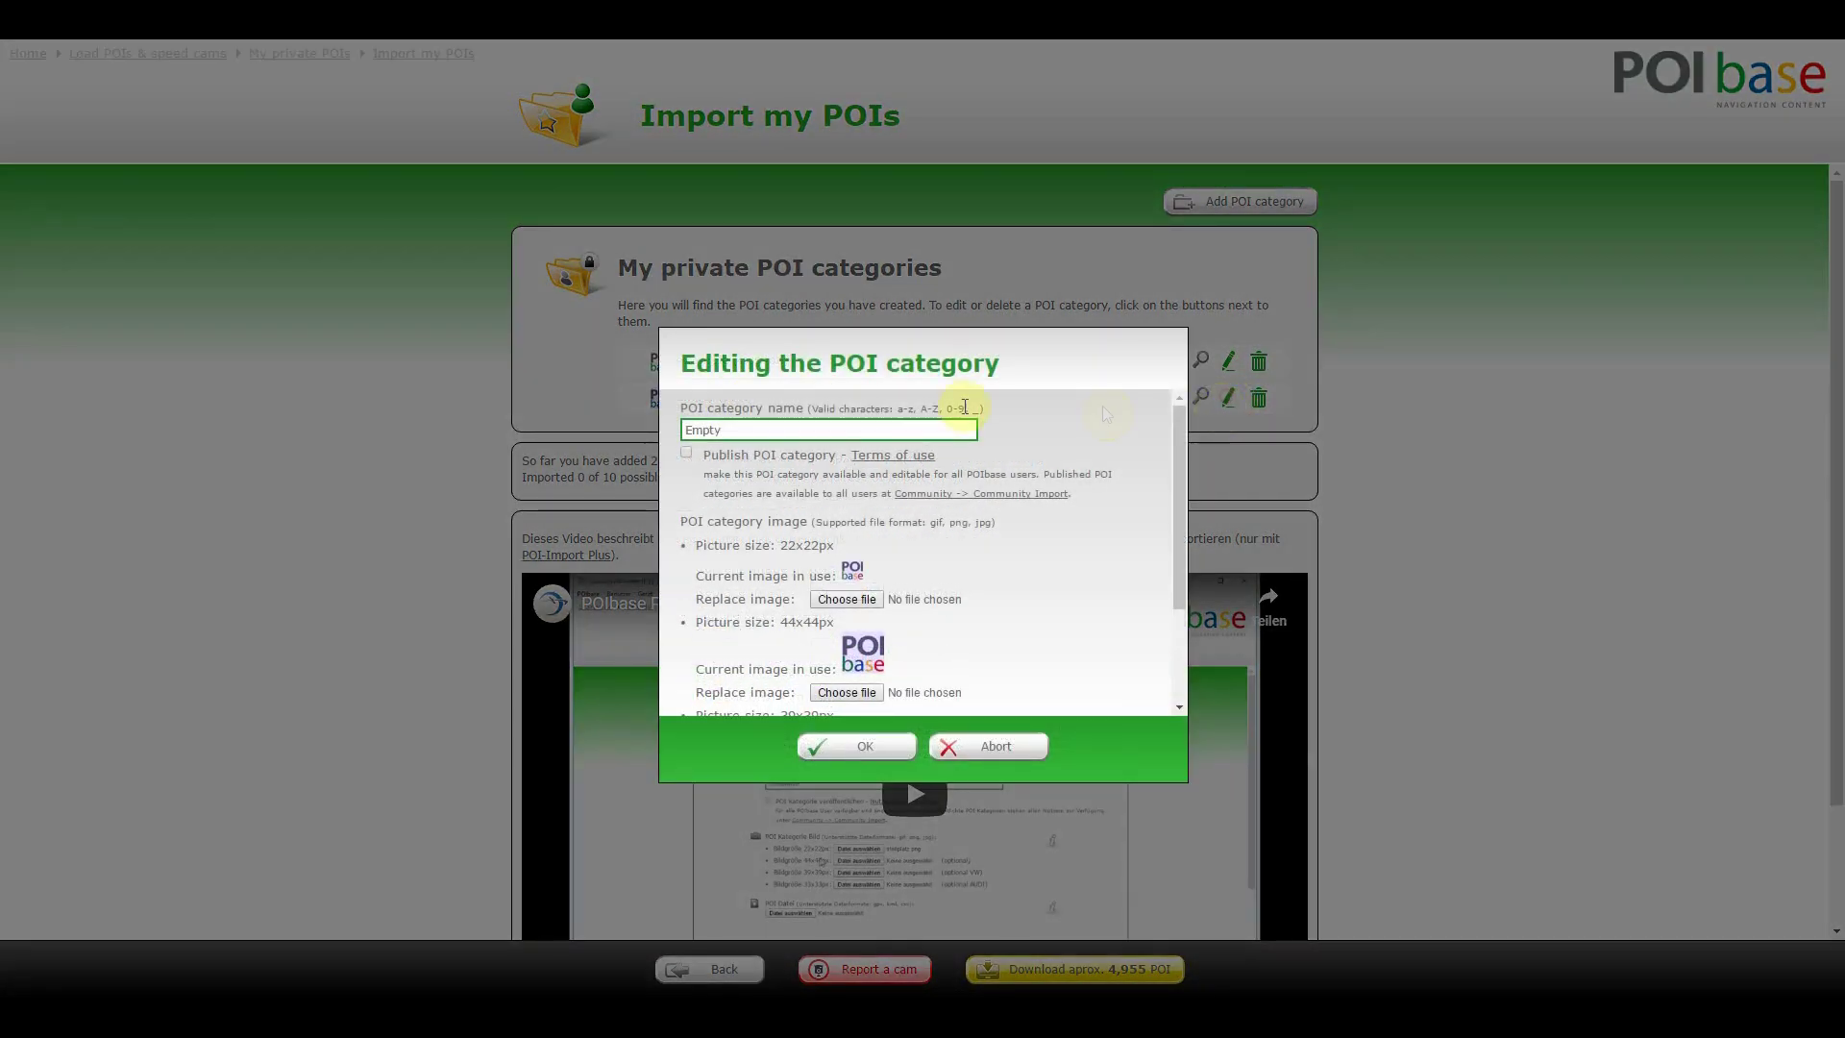
pyautogui.moveTo(748, 430); pyautogui.dragTo(615, 427)
pyautogui.write('Family')
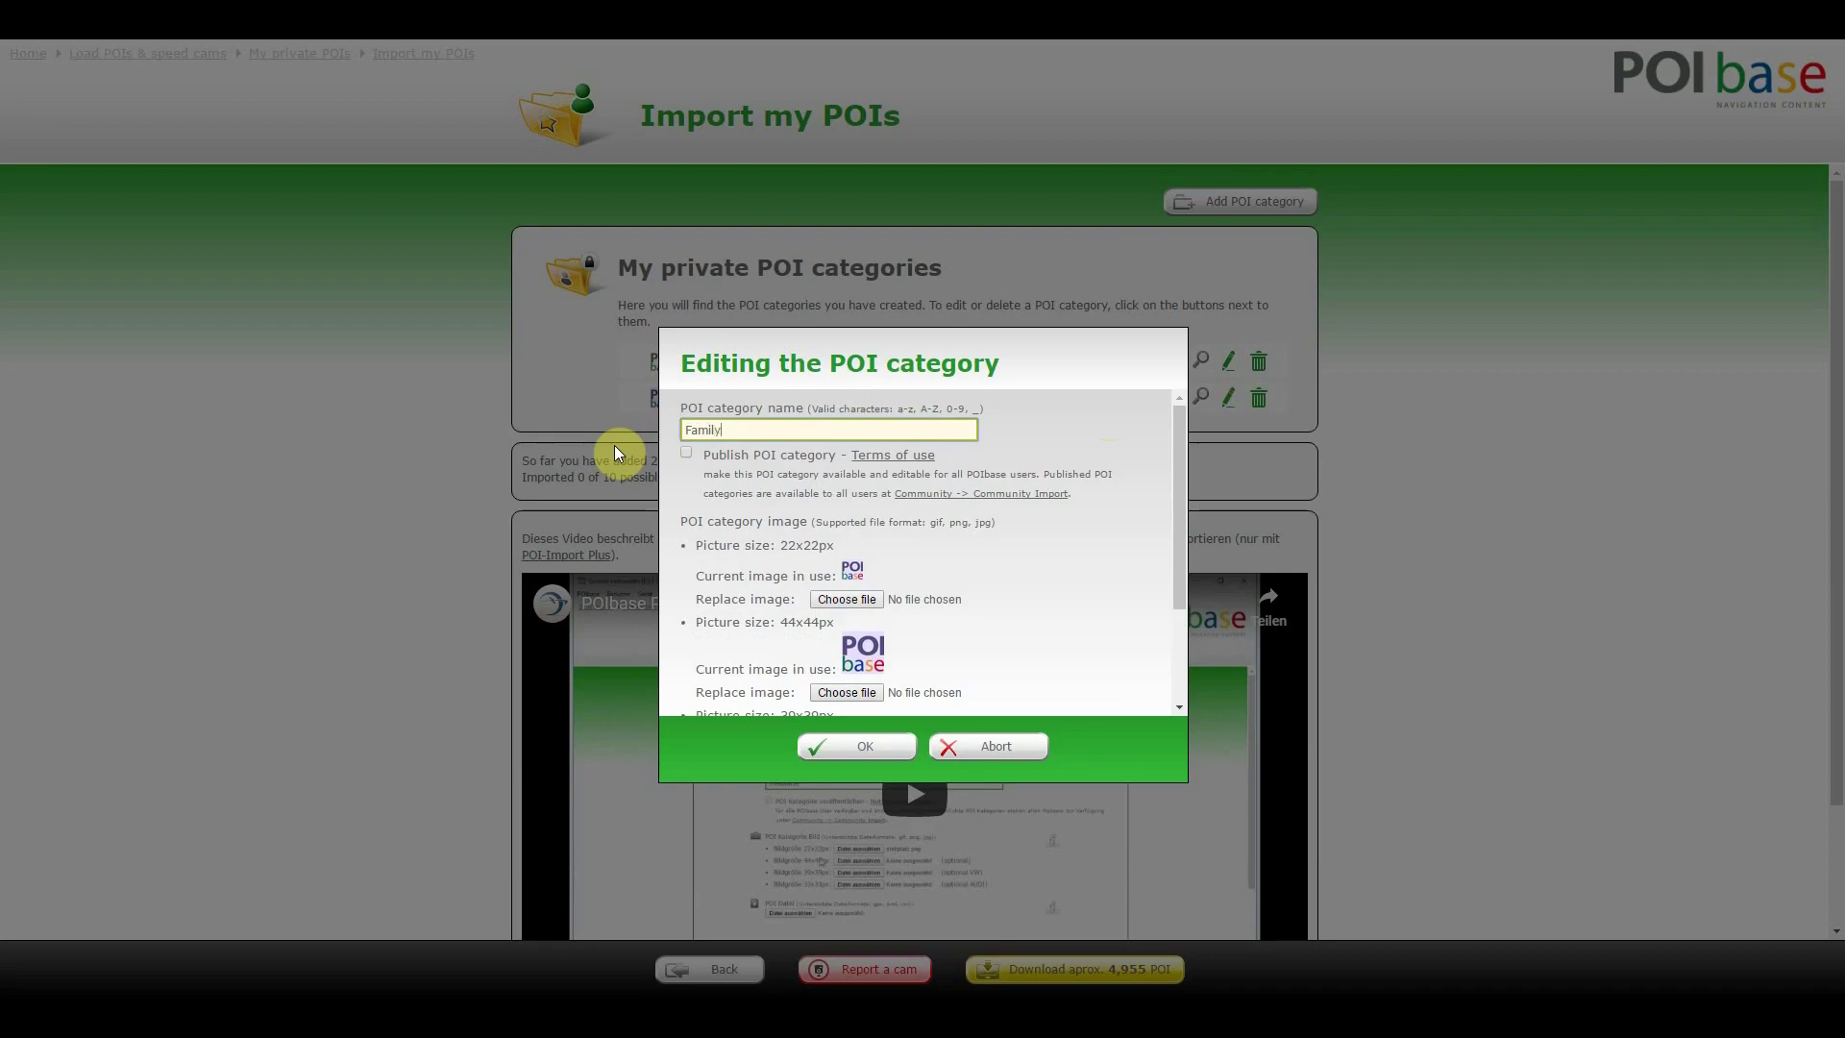
pyautogui.click(852, 751)
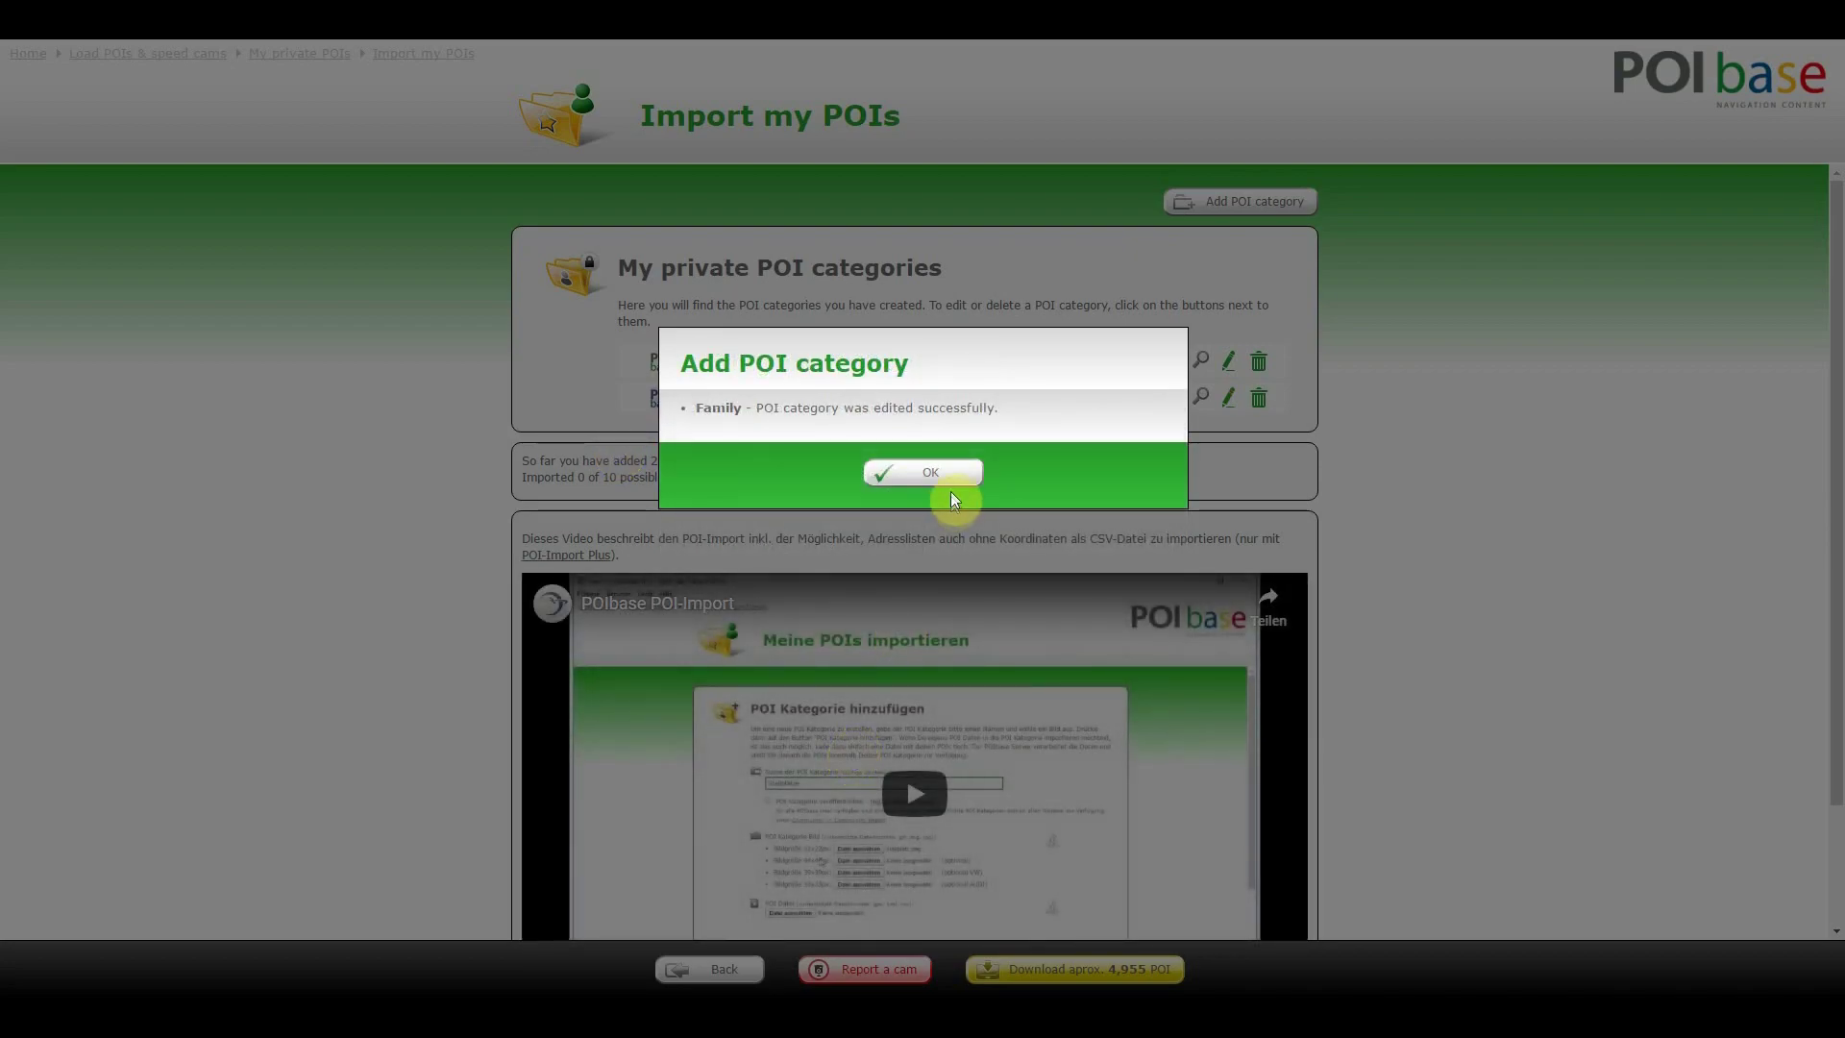
pyautogui.click(942, 480)
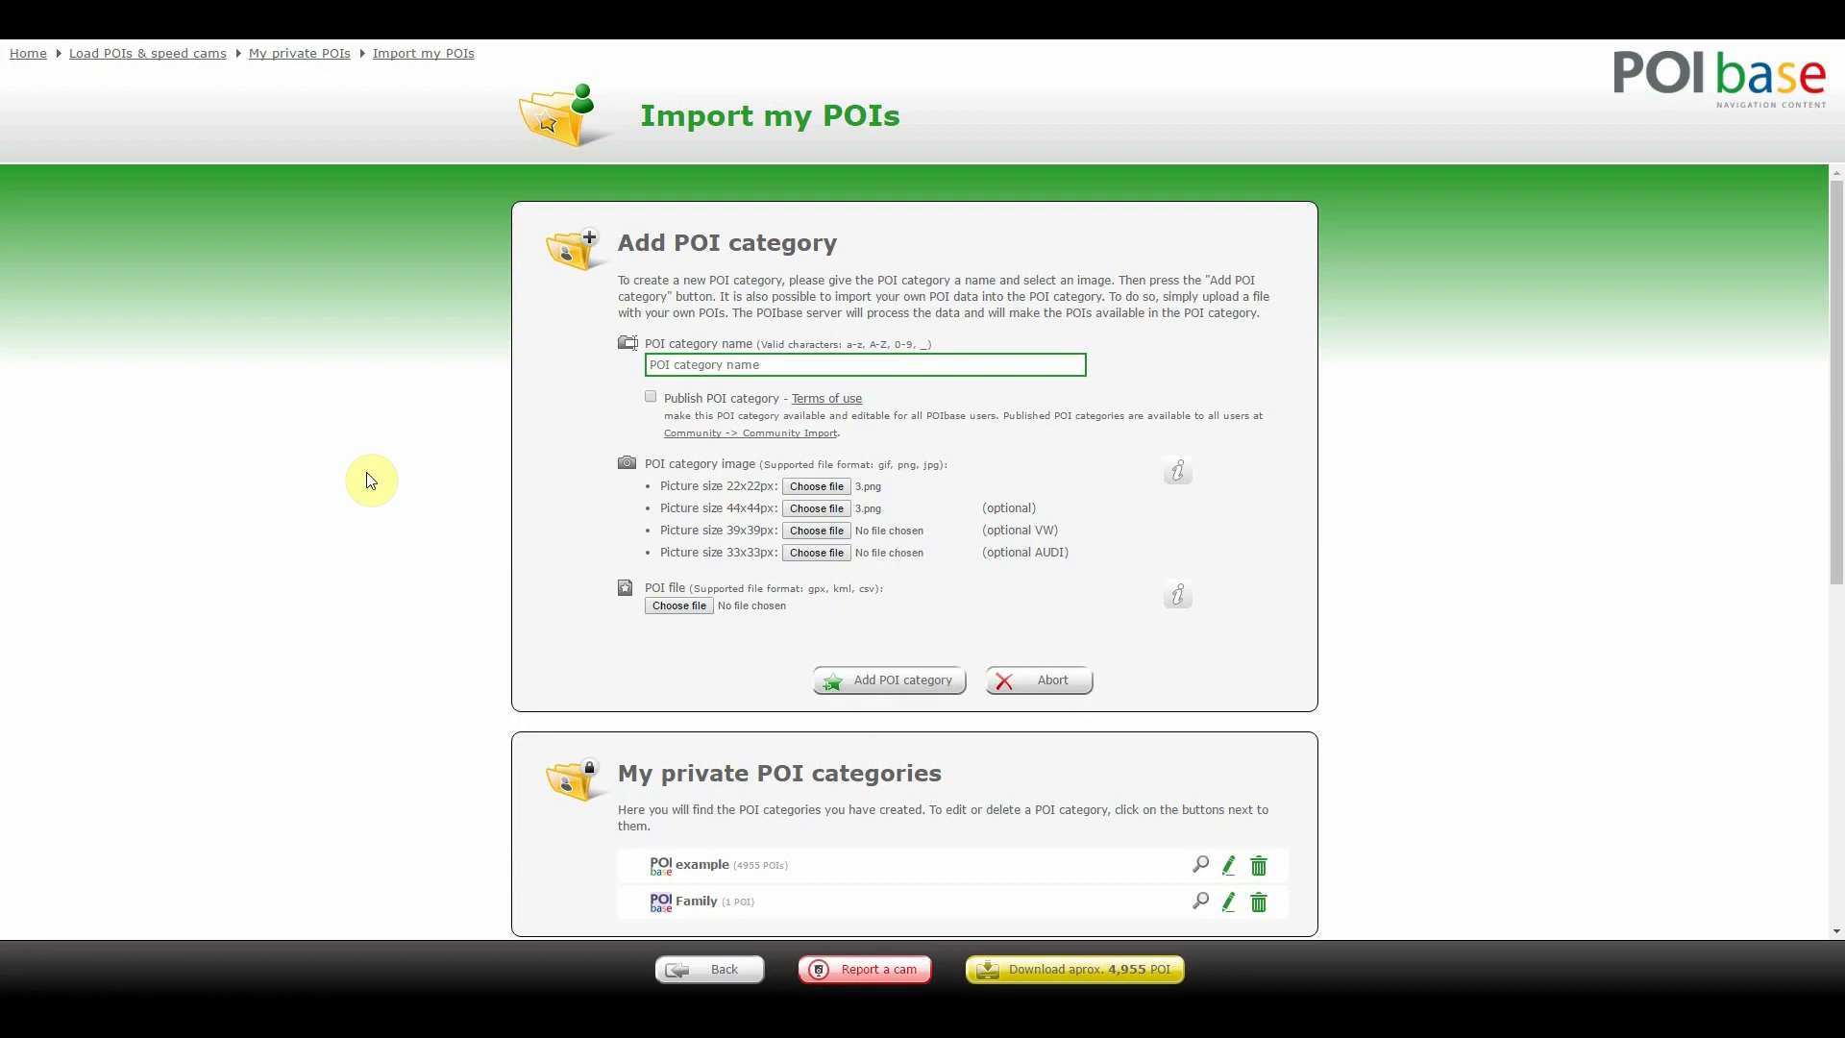
# Name the new category 'Random' and use 3.png for both the 22x22 and 44x44 images
pyautogui.click(725, 368)
pyautogui.write('Random')
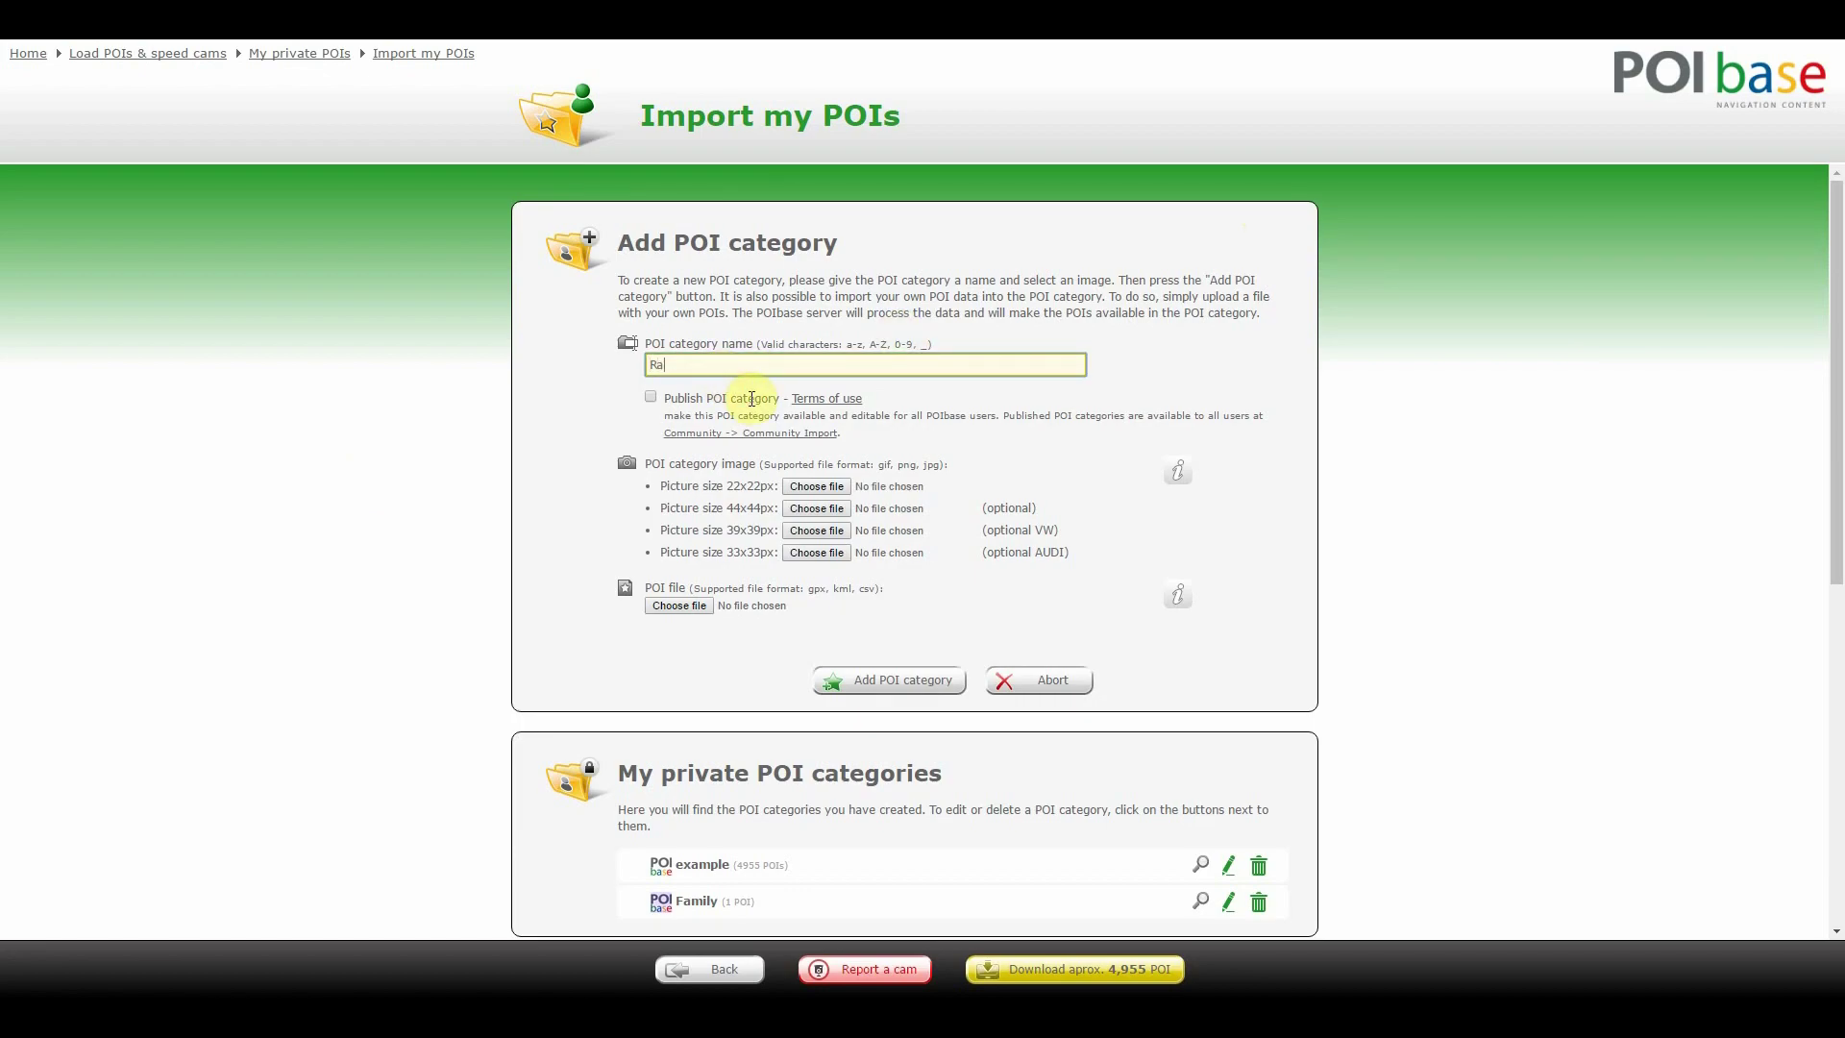
pyautogui.click(812, 490)
pyautogui.click(454, 219)
pyautogui.doubleClick(453, 219)
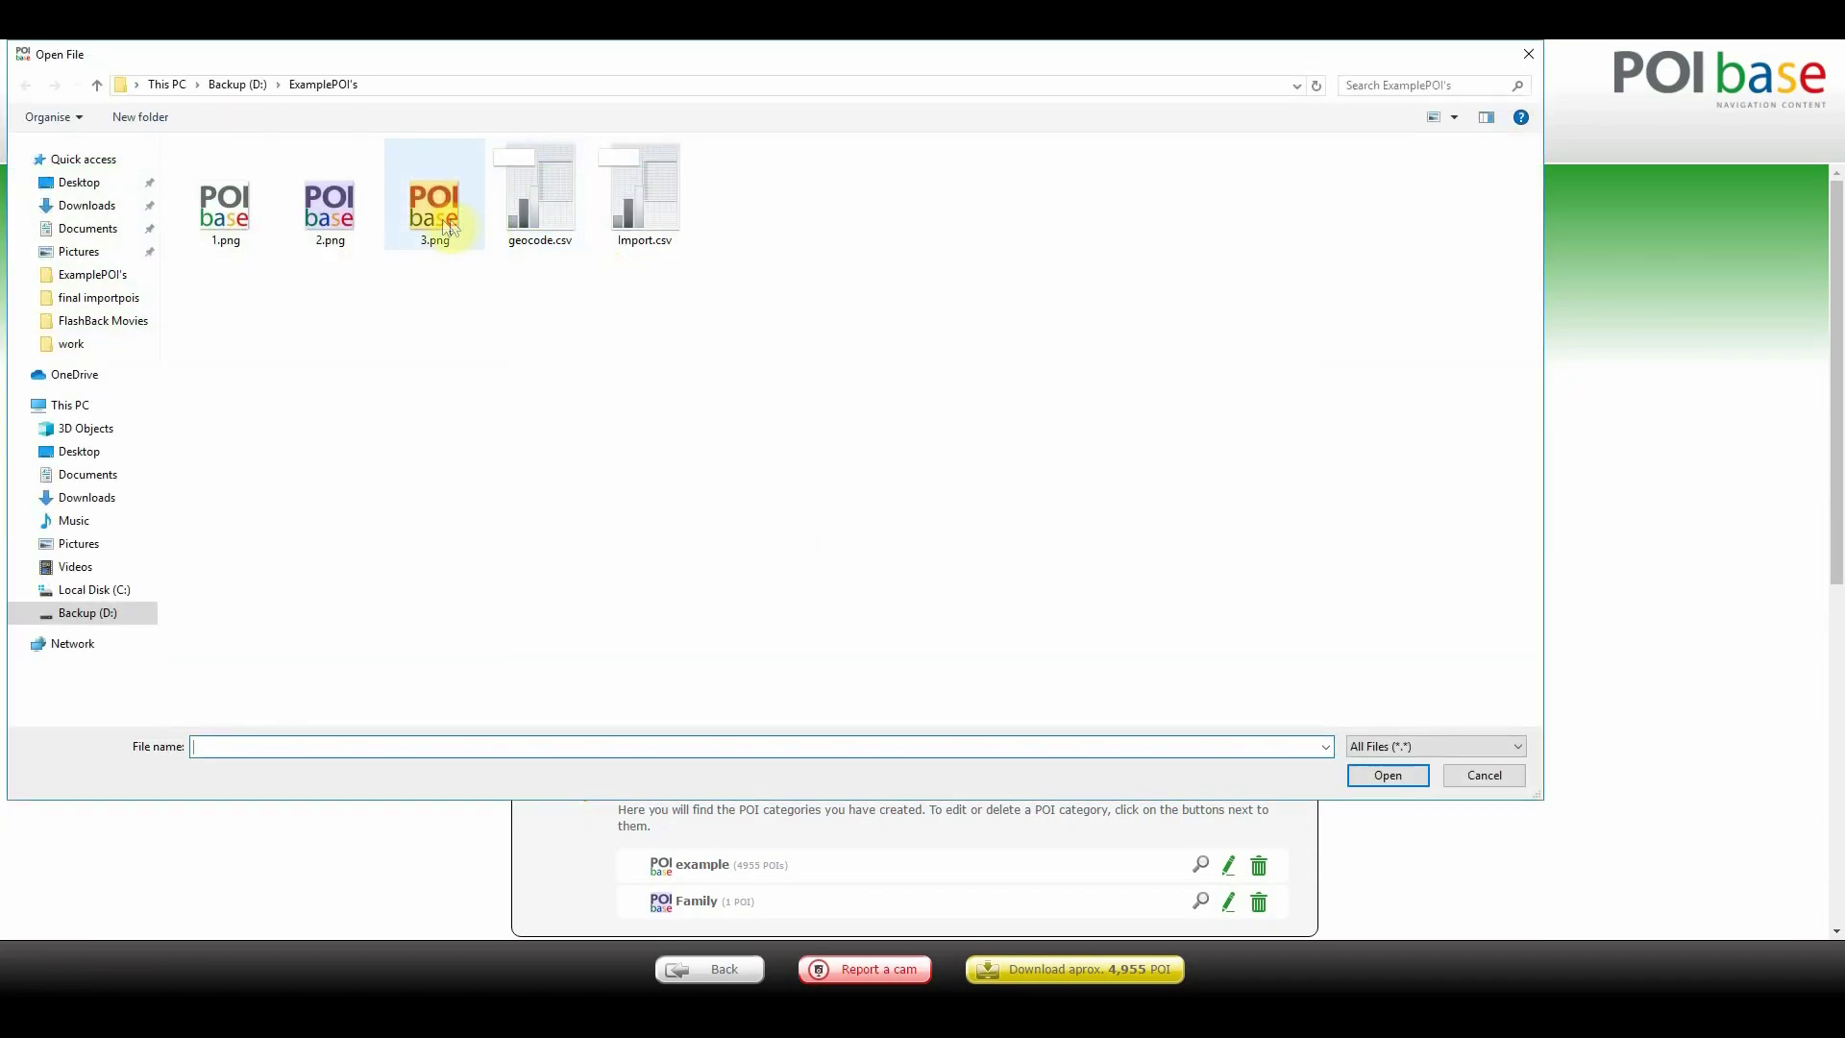
pyautogui.doubleClick(434, 221)
# From the POI file picker, open geocode.csv in Notepad to inspect it
pyautogui.click(704, 606)
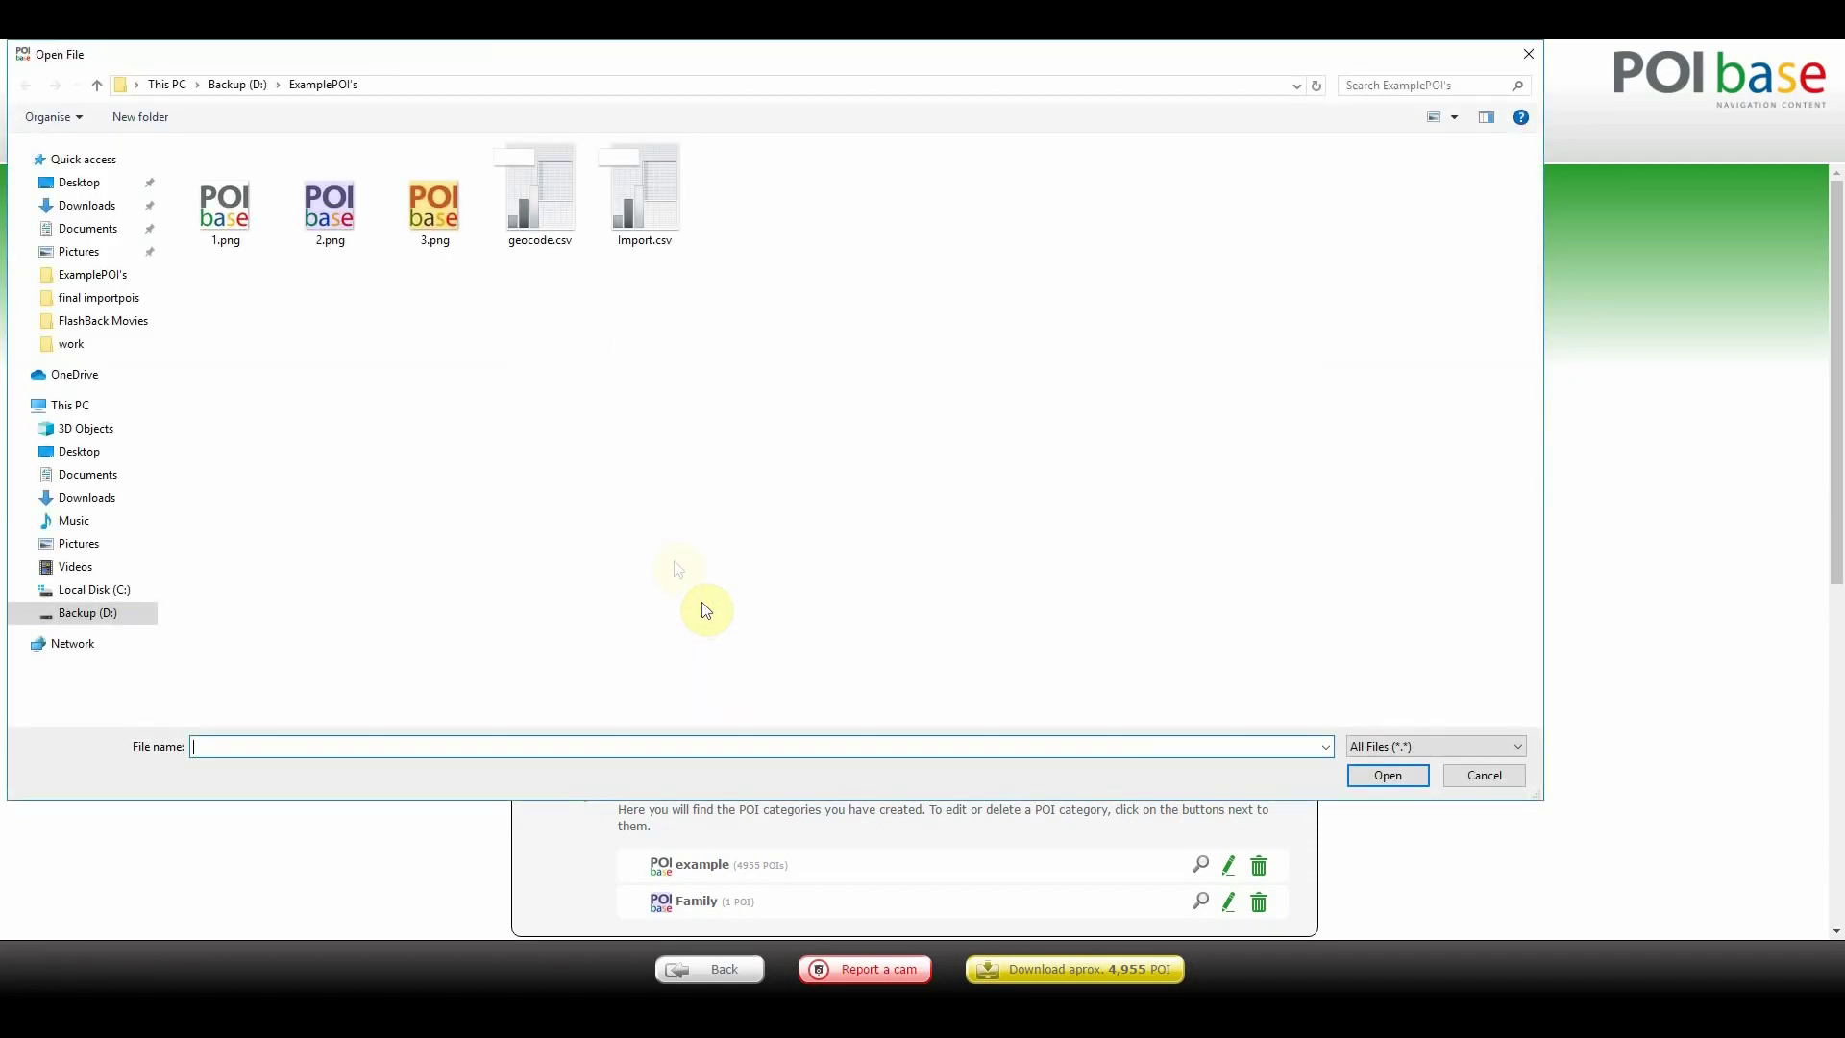
pyautogui.rightClick(532, 213)
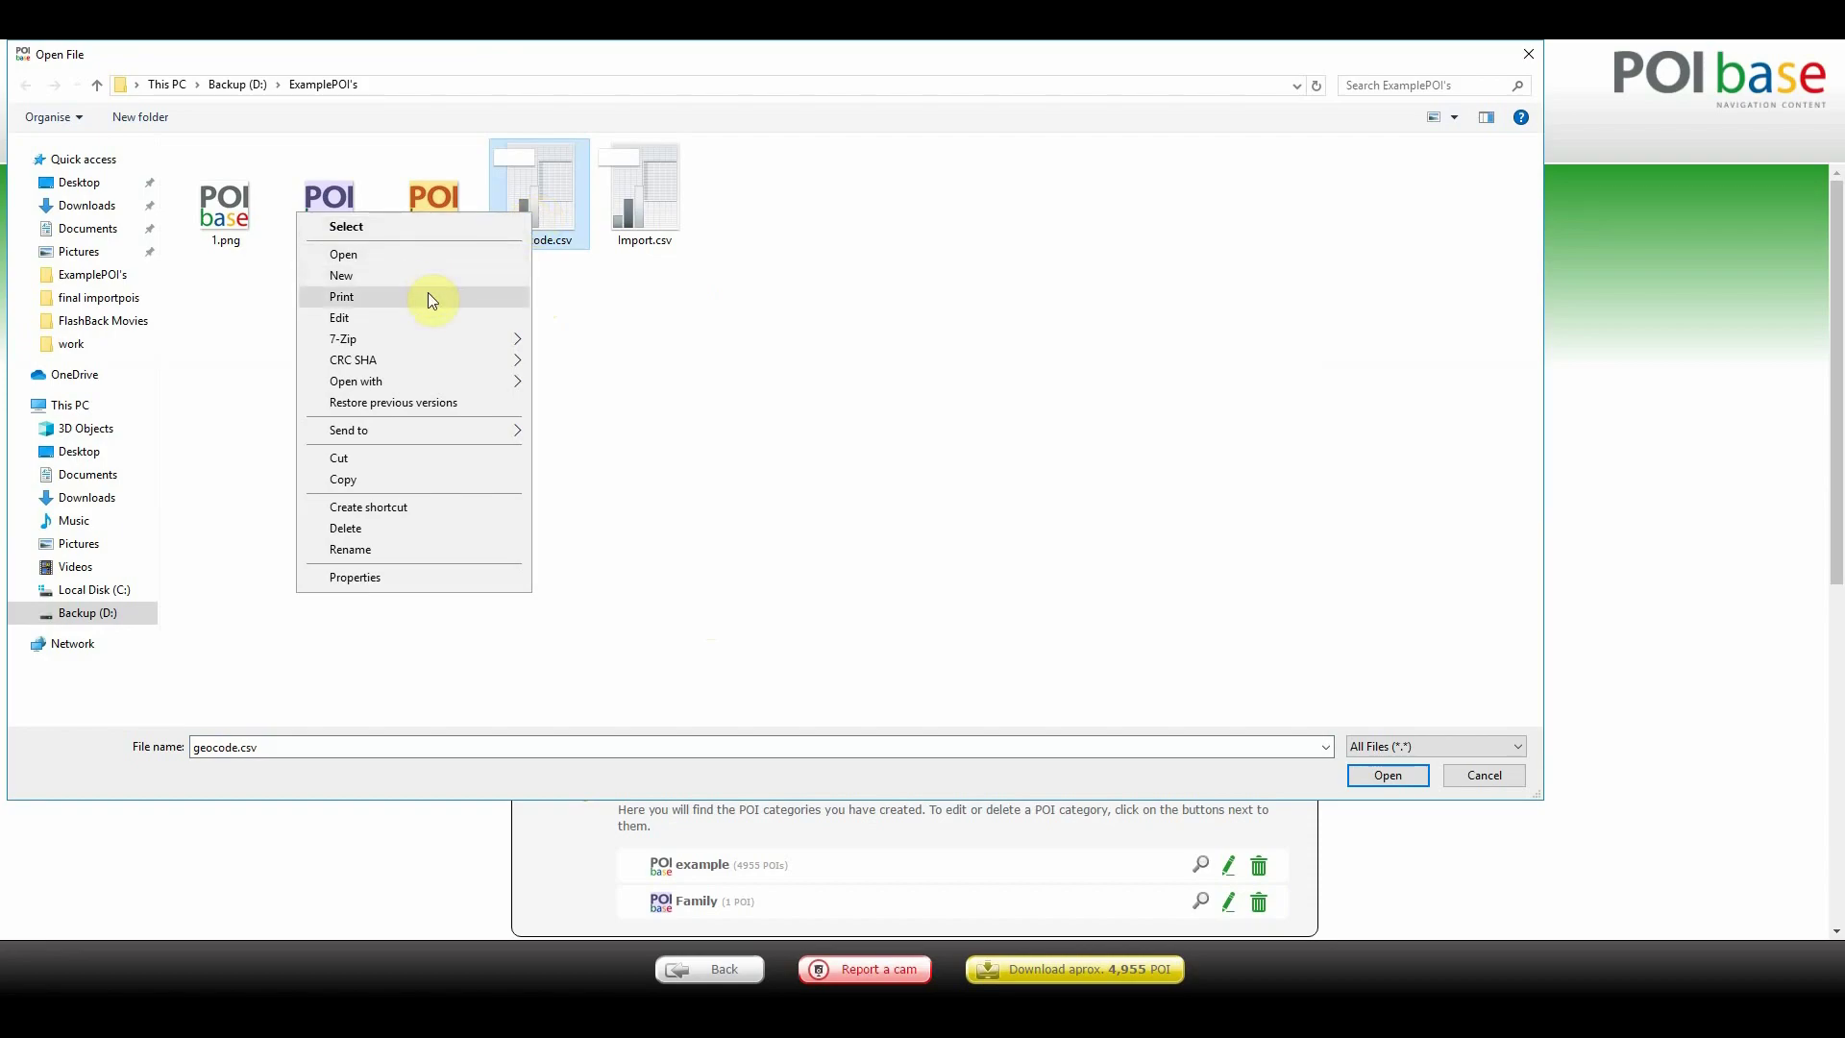
pyautogui.moveTo(419, 382)
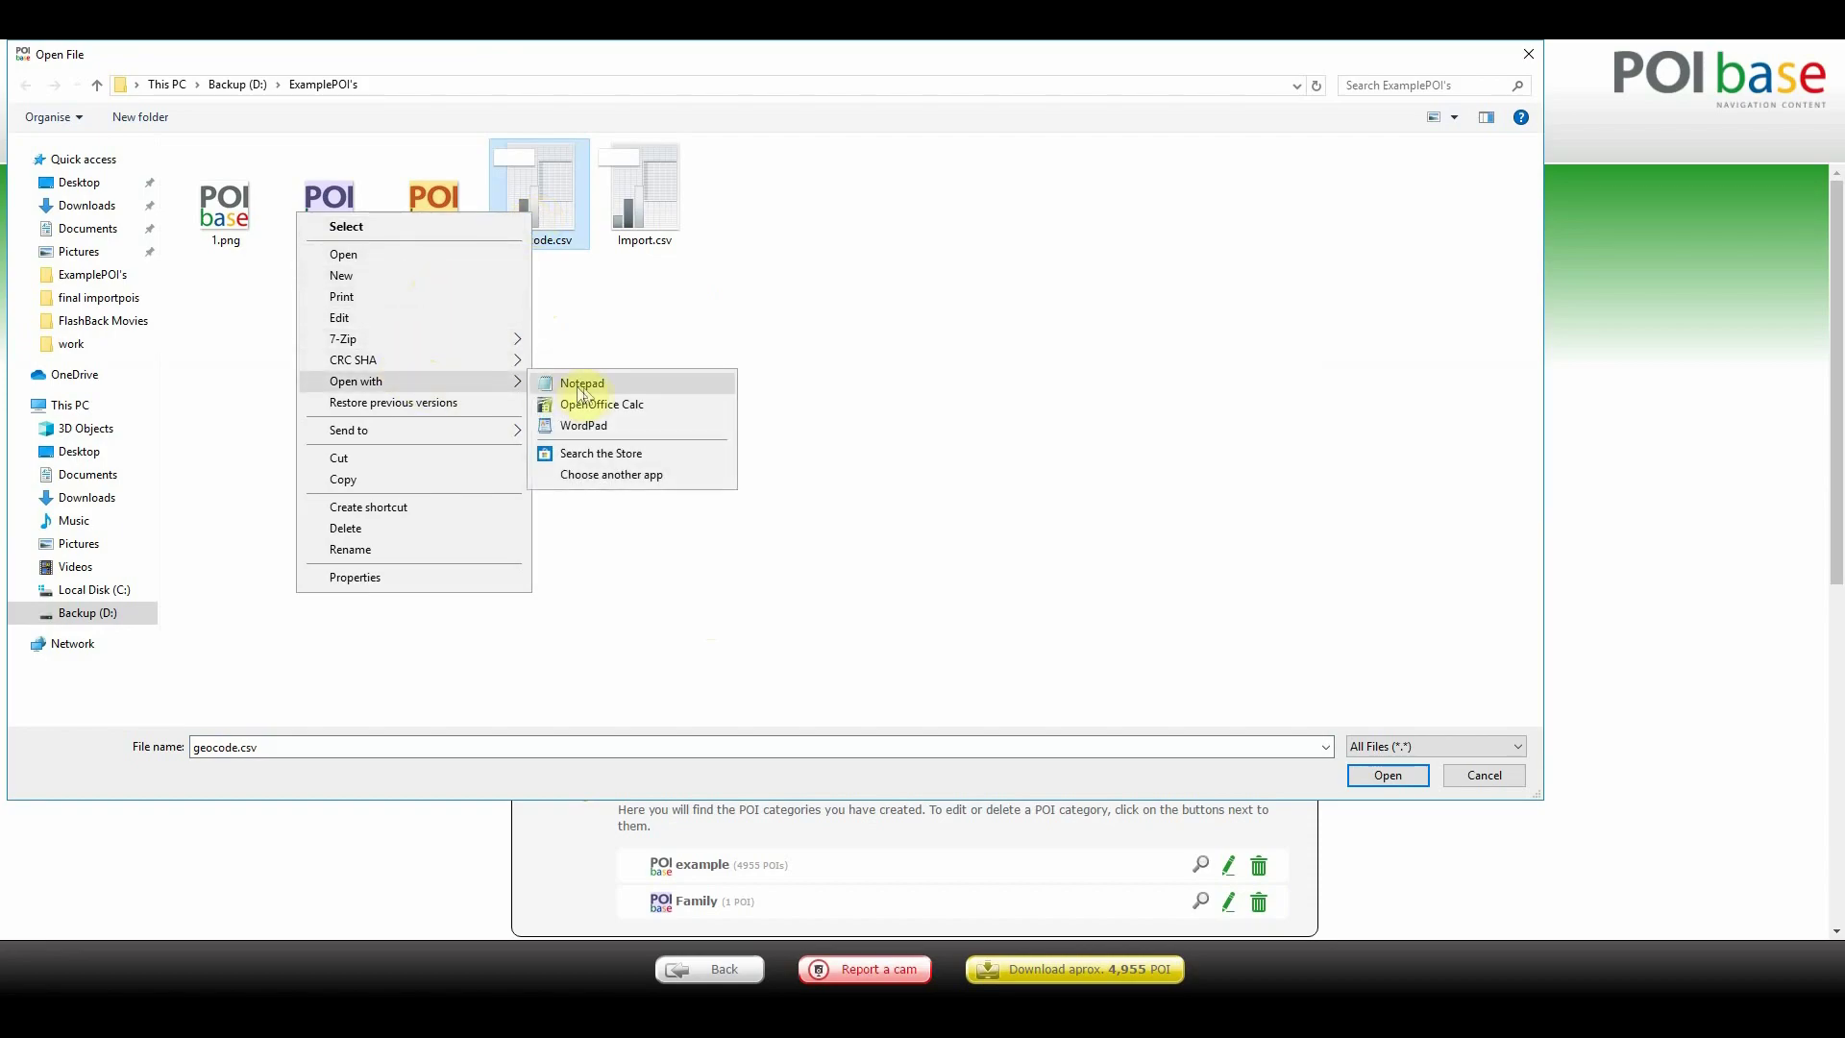
pyautogui.click(576, 382)
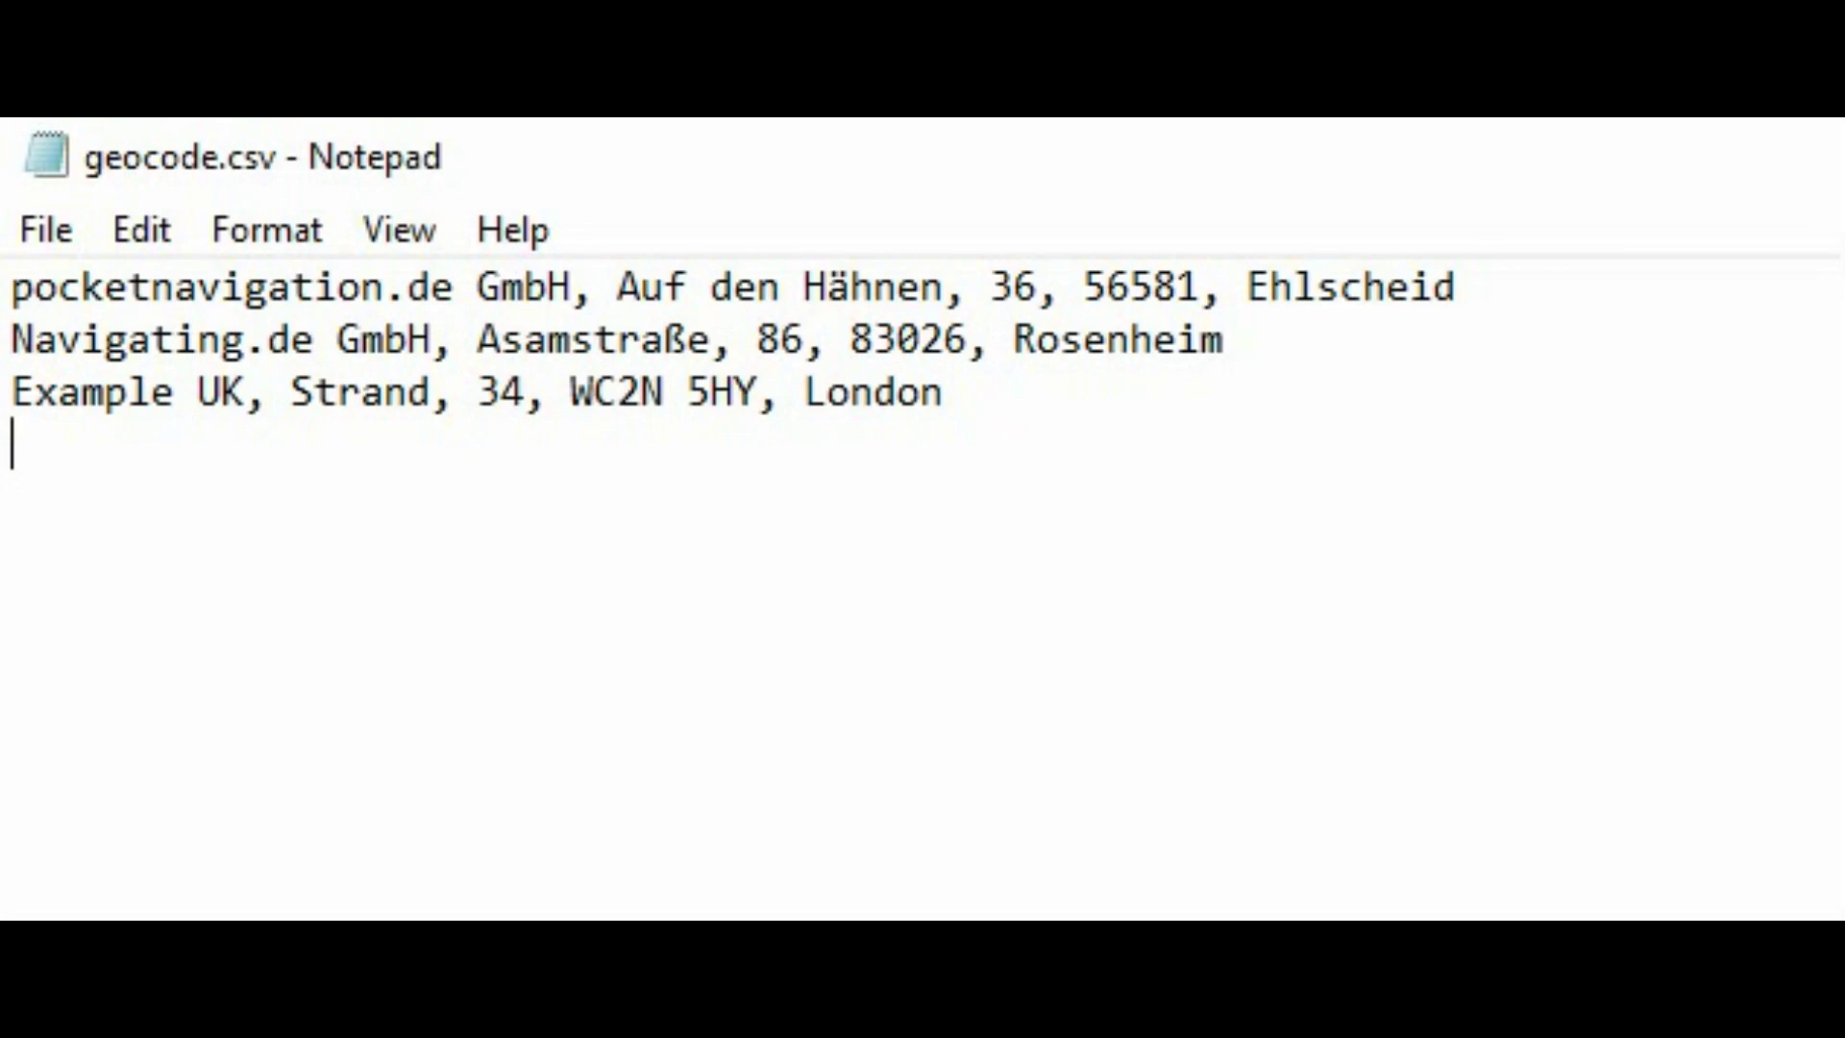
# Review geocode.csv's three address lines in Notepad, then return to the POI import page
pyautogui.hotkey('alt', 'Tab')
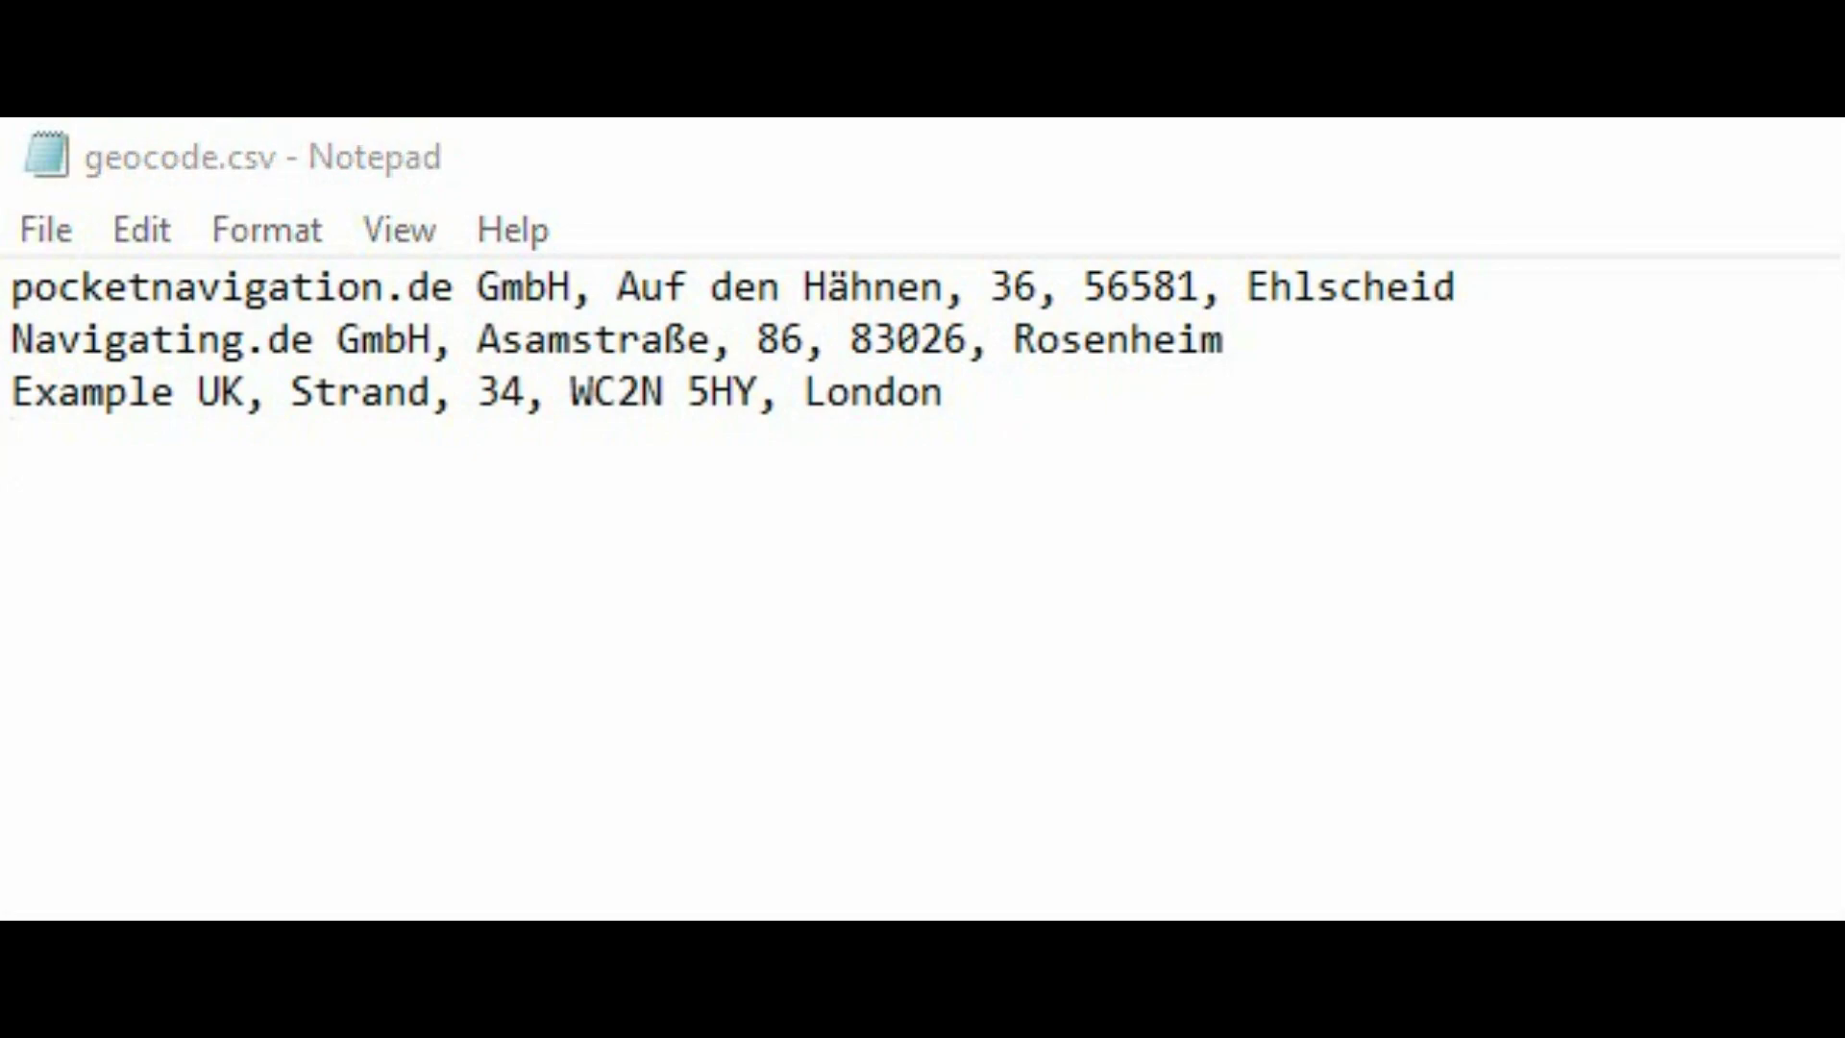
pyautogui.hotkey('alt', 'Tab')
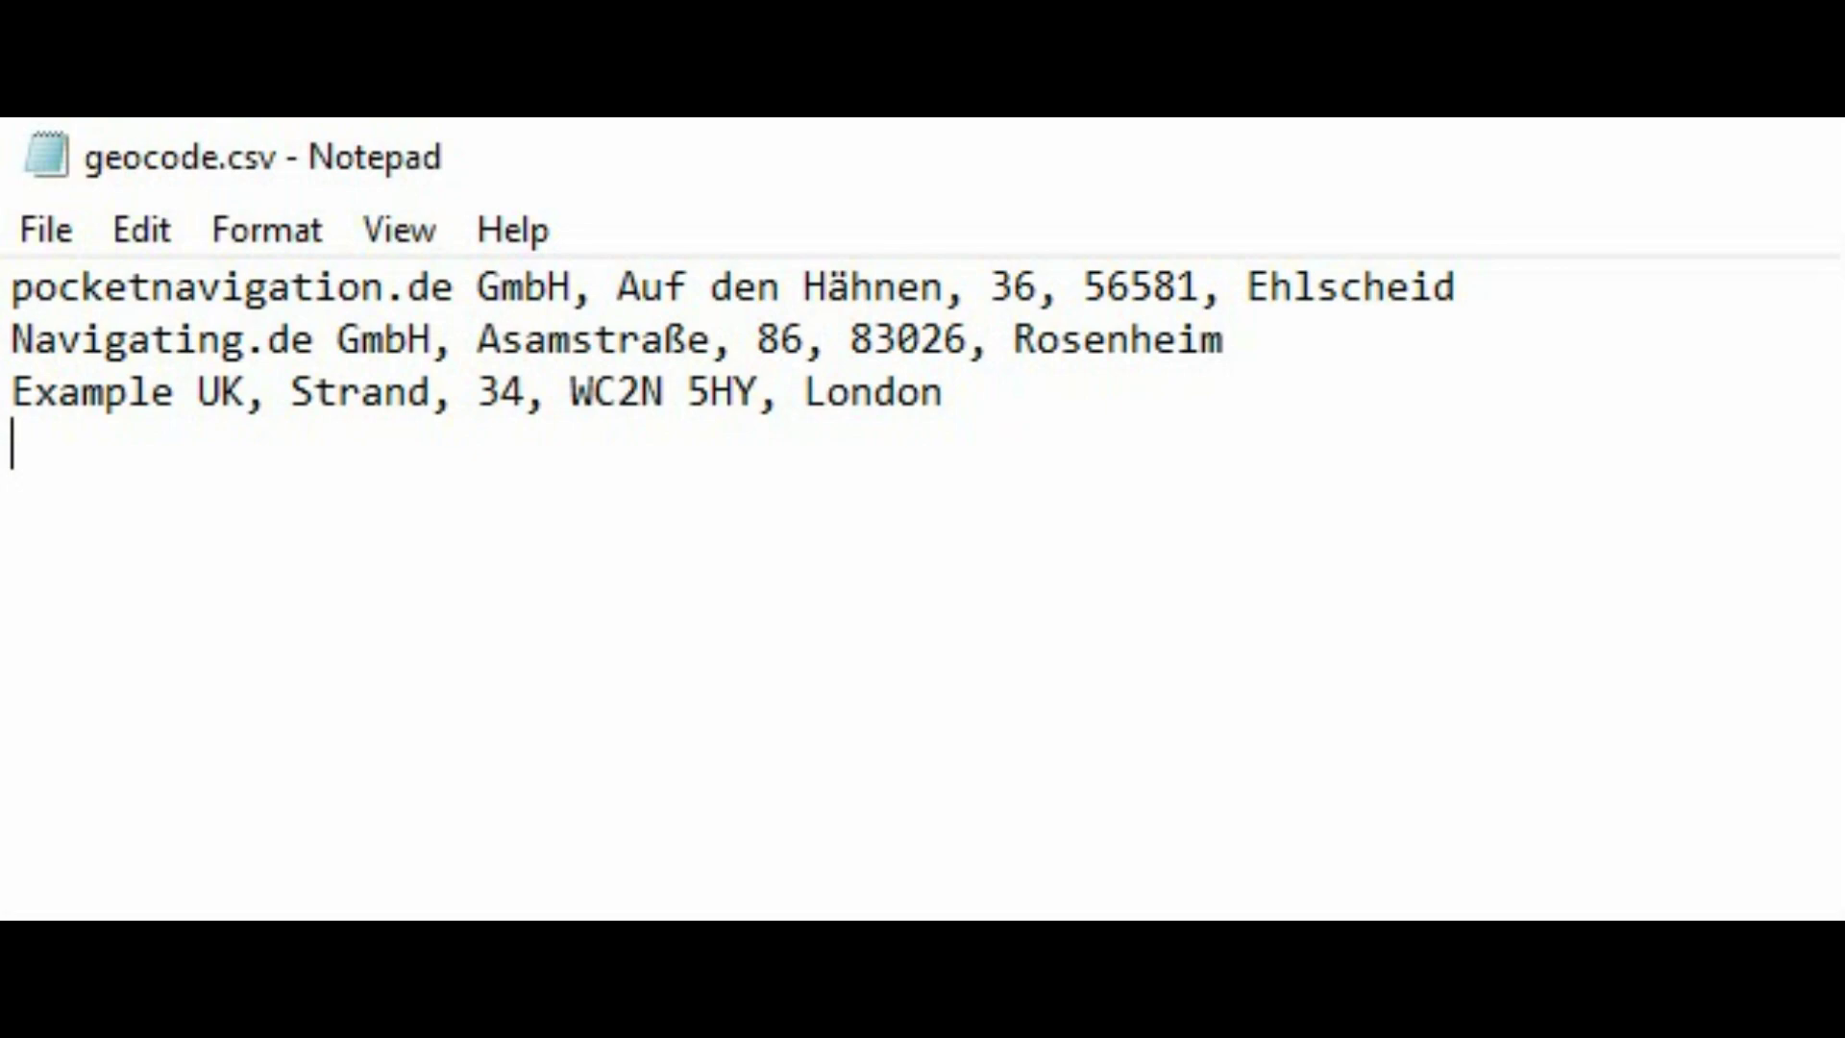
pyautogui.hotkey('alt', 'Tab')
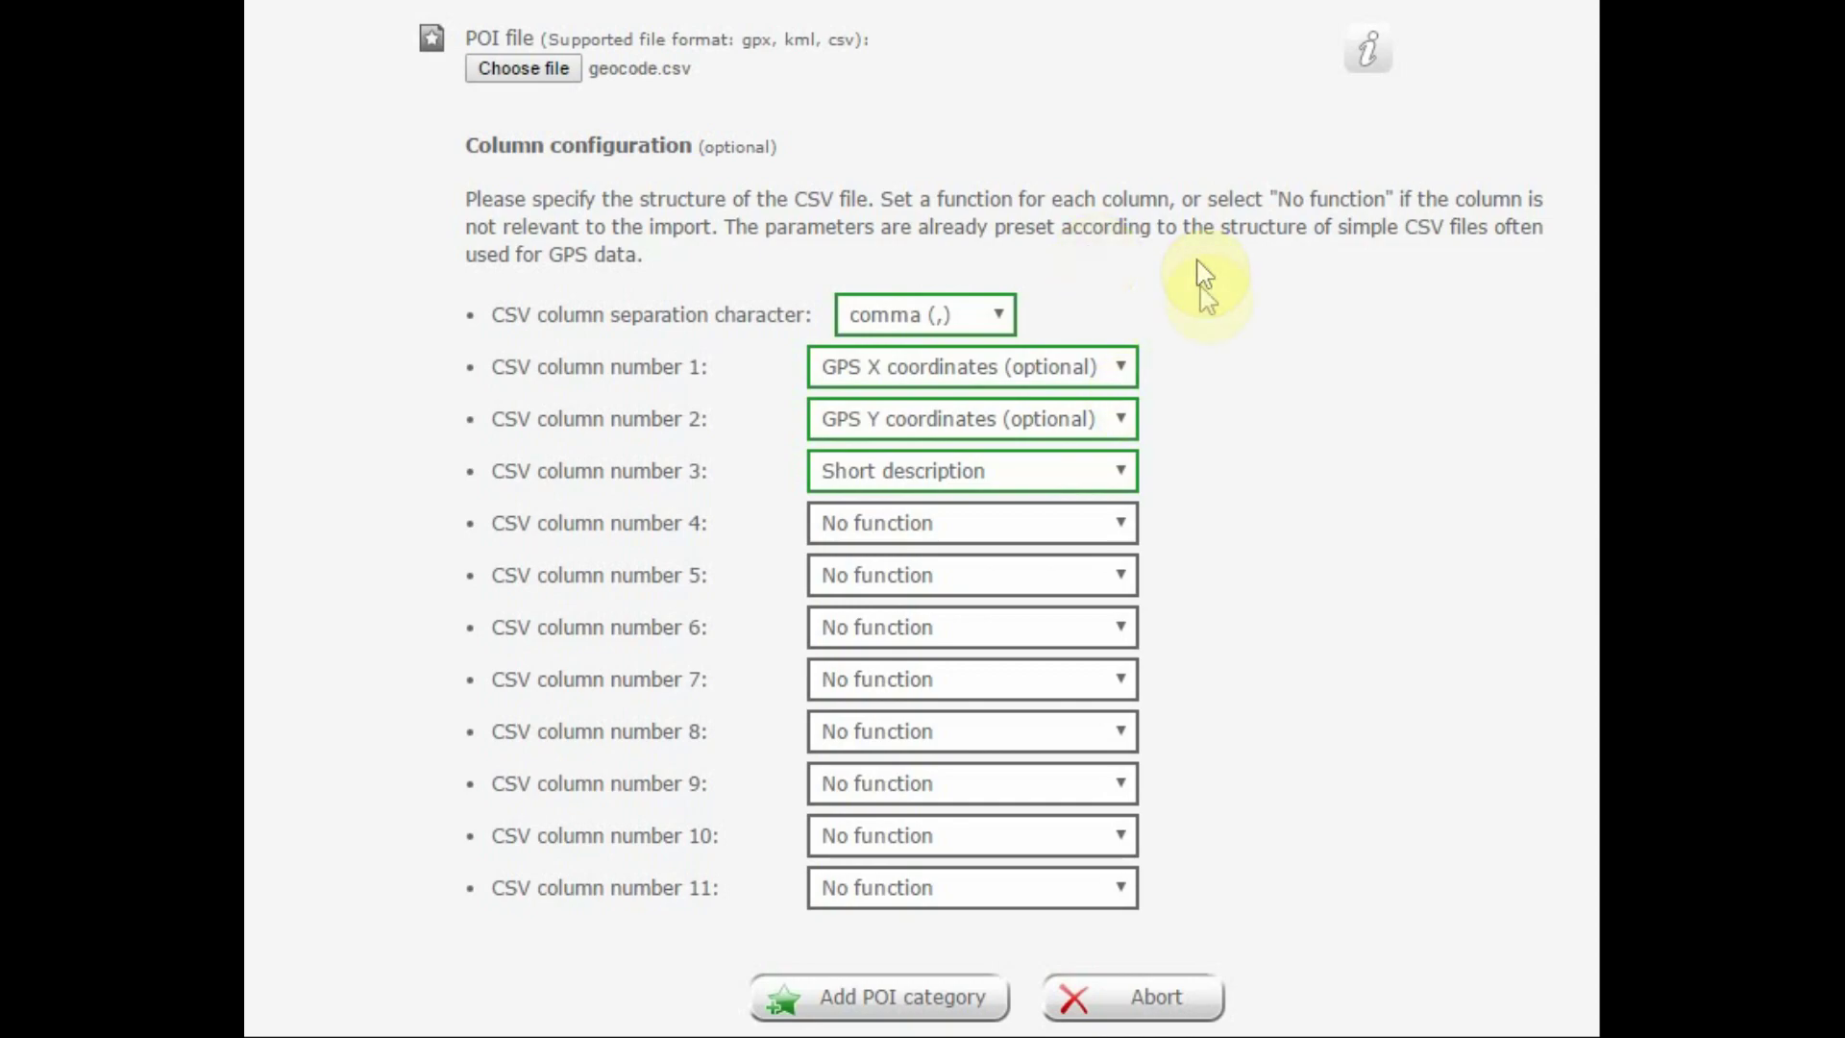
# Map CSV columns 1–5 to Short description, Street, House number, Postcode and Town/City, and set column 6
pyautogui.click(1120, 367)
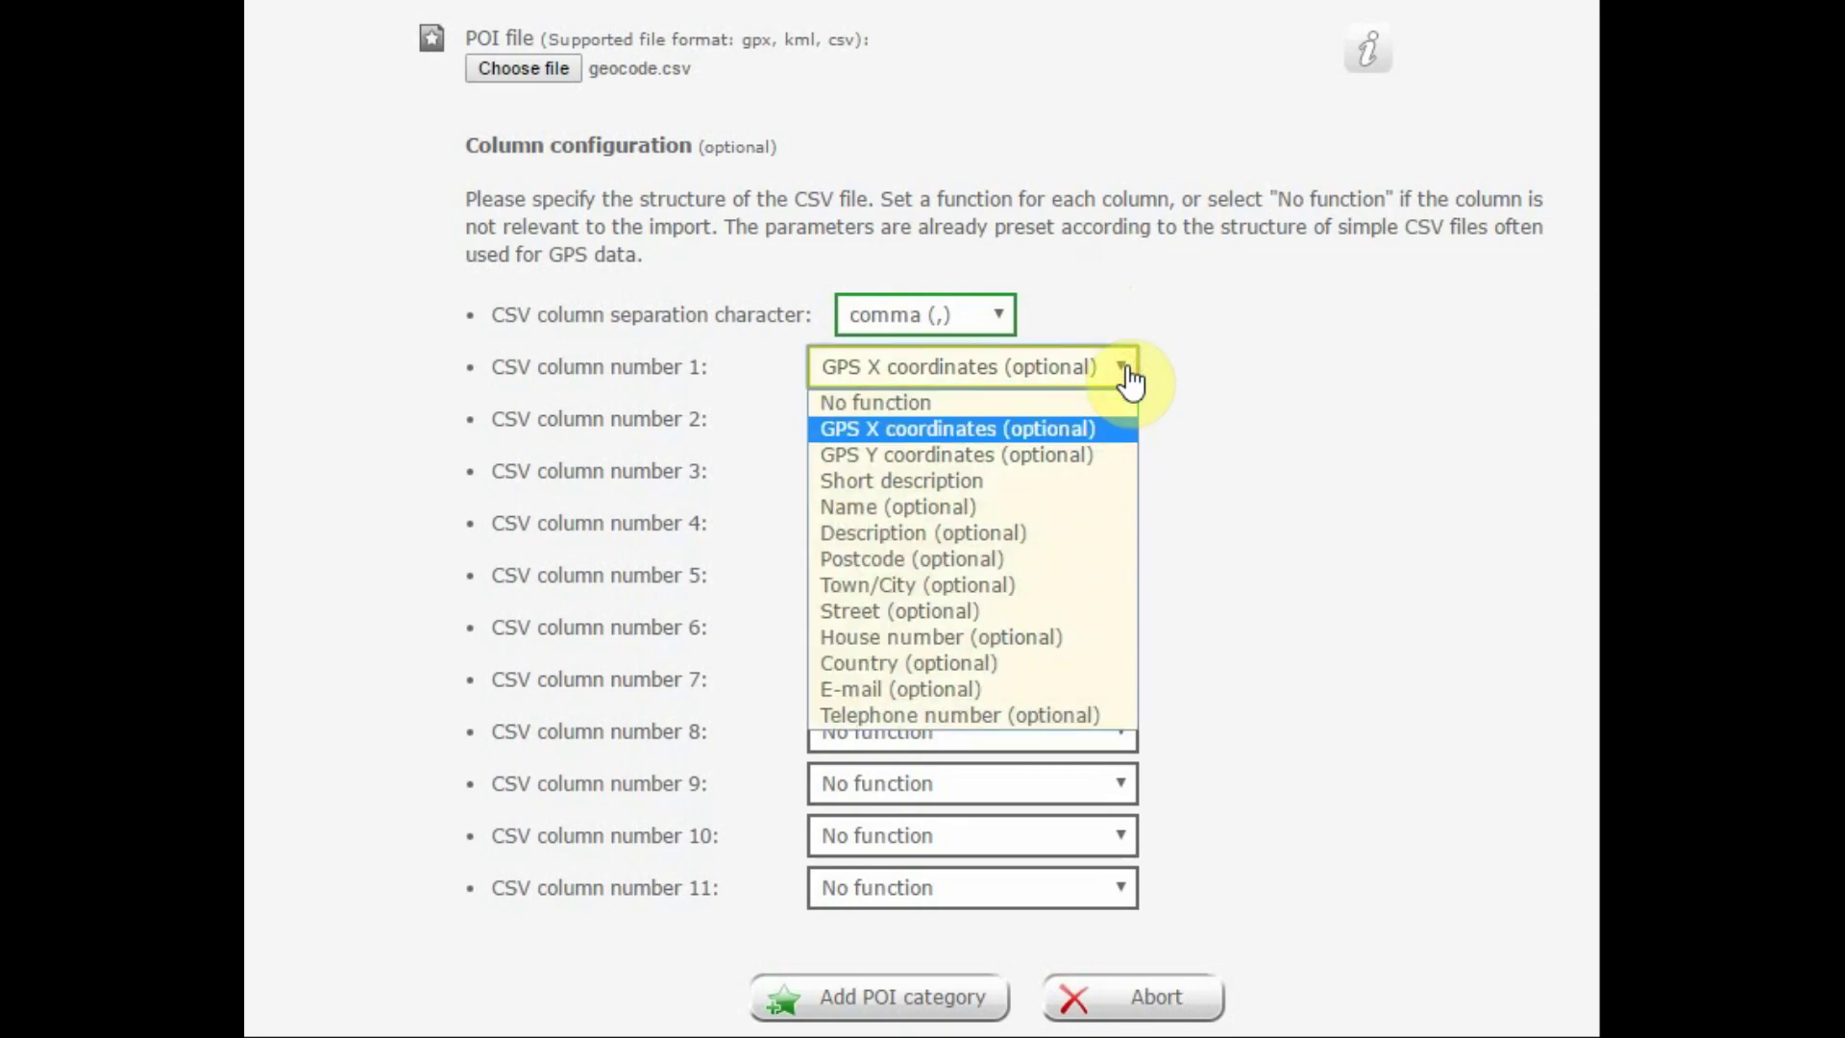
pyautogui.click(1088, 481)
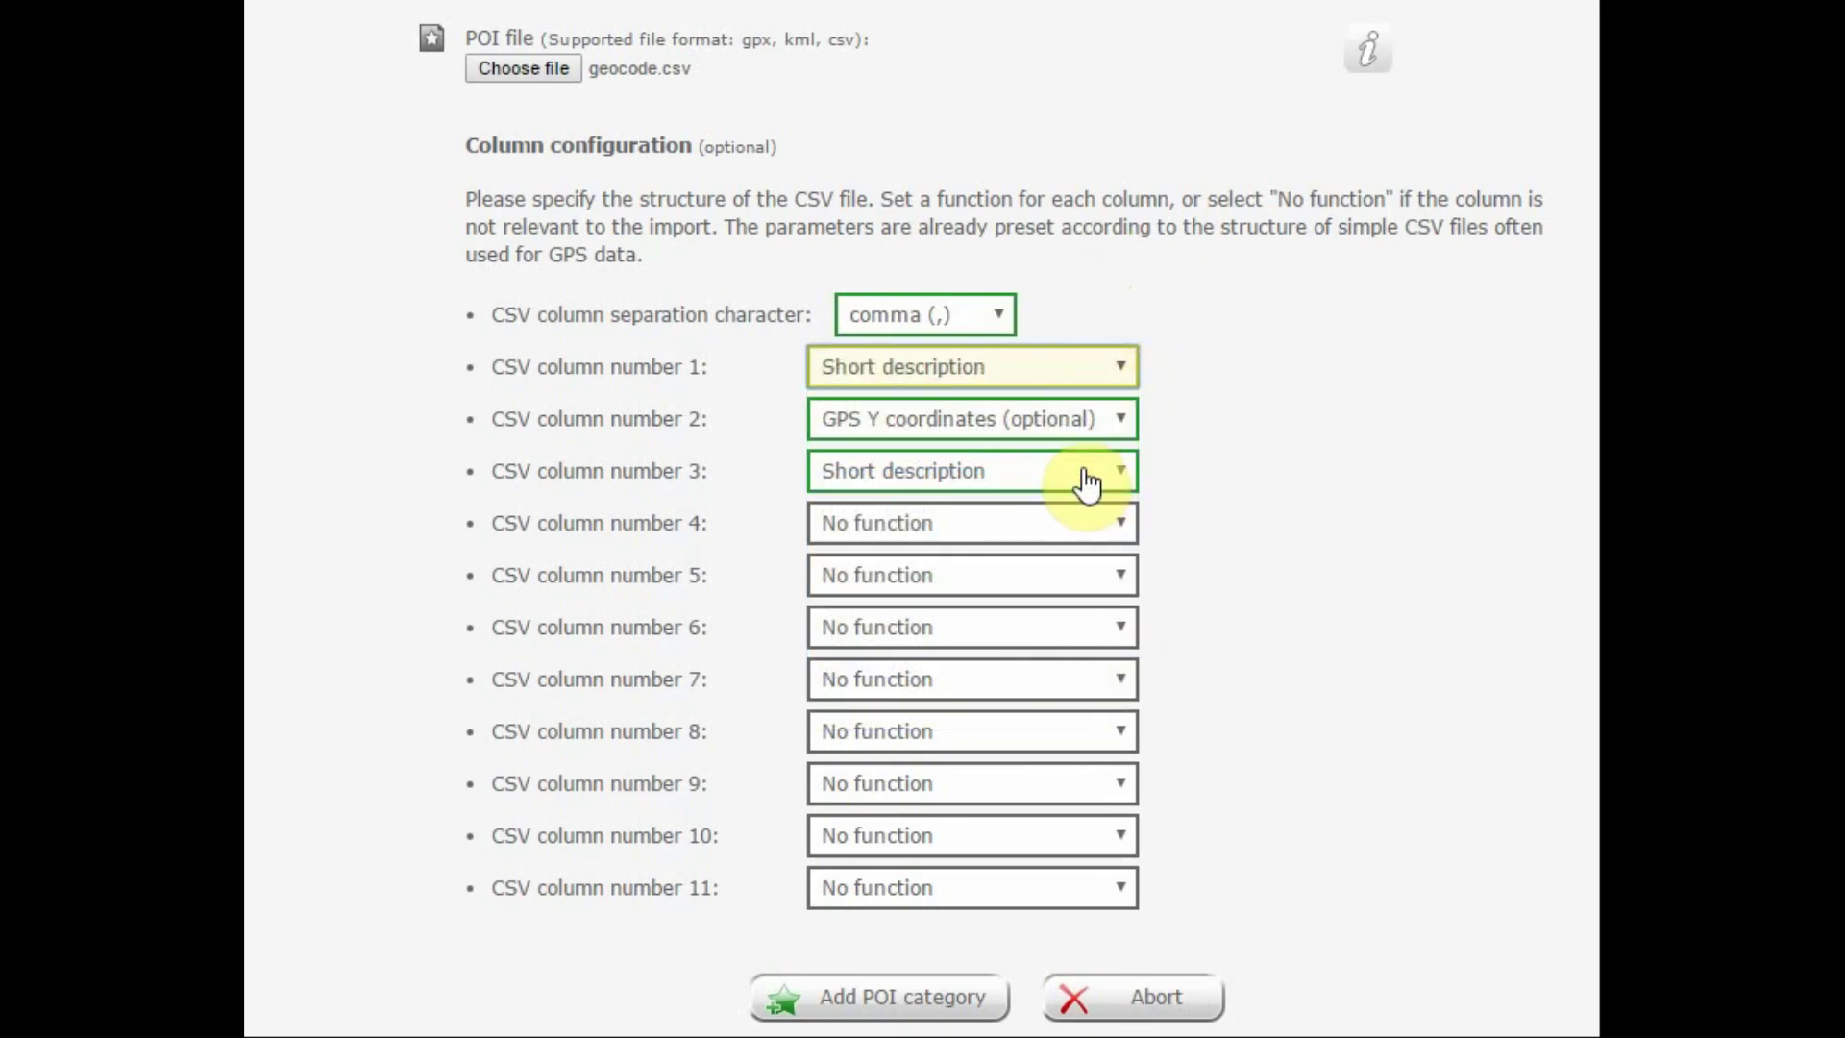
pyautogui.click(1120, 419)
pyautogui.click(1019, 663)
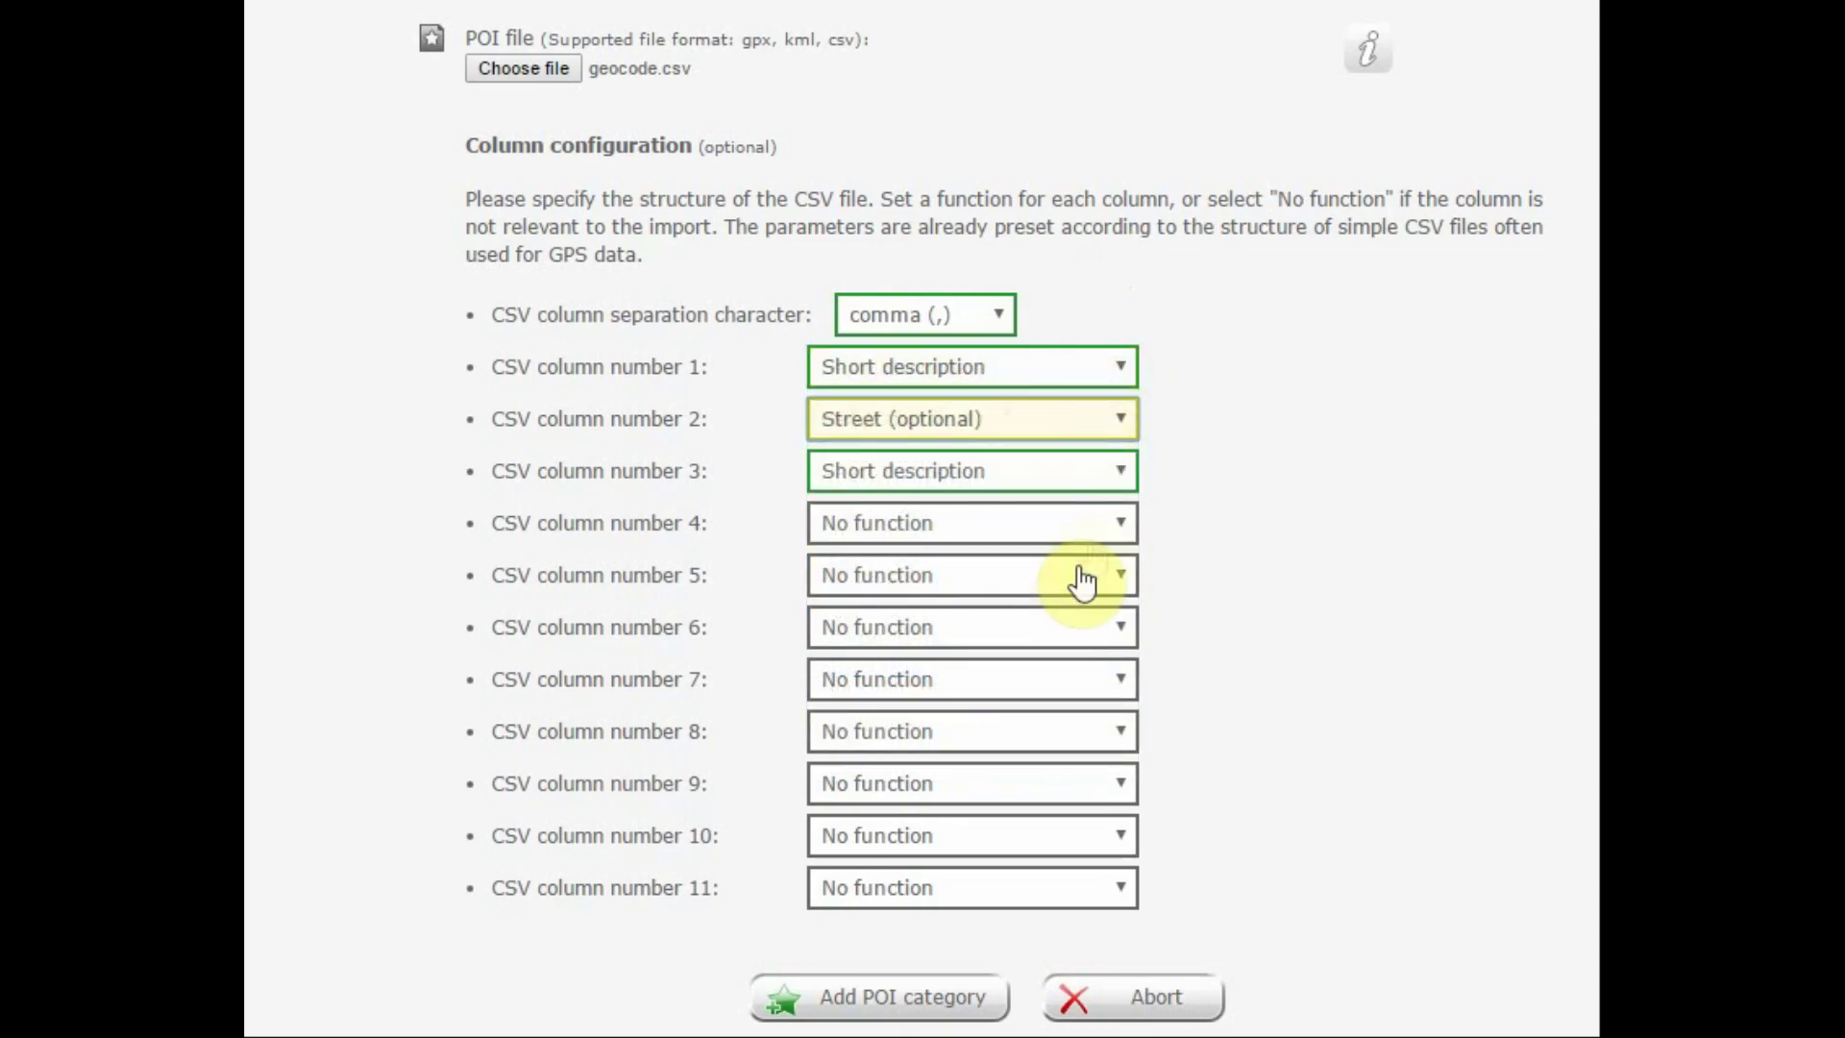
pyautogui.click(1130, 488)
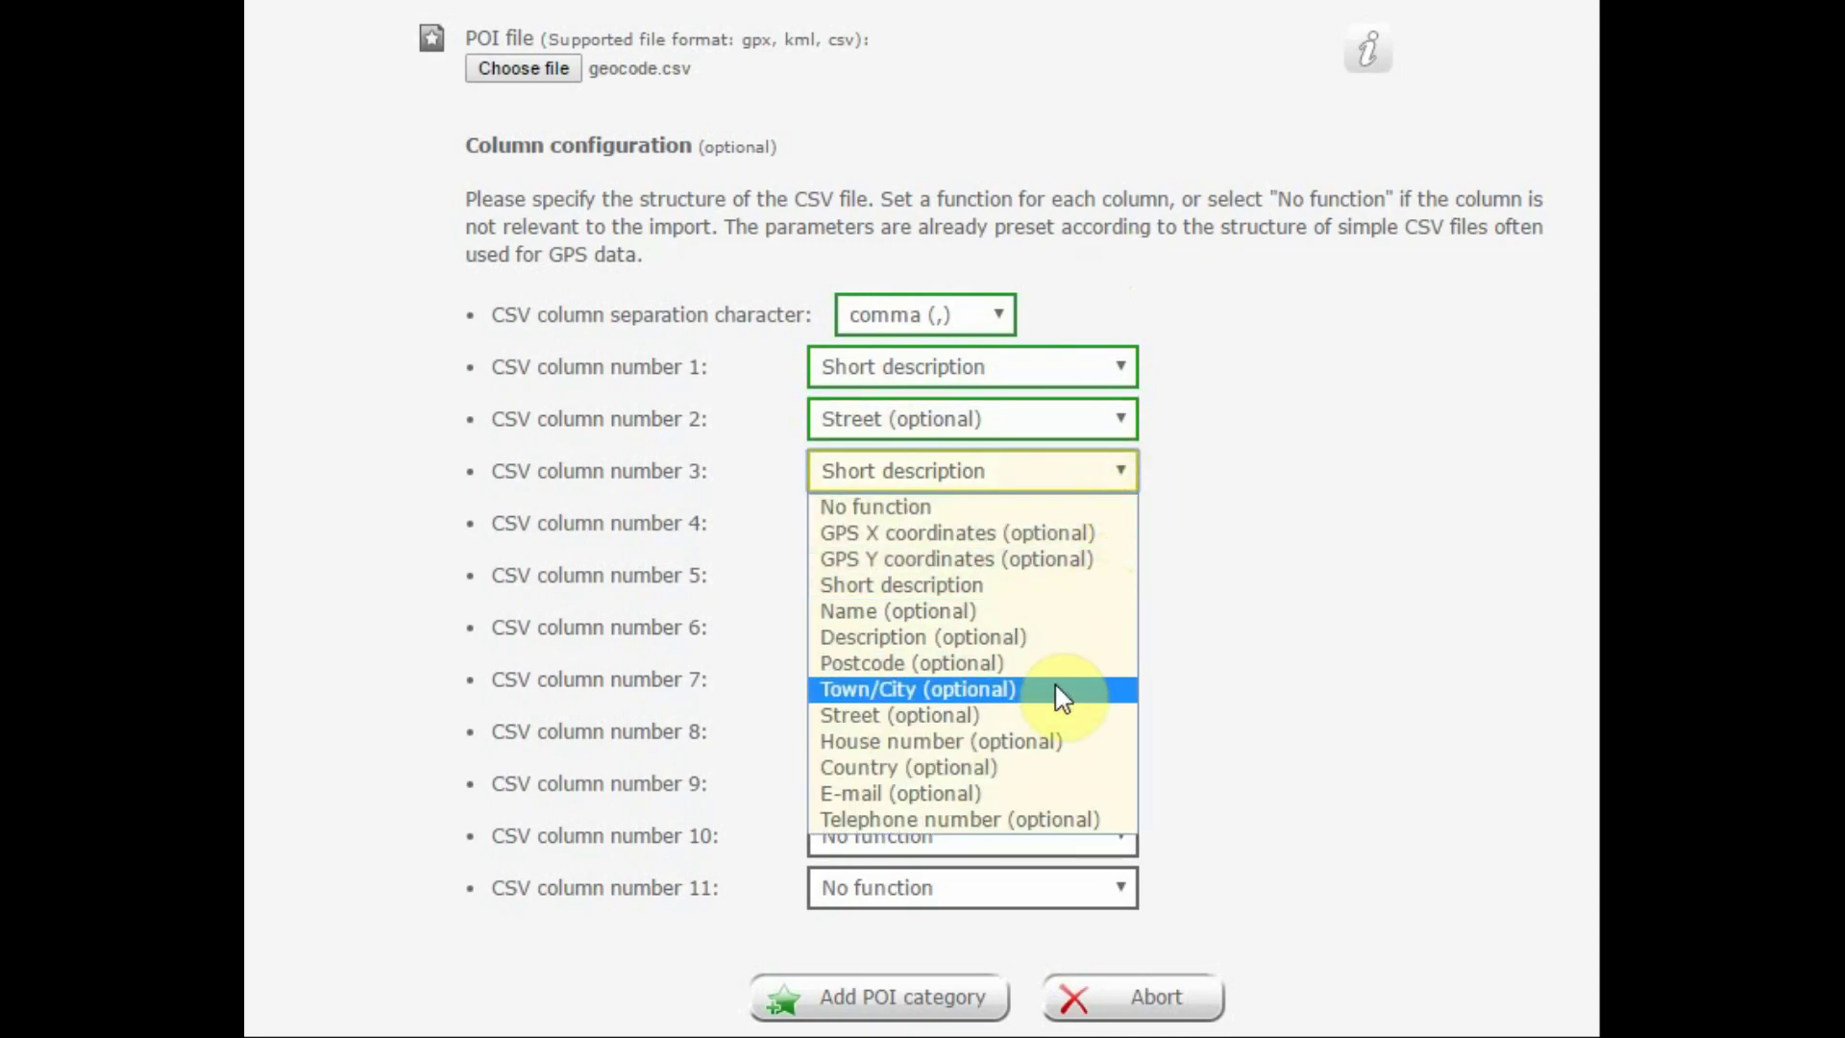
pyautogui.click(1047, 742)
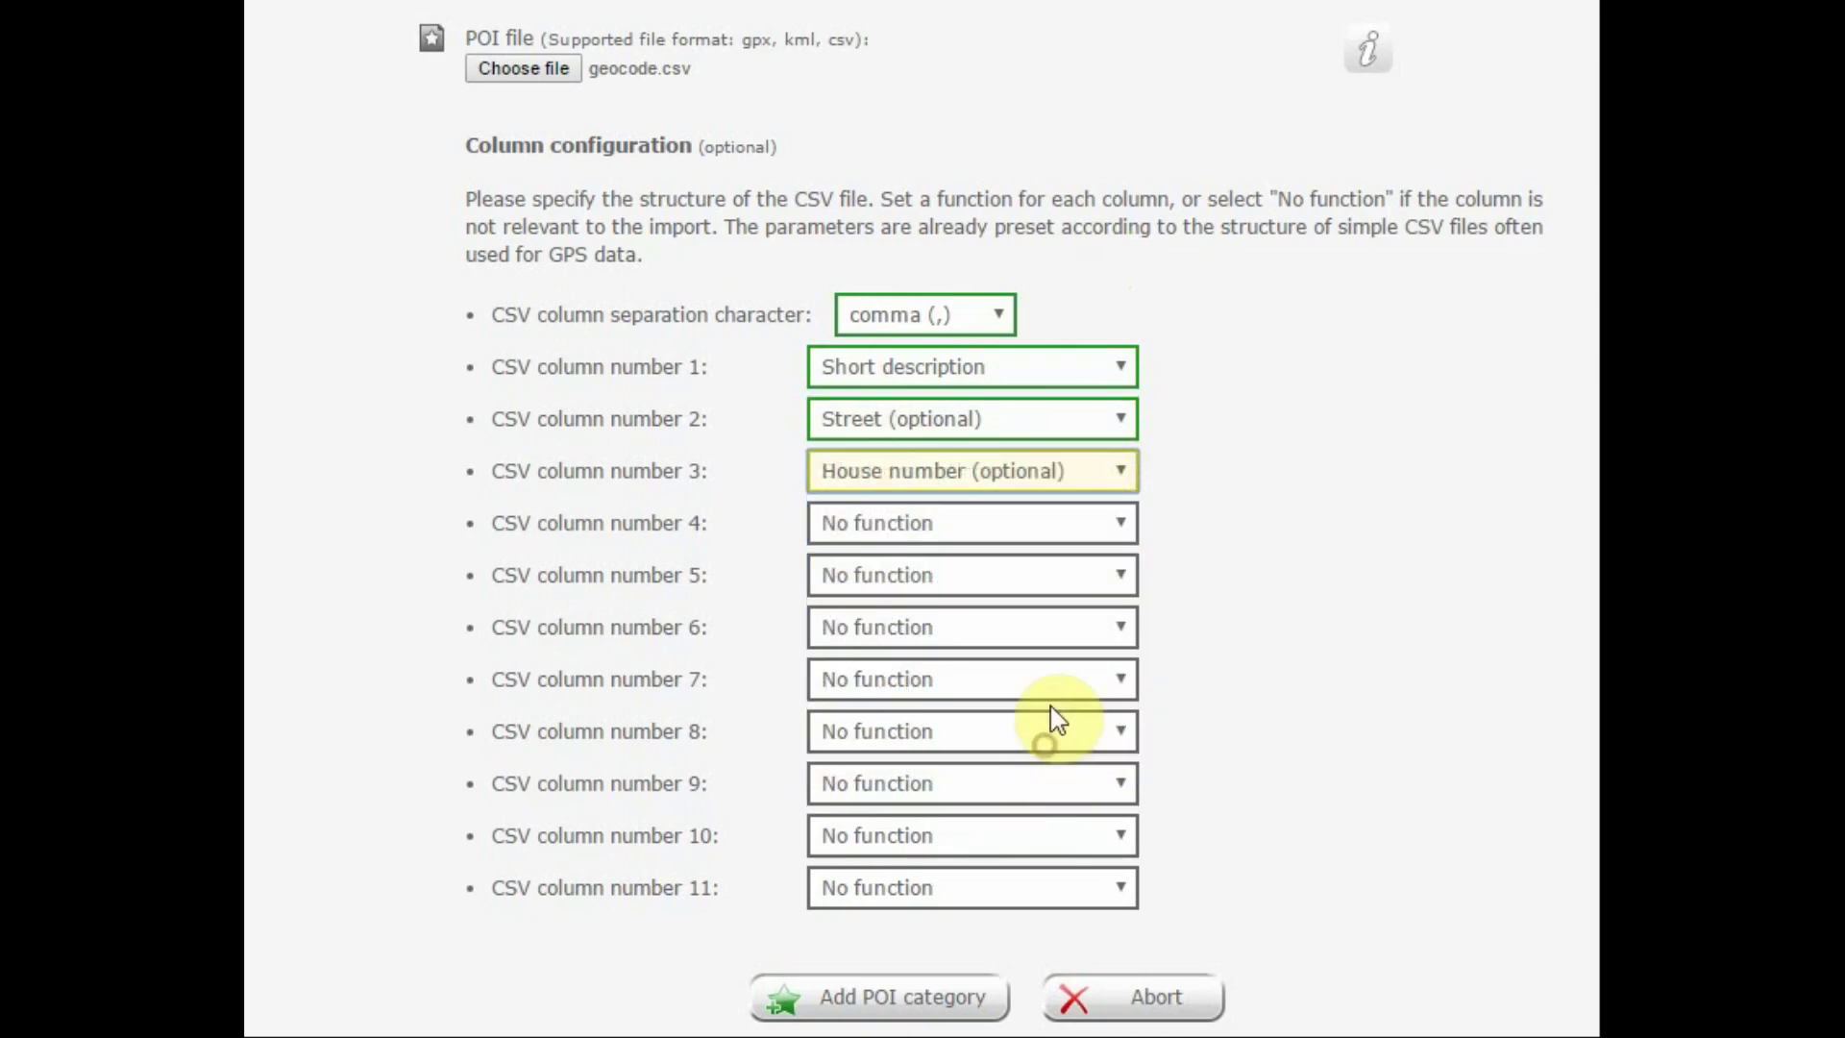
pyautogui.click(1116, 534)
pyautogui.click(972, 718)
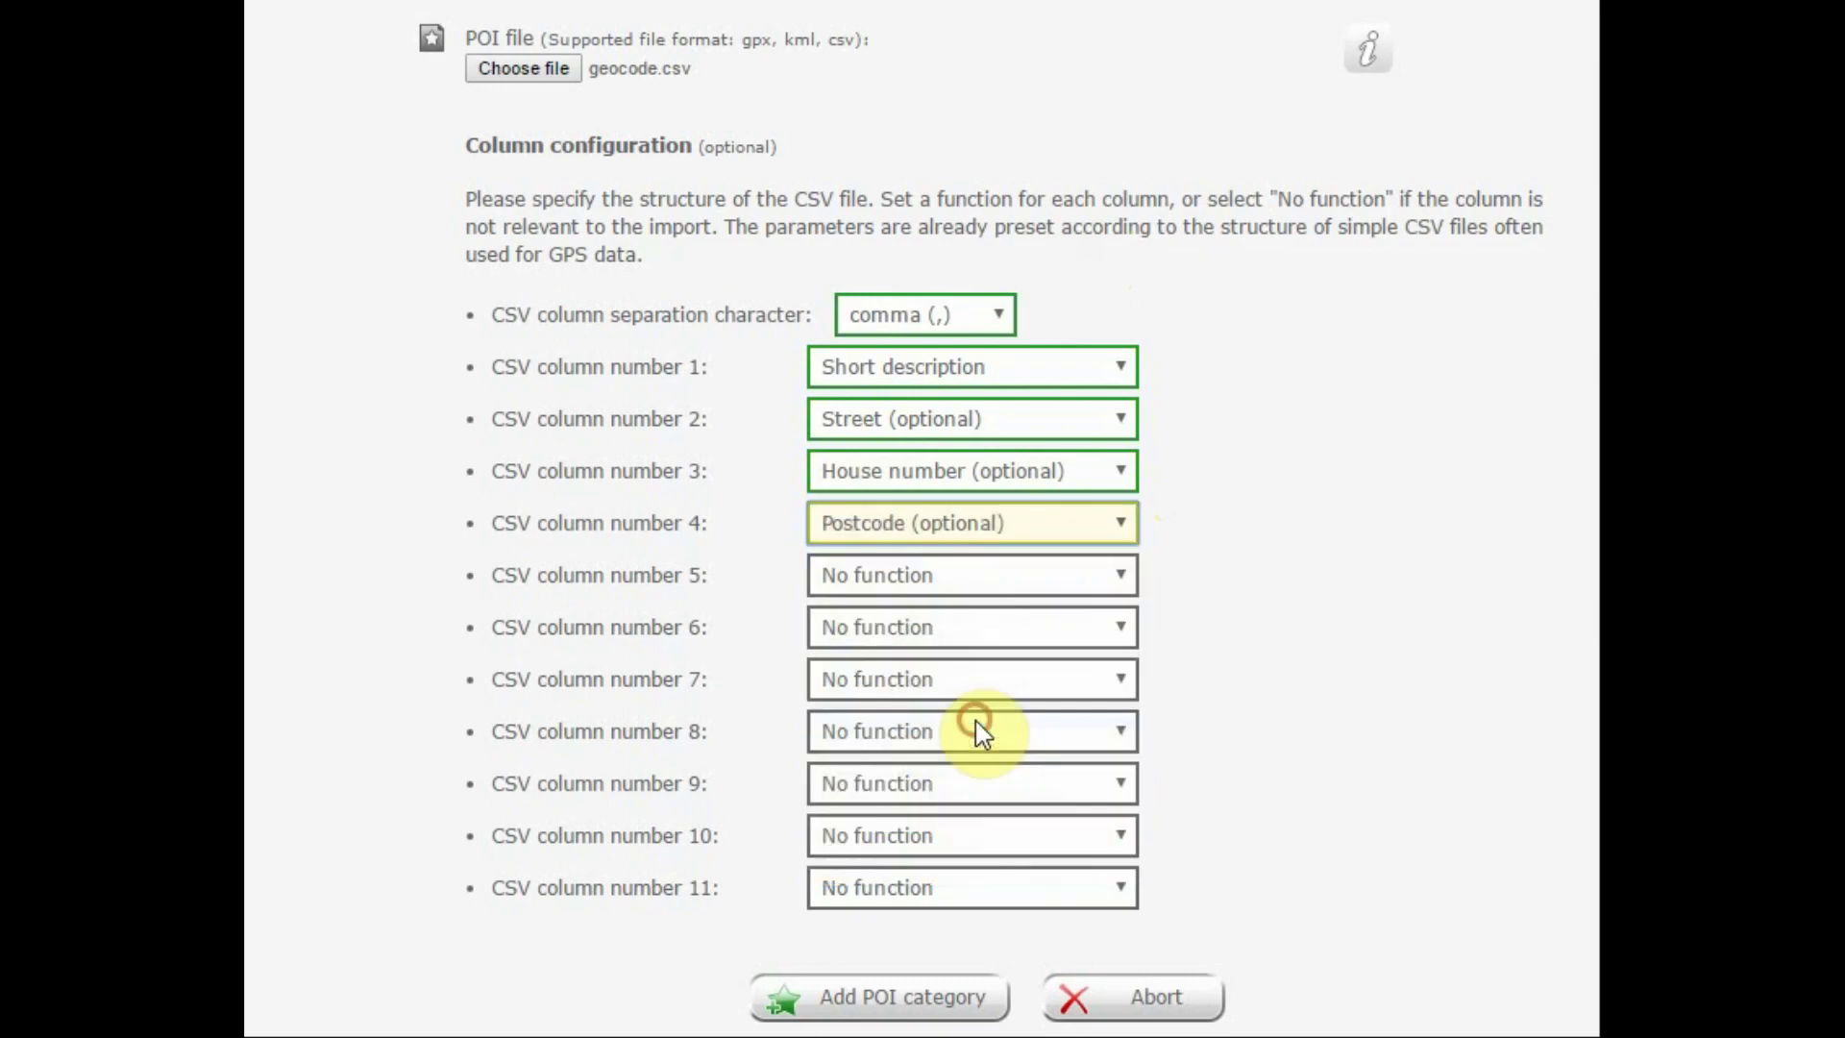
pyautogui.click(1131, 584)
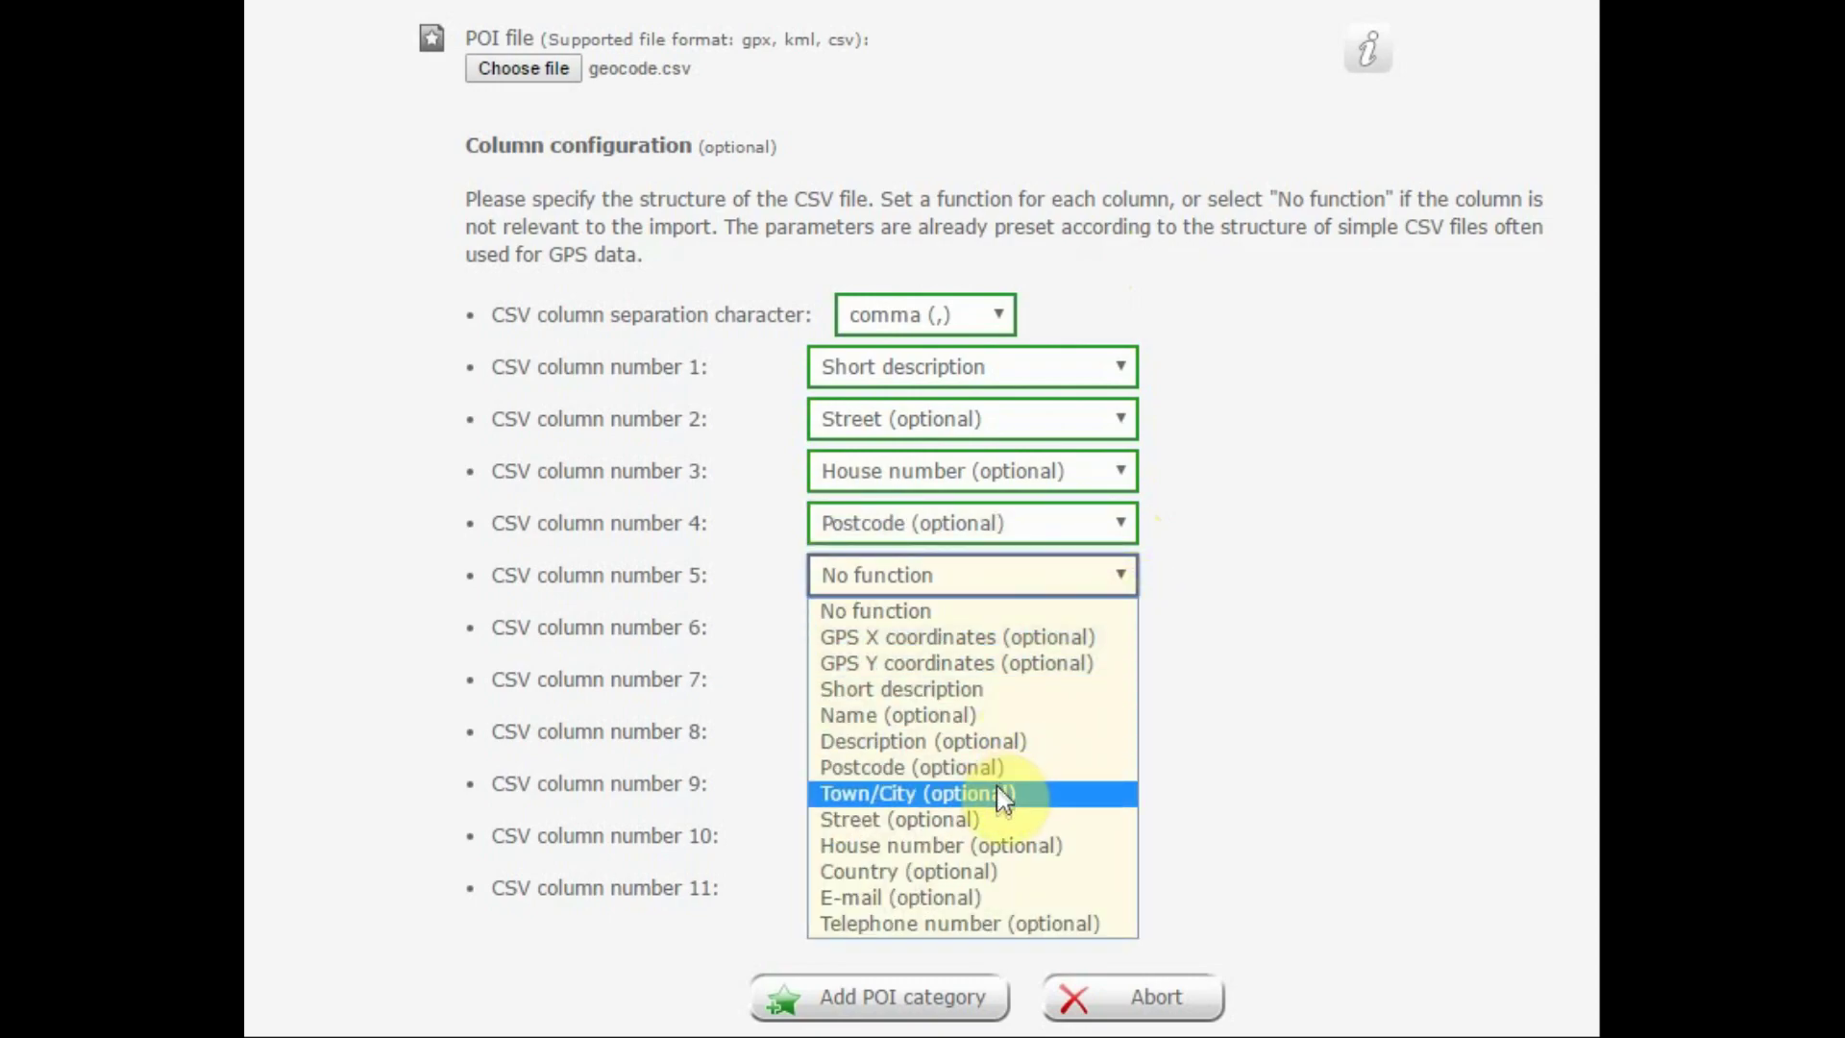
pyautogui.click(1004, 793)
pyautogui.click(1132, 634)
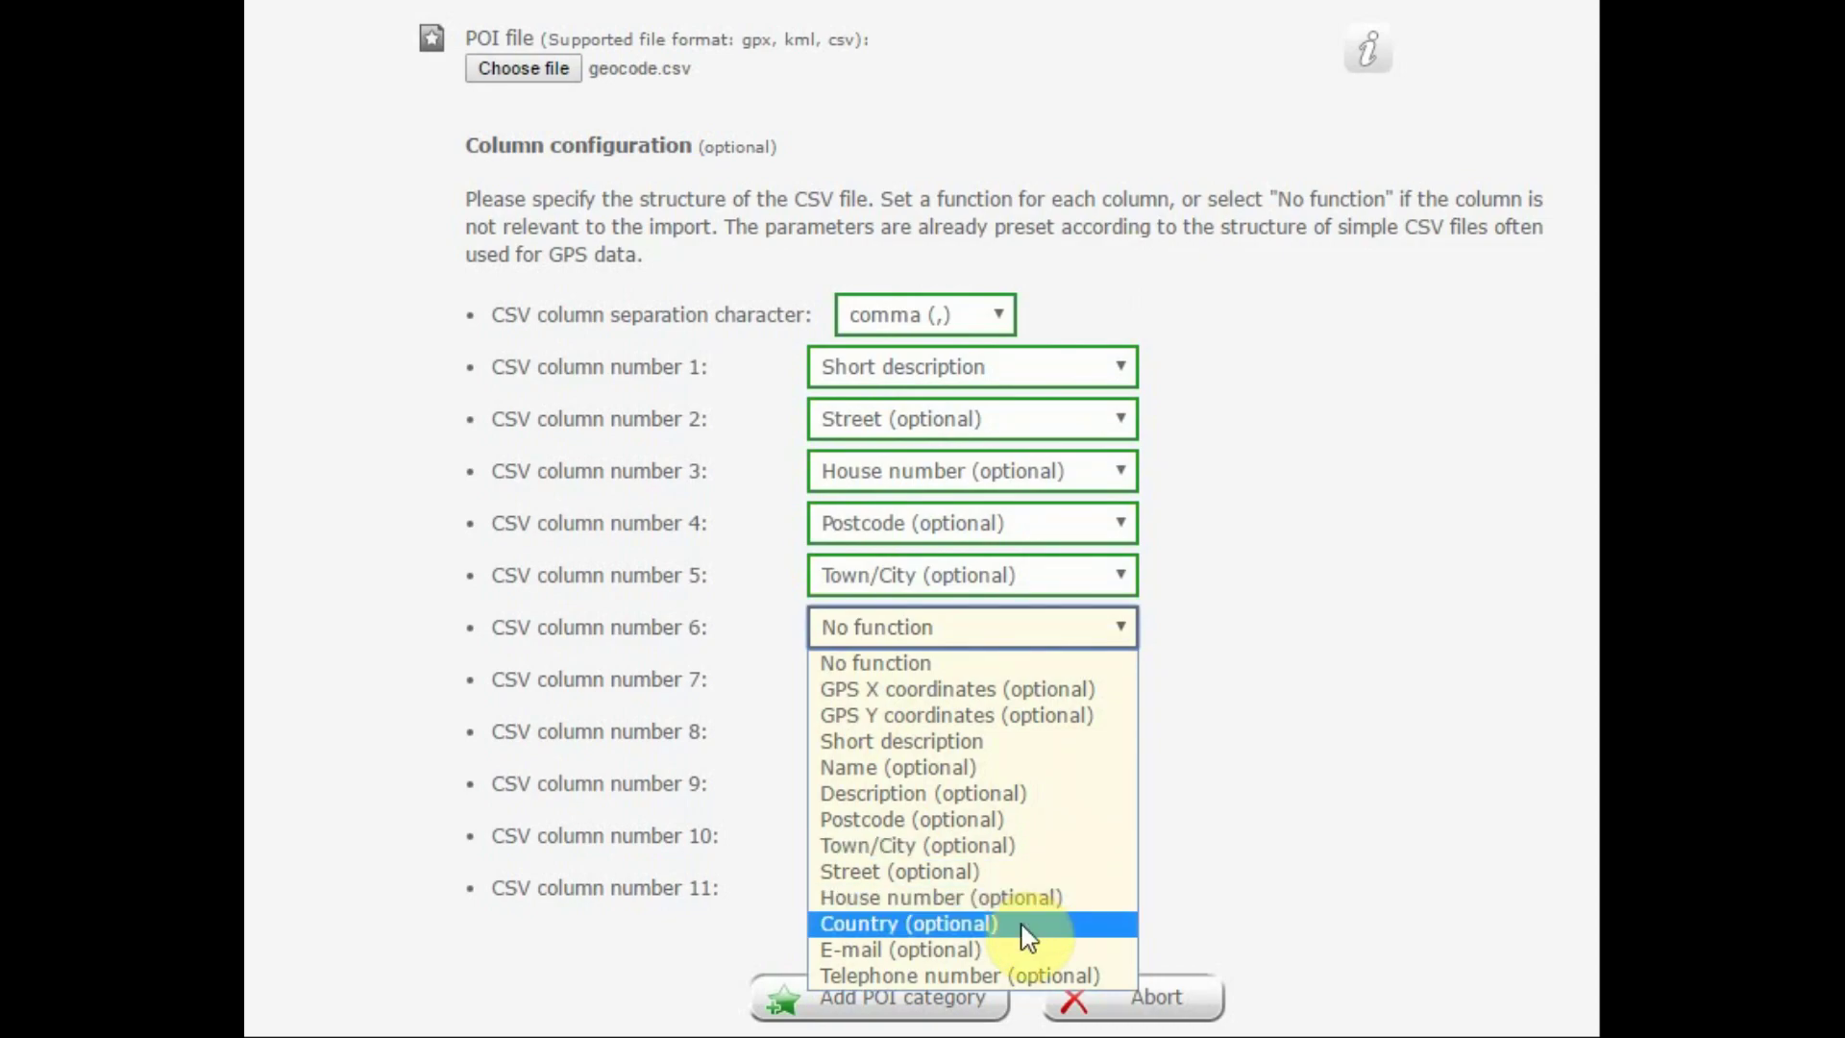
pyautogui.click(912, 626)
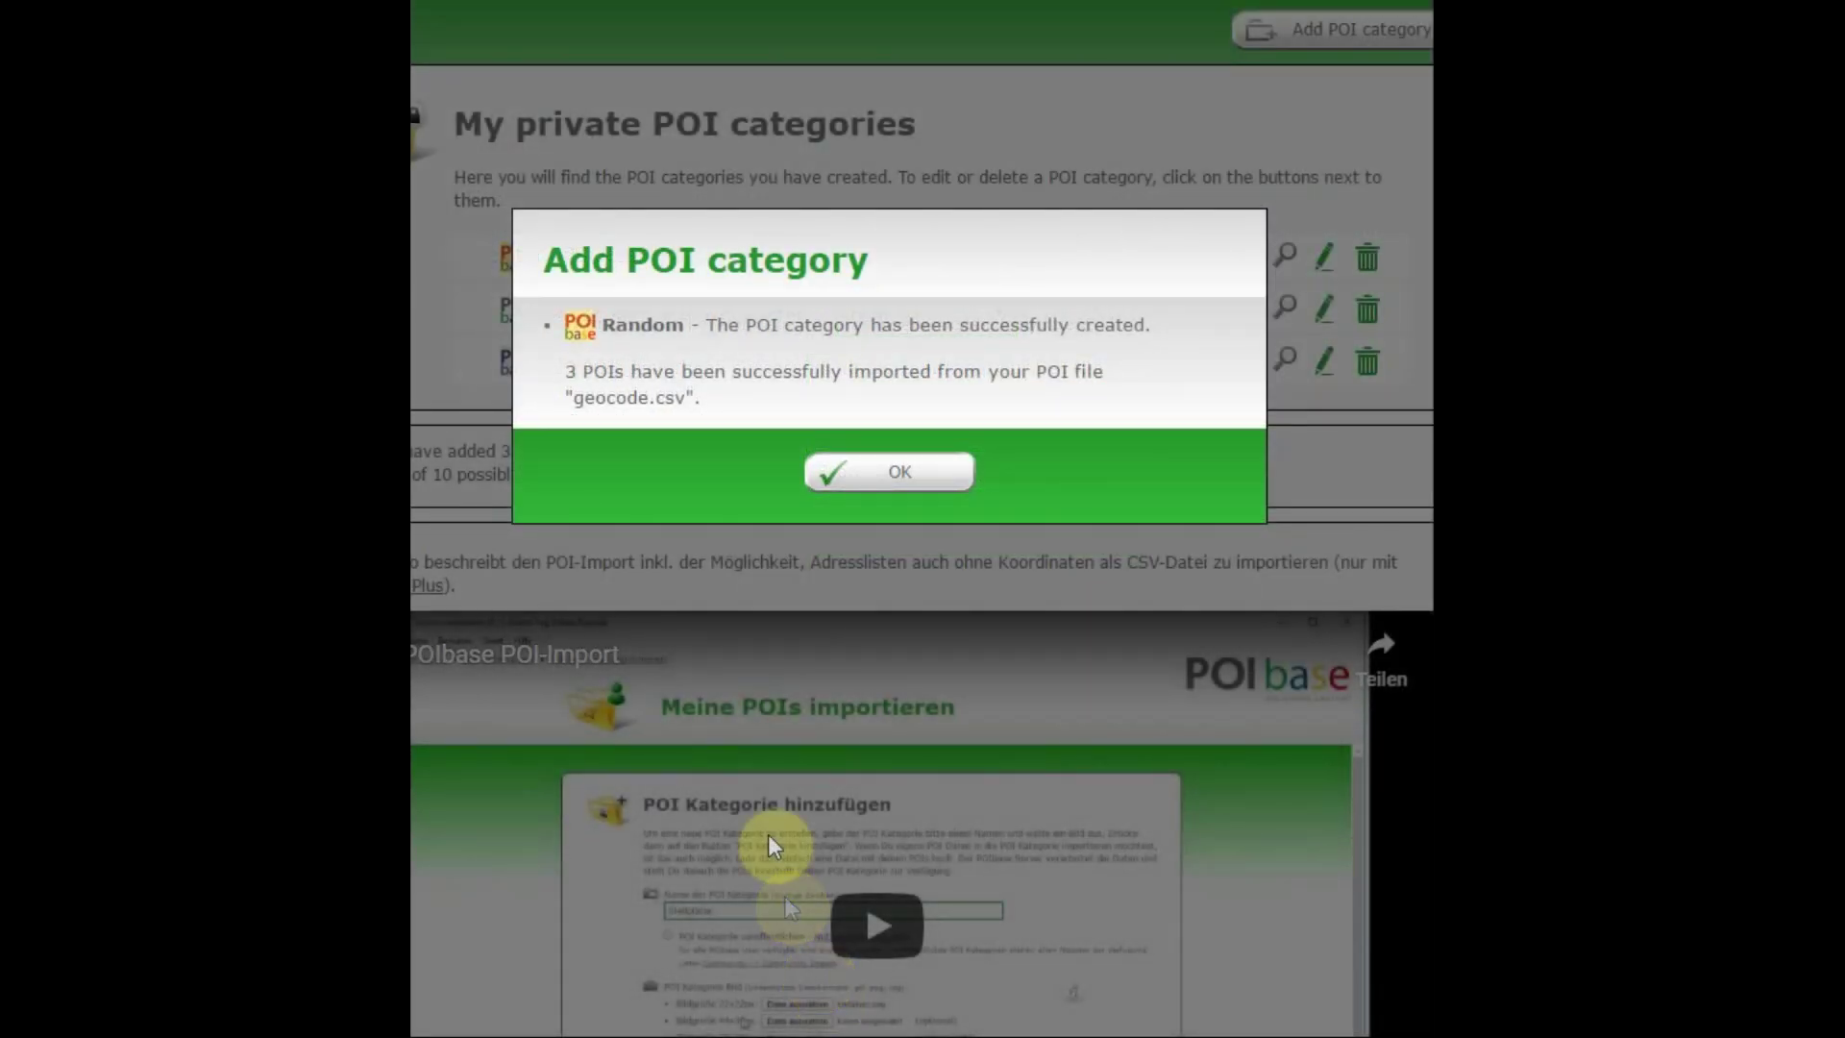
# Dismiss the category-created confirmation and view the Random category's POIs on the map
pyautogui.click(882, 481)
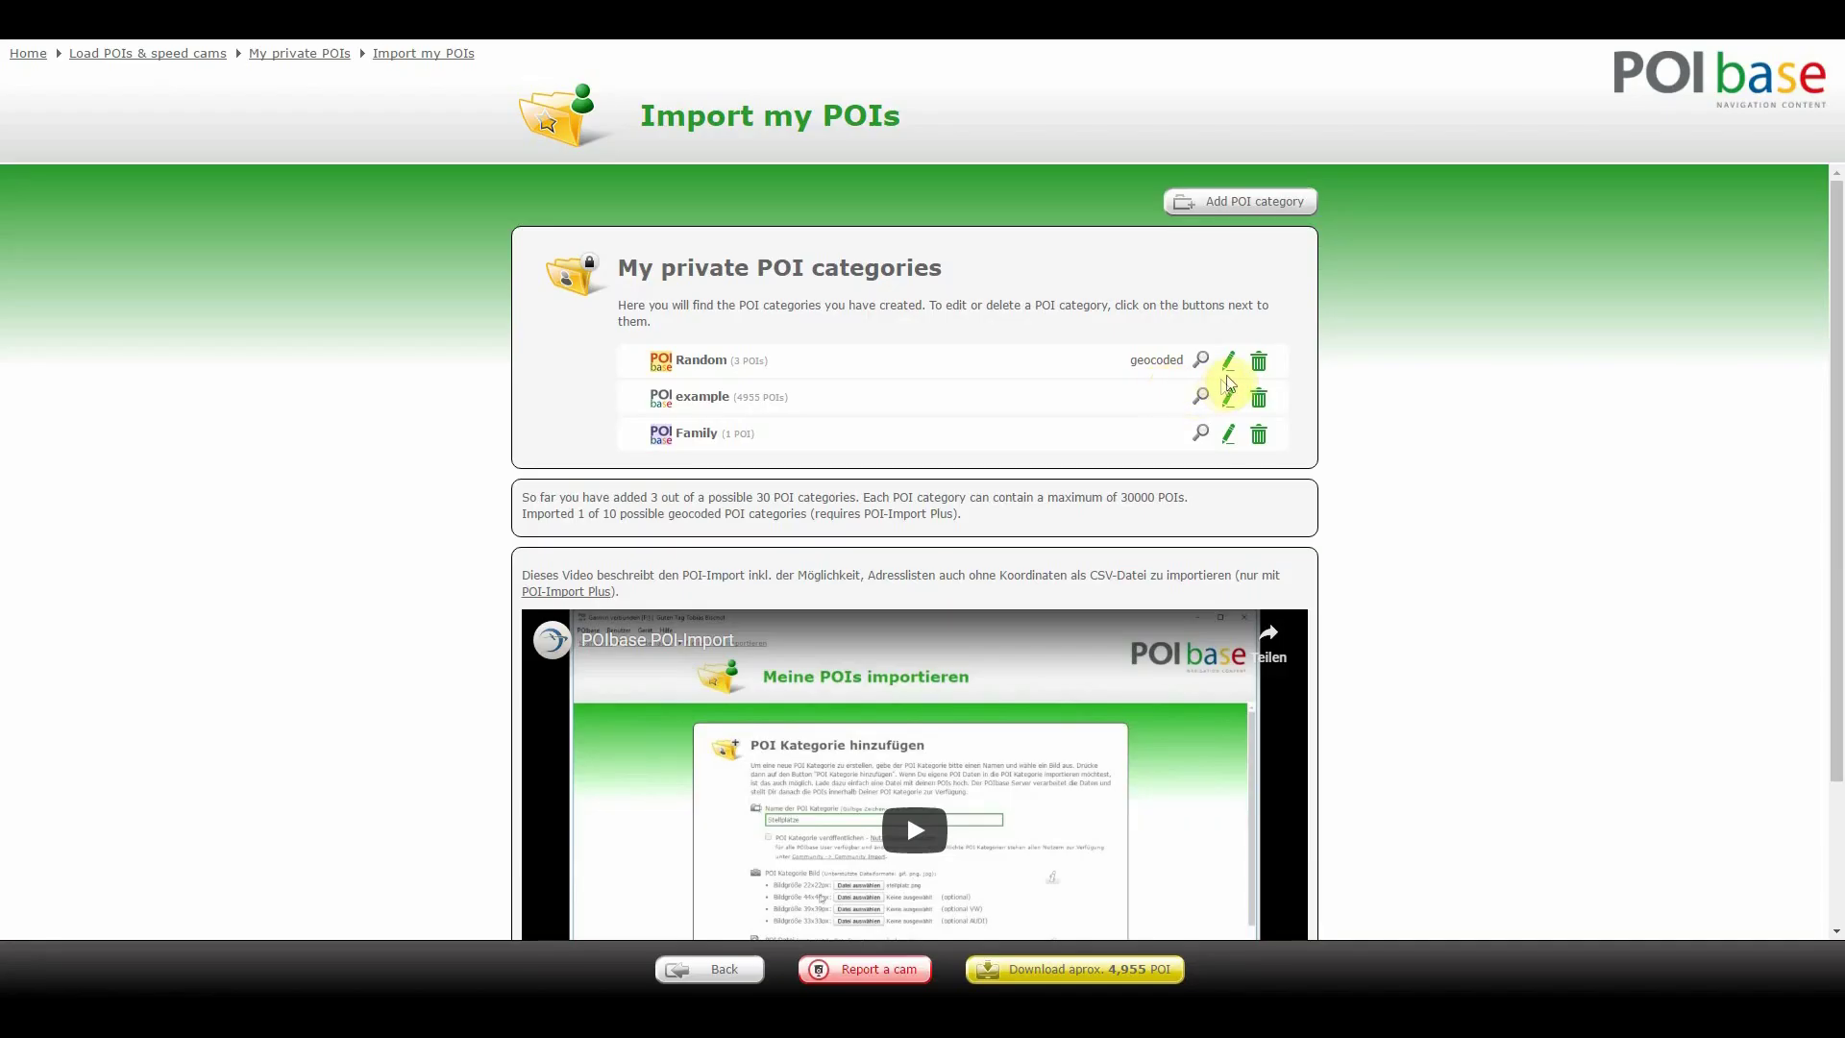
pyautogui.click(1202, 363)
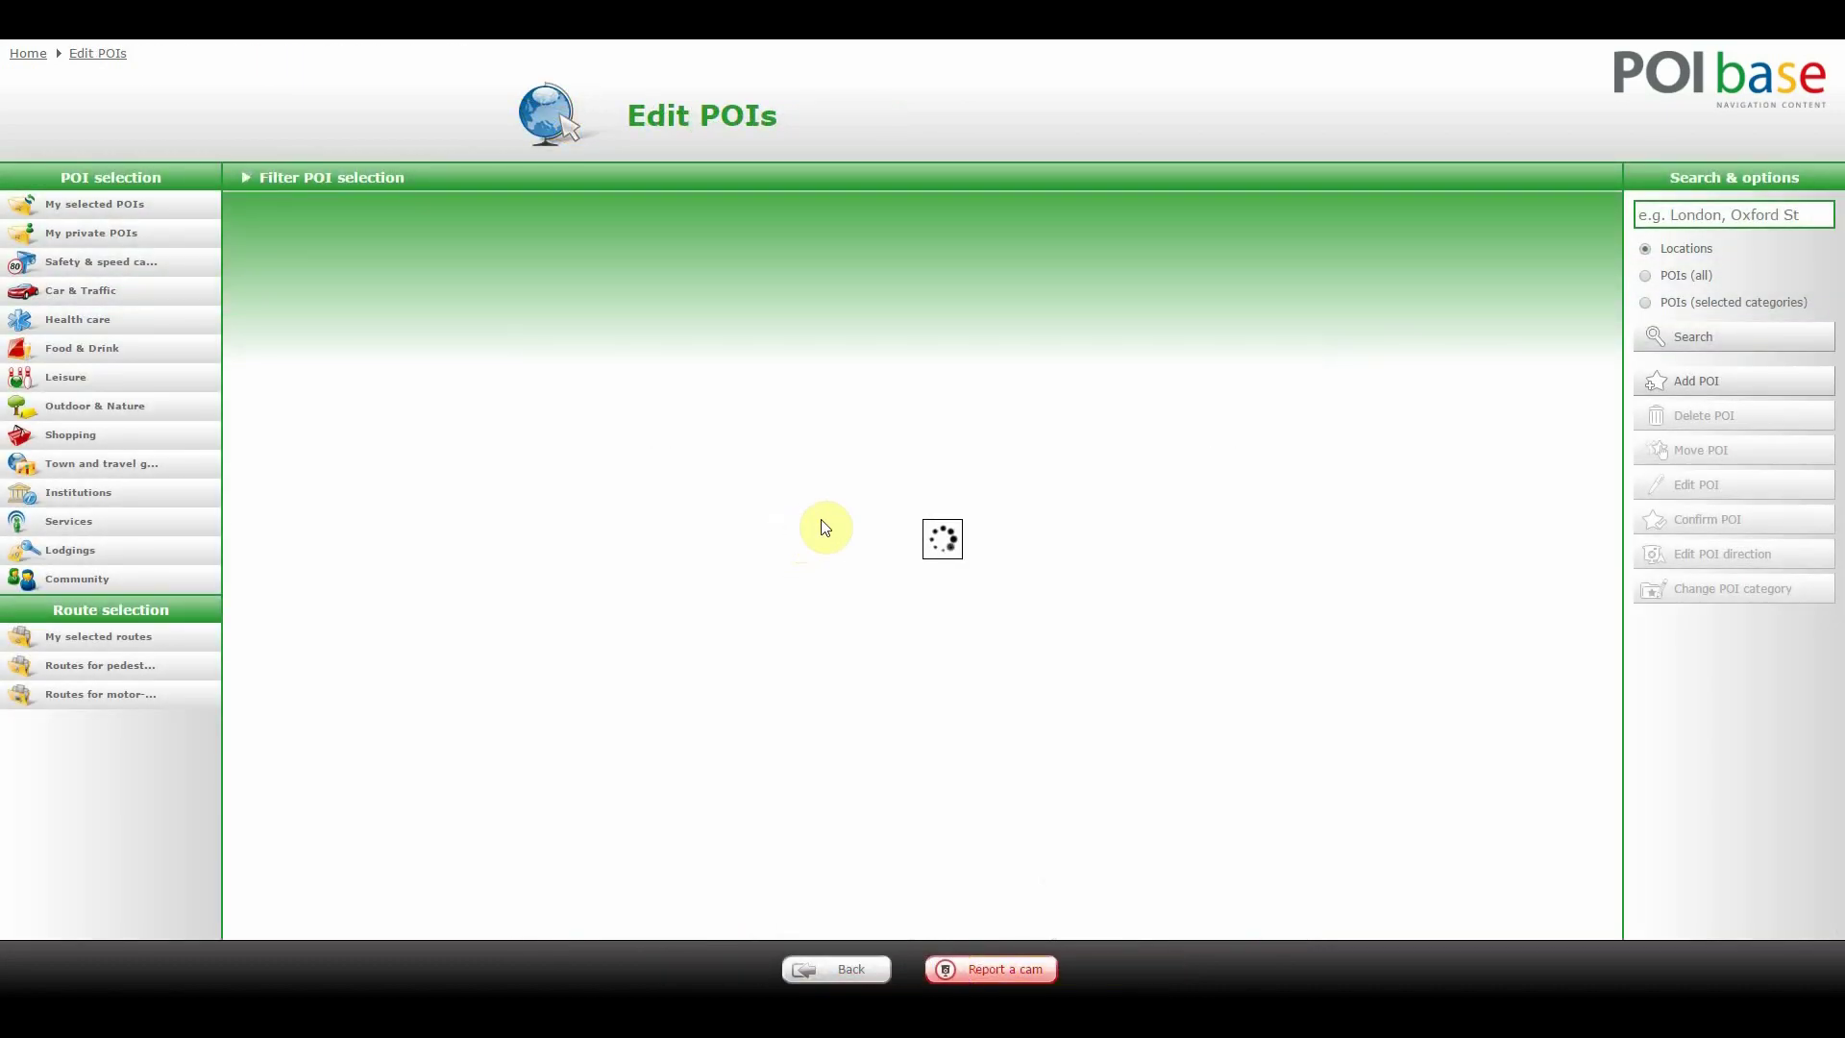
pyautogui.scroll(-5, 820, 519)
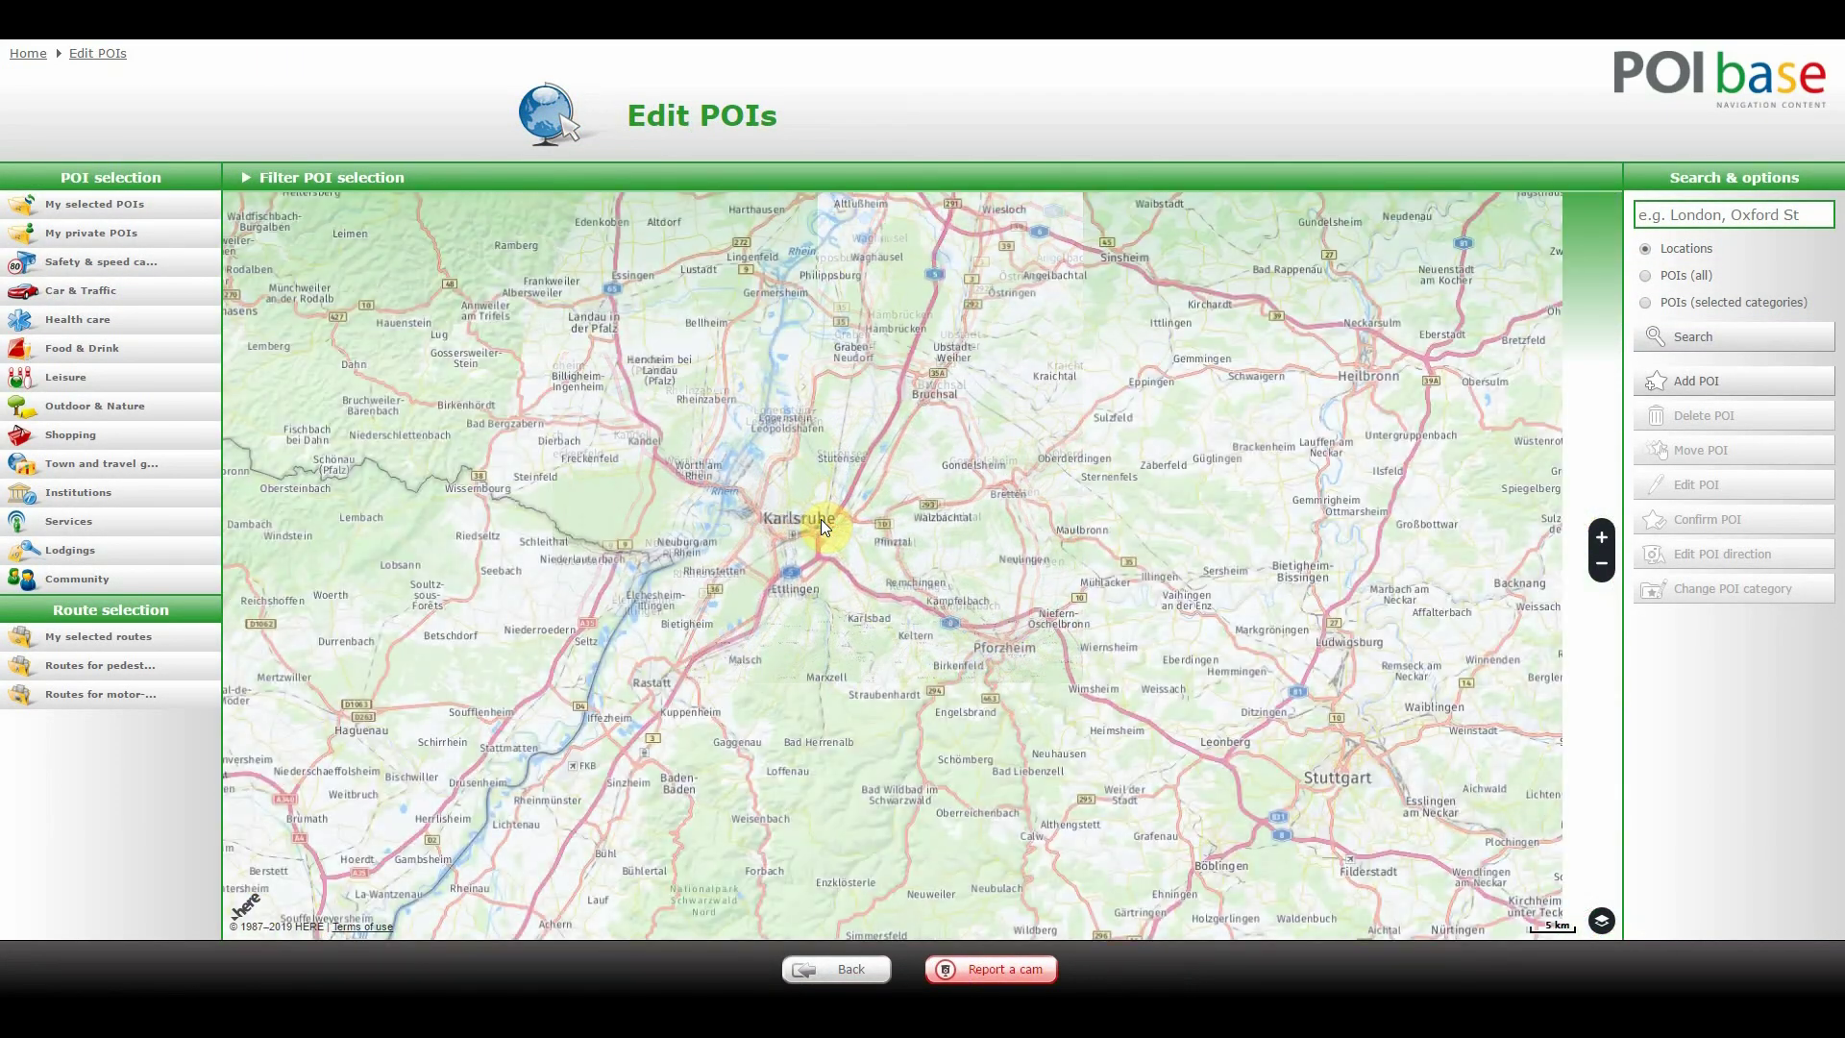
pyautogui.scroll(-4, 821, 519)
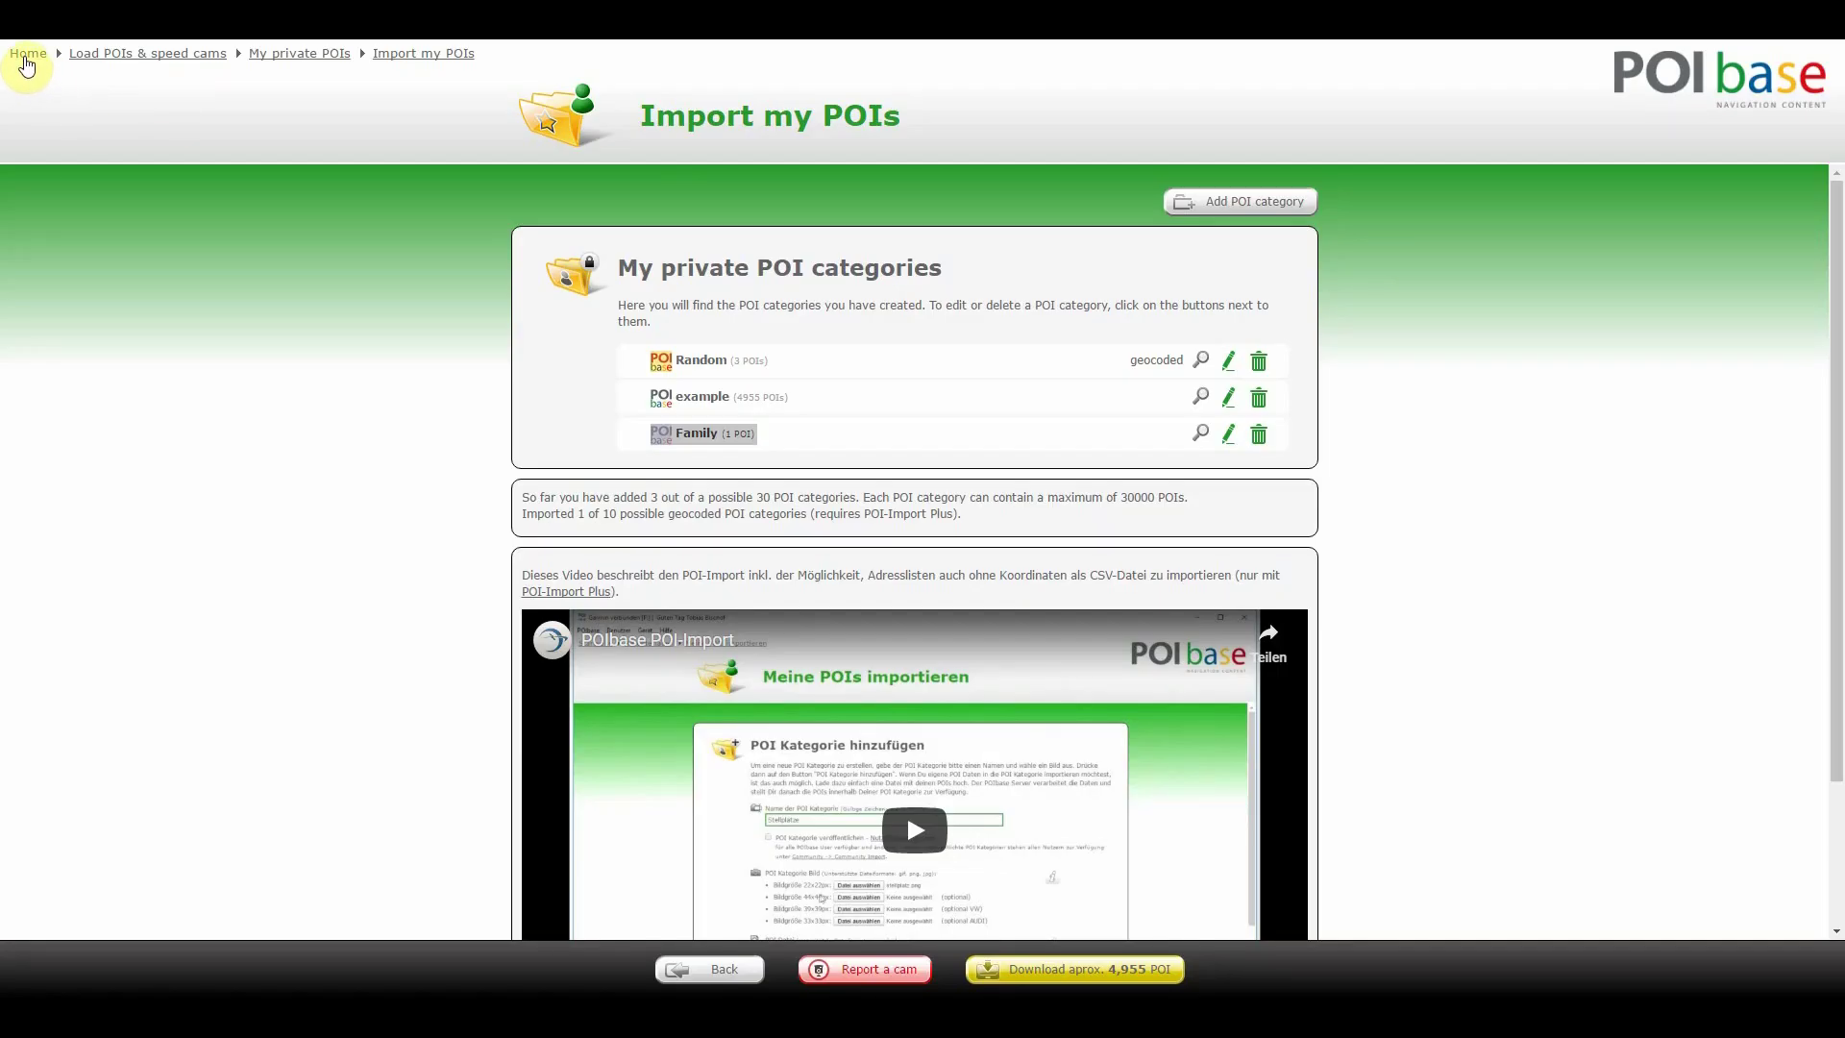
# Navigate from Home to the private POI categories list
pyautogui.click(27, 58)
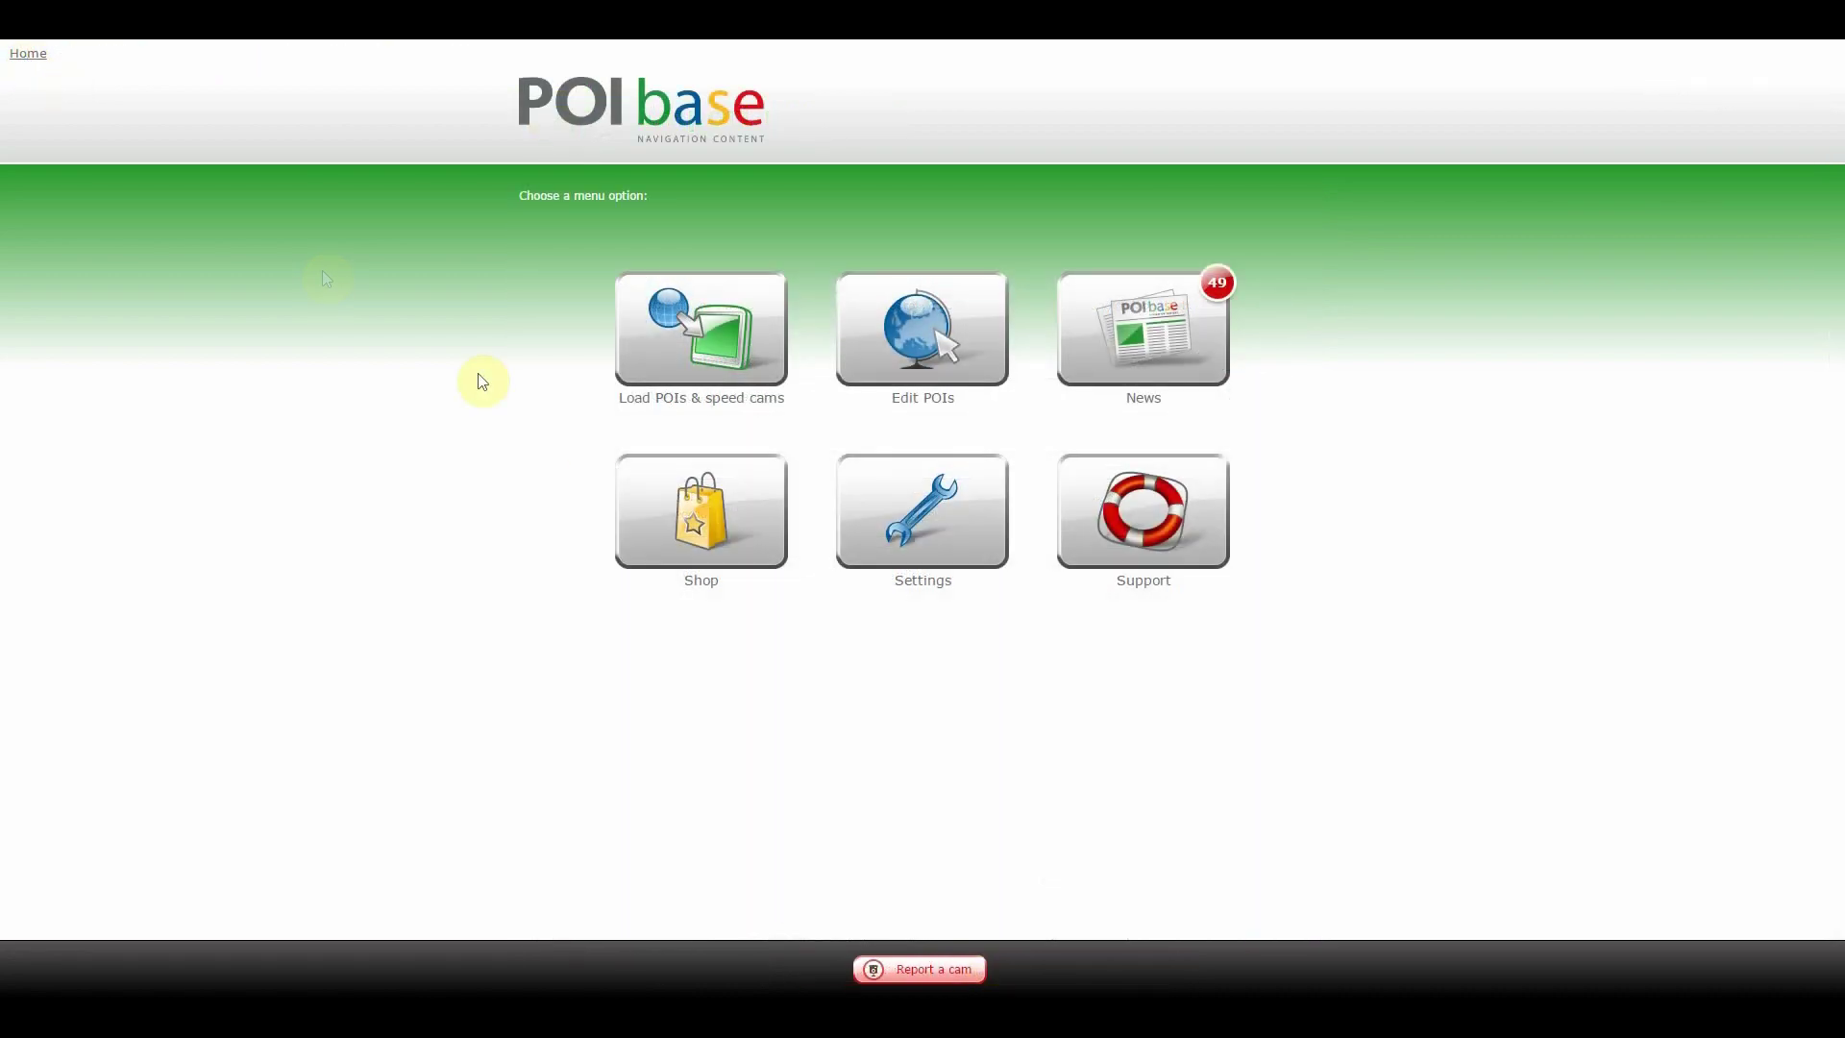
pyautogui.click(700, 337)
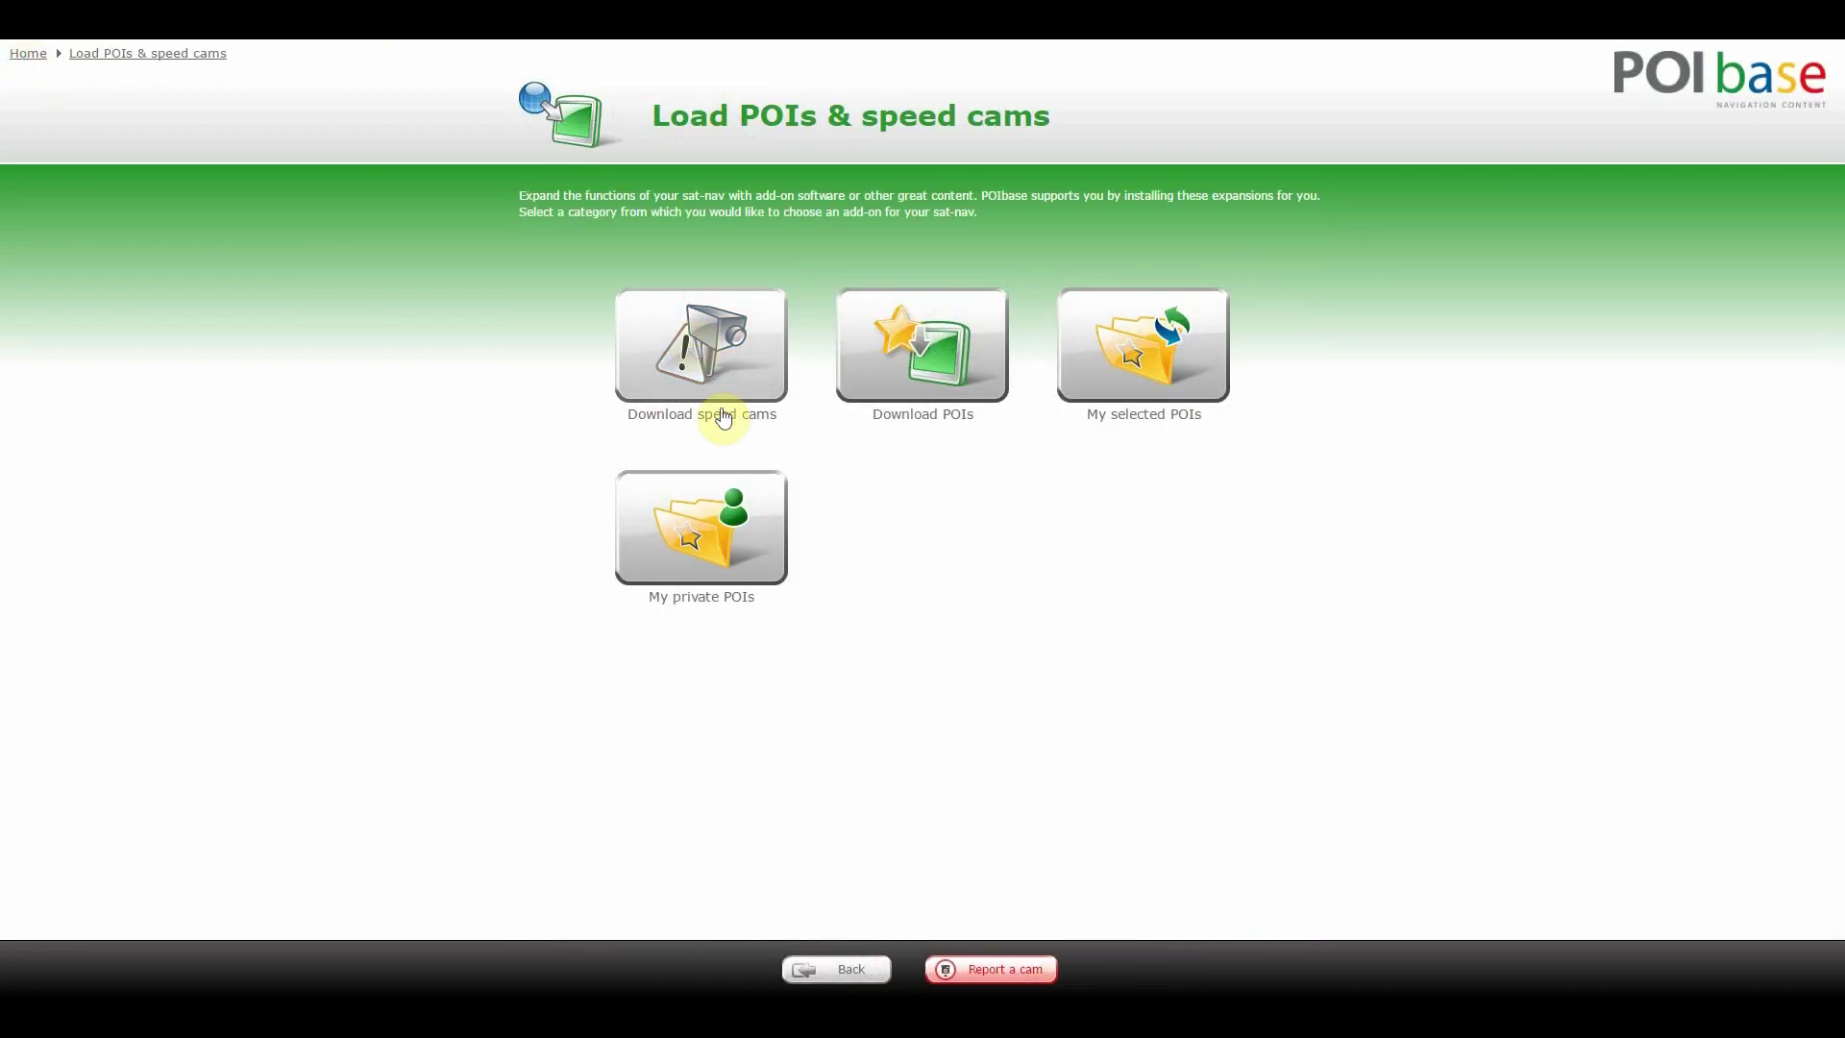
pyautogui.click(701, 526)
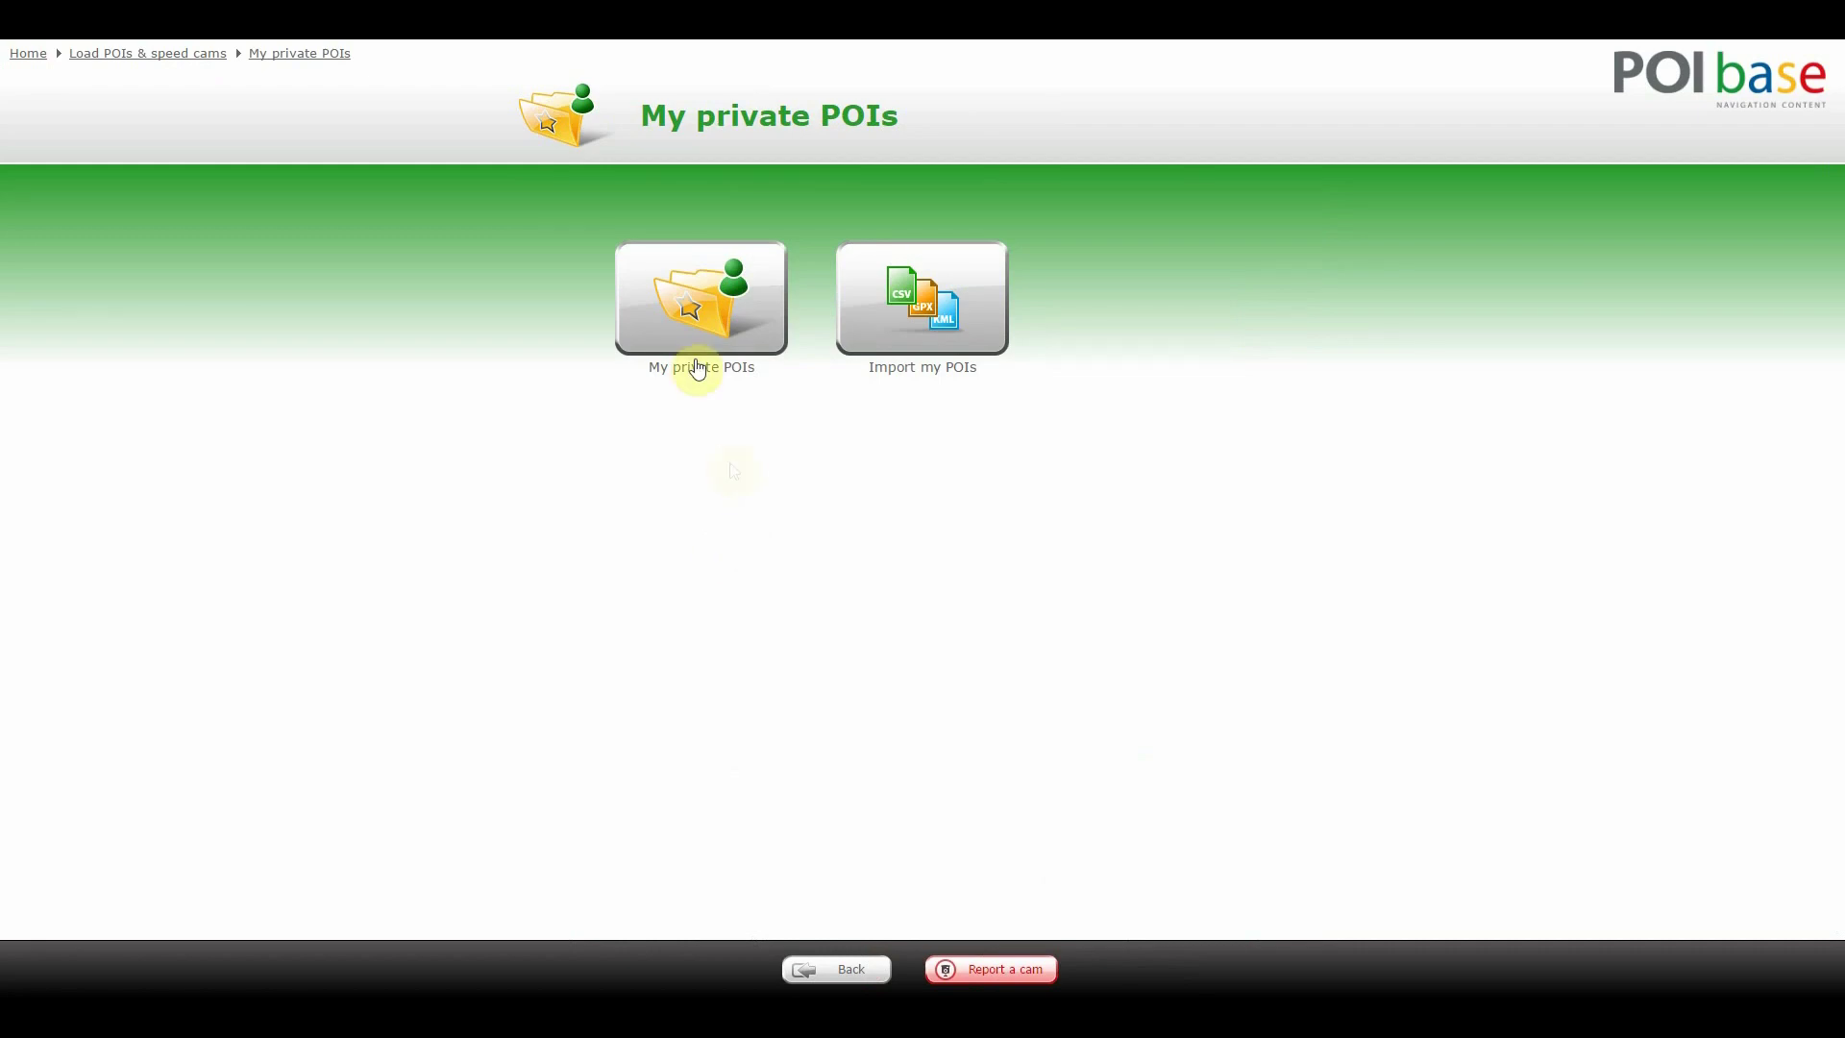
pyautogui.click(684, 314)
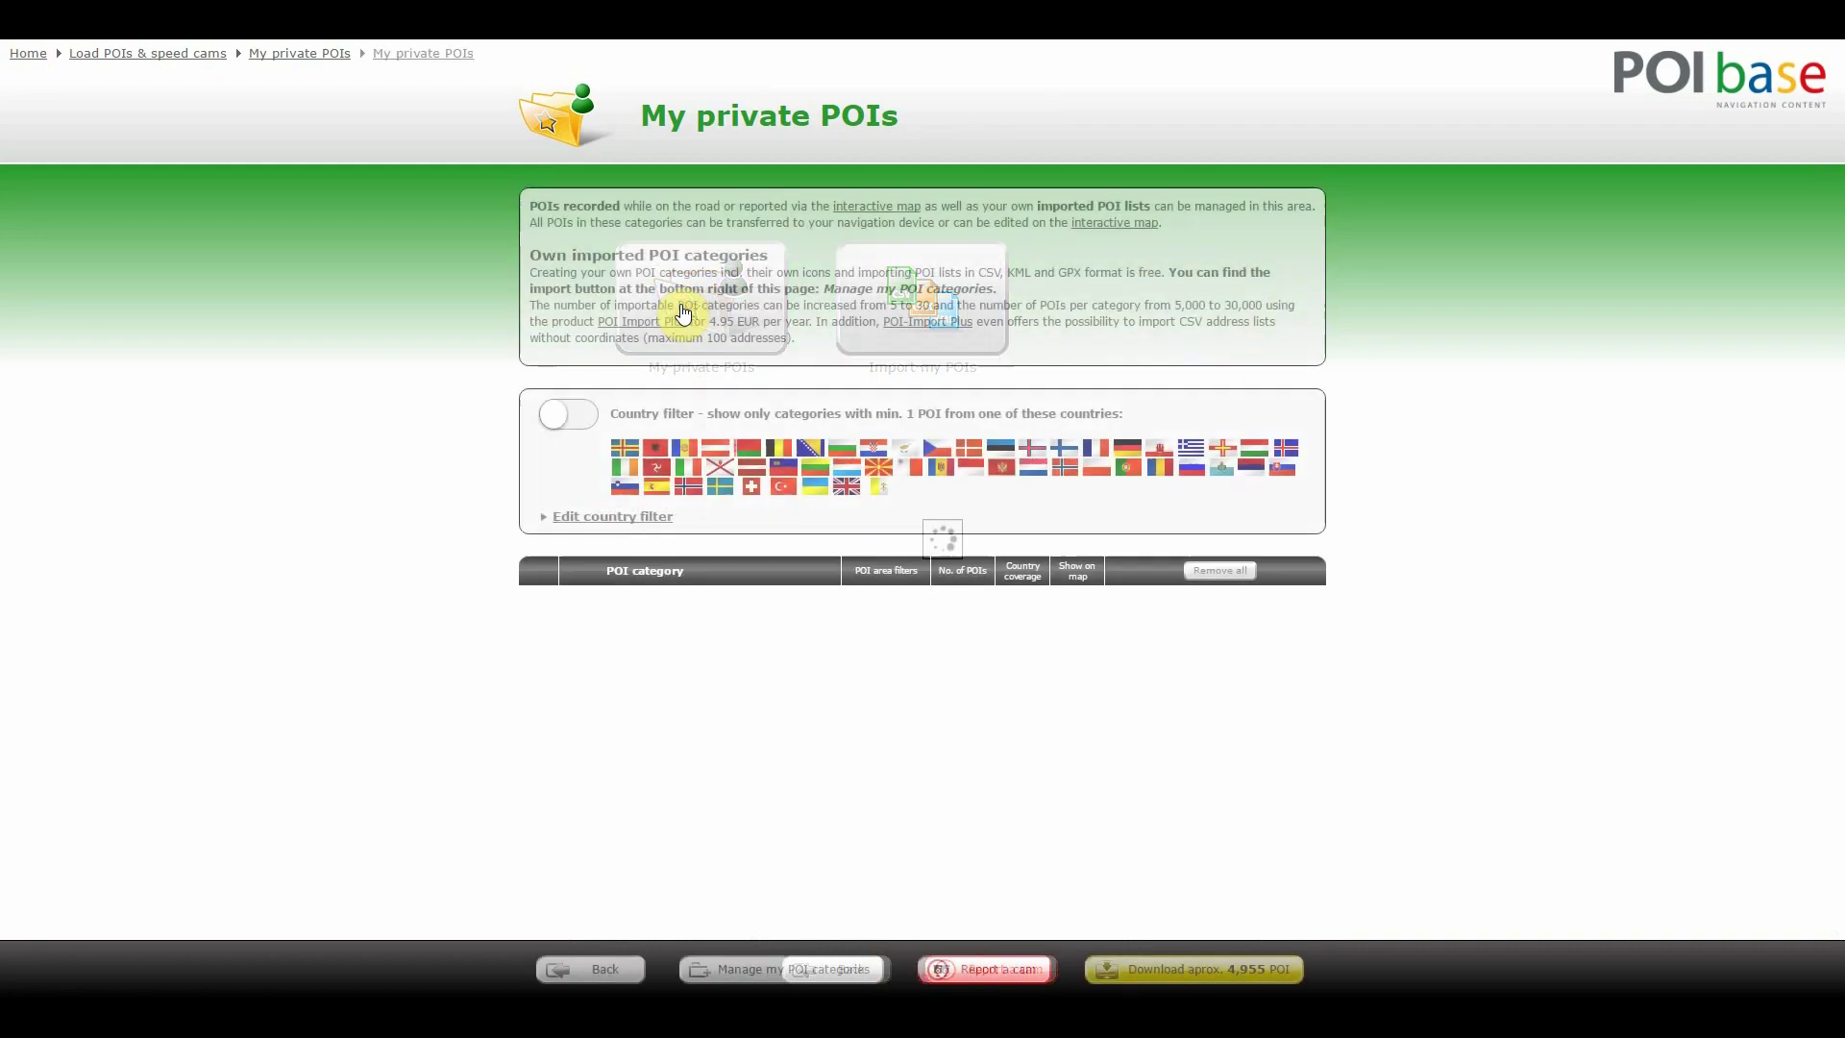
pyautogui.click(831, 976)
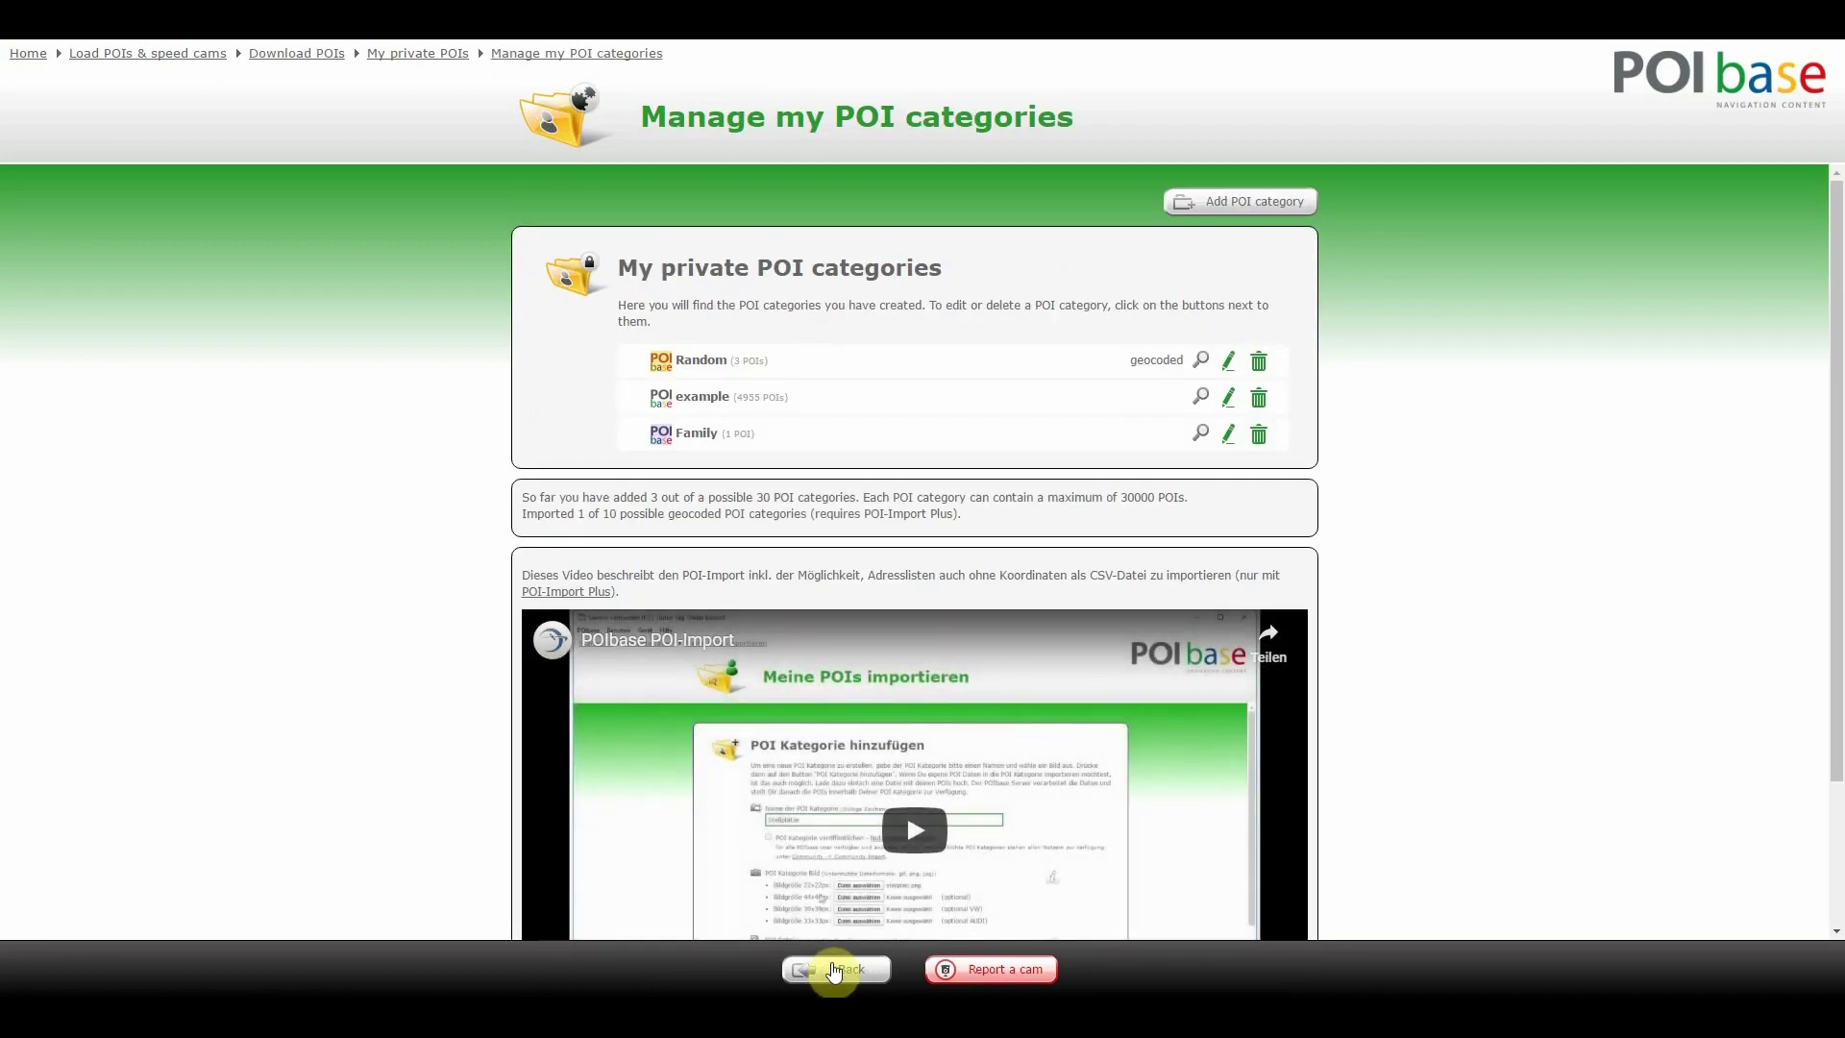
pyautogui.click(822, 977)
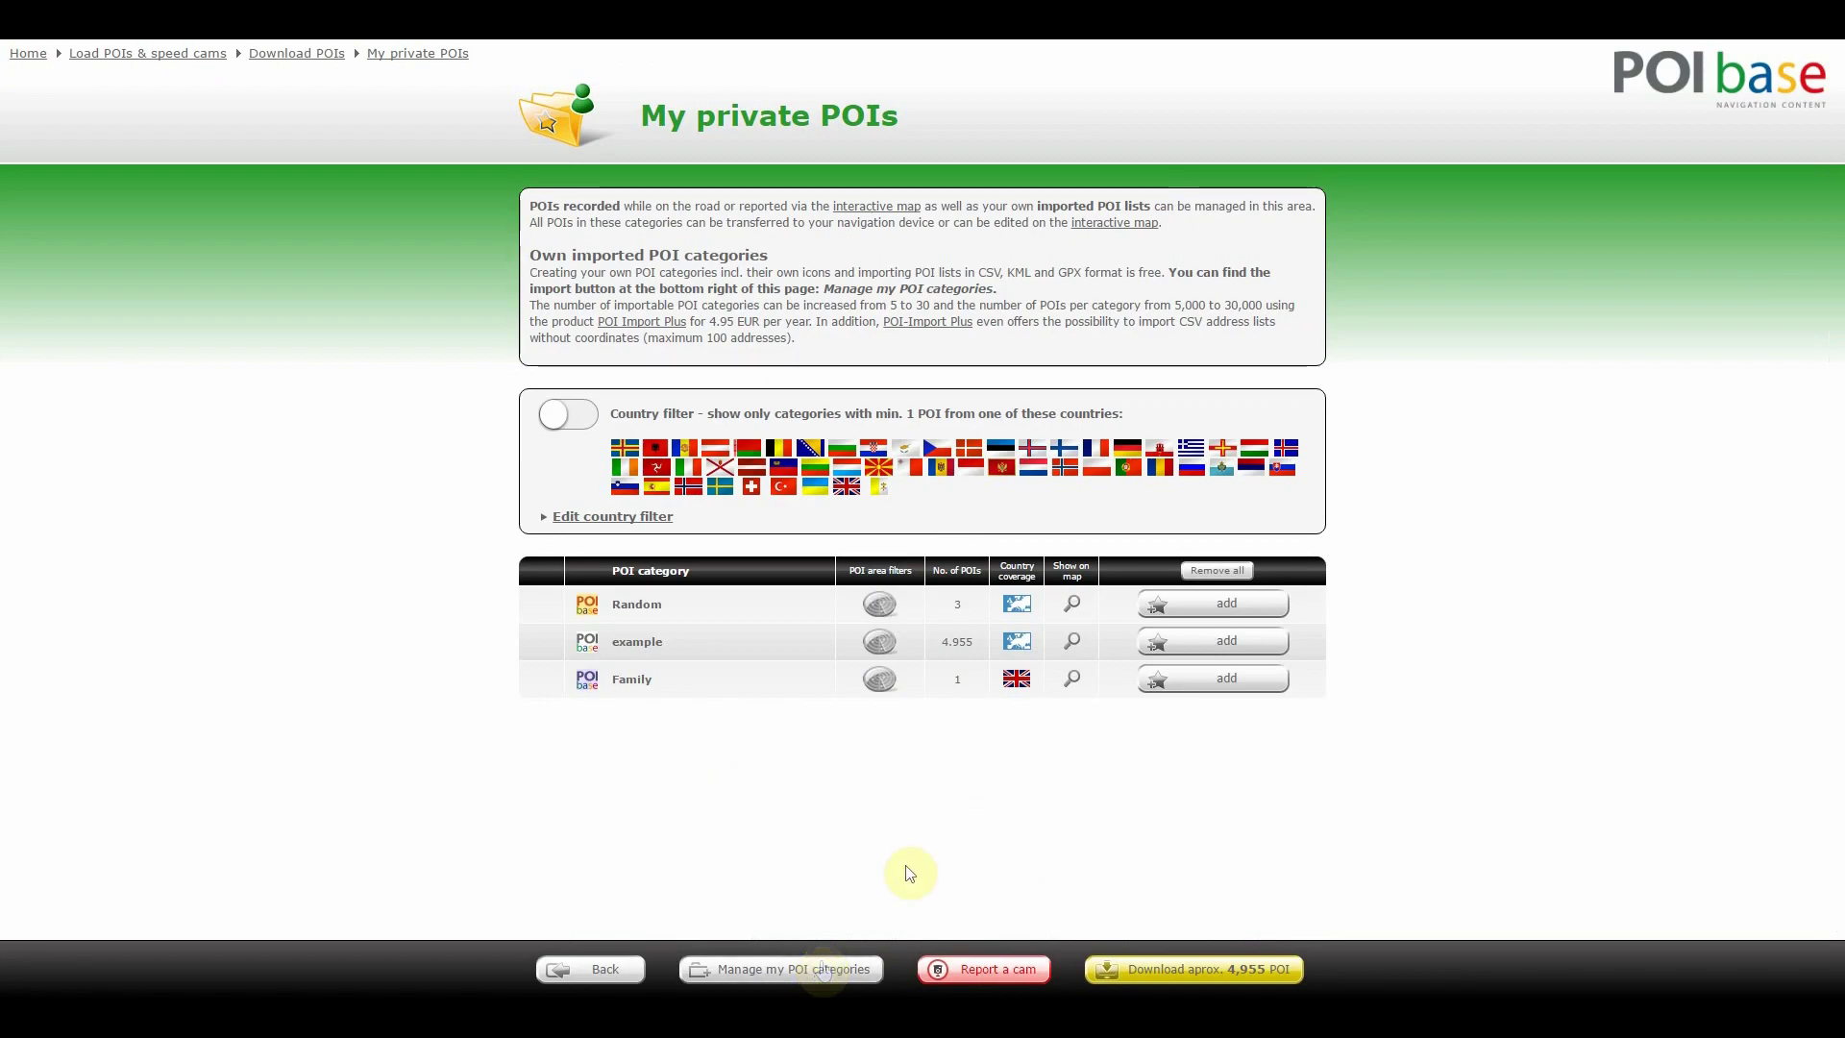
# Add Random, example and Family to the selection and open My selected POIs
pyautogui.click(1218, 615)
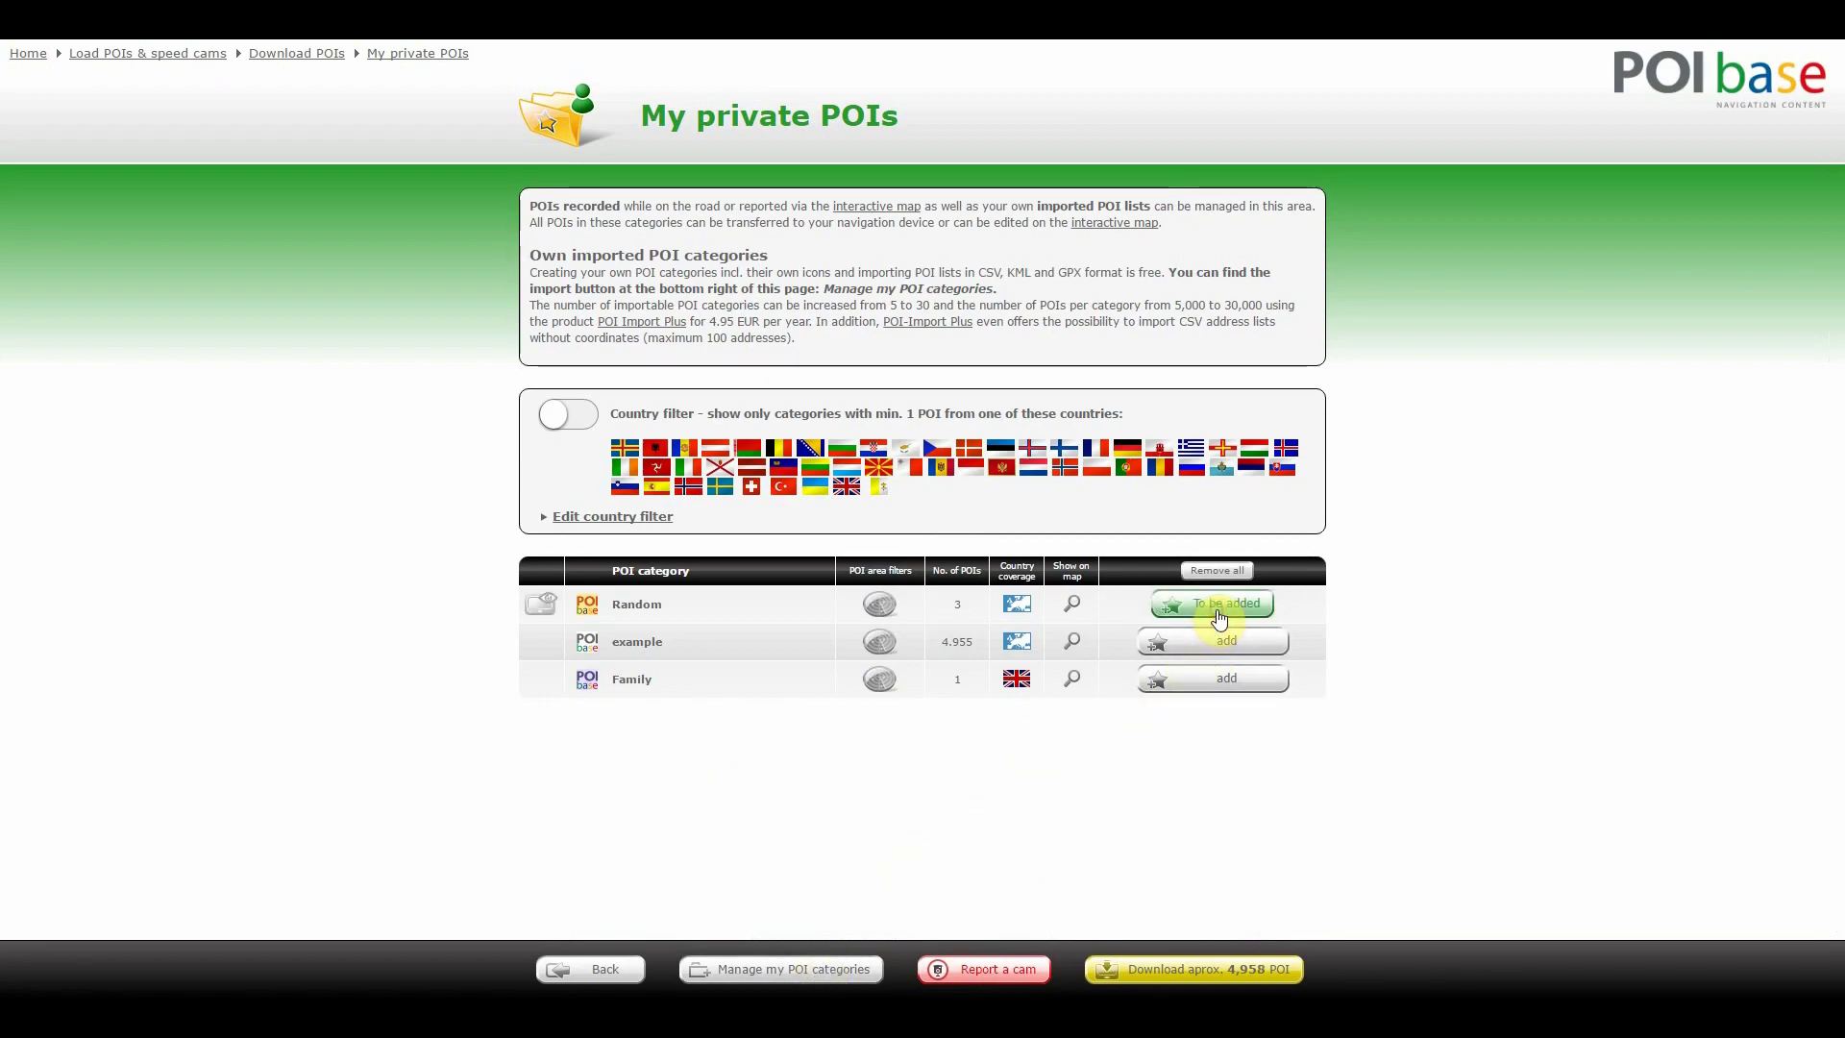
pyautogui.click(1208, 643)
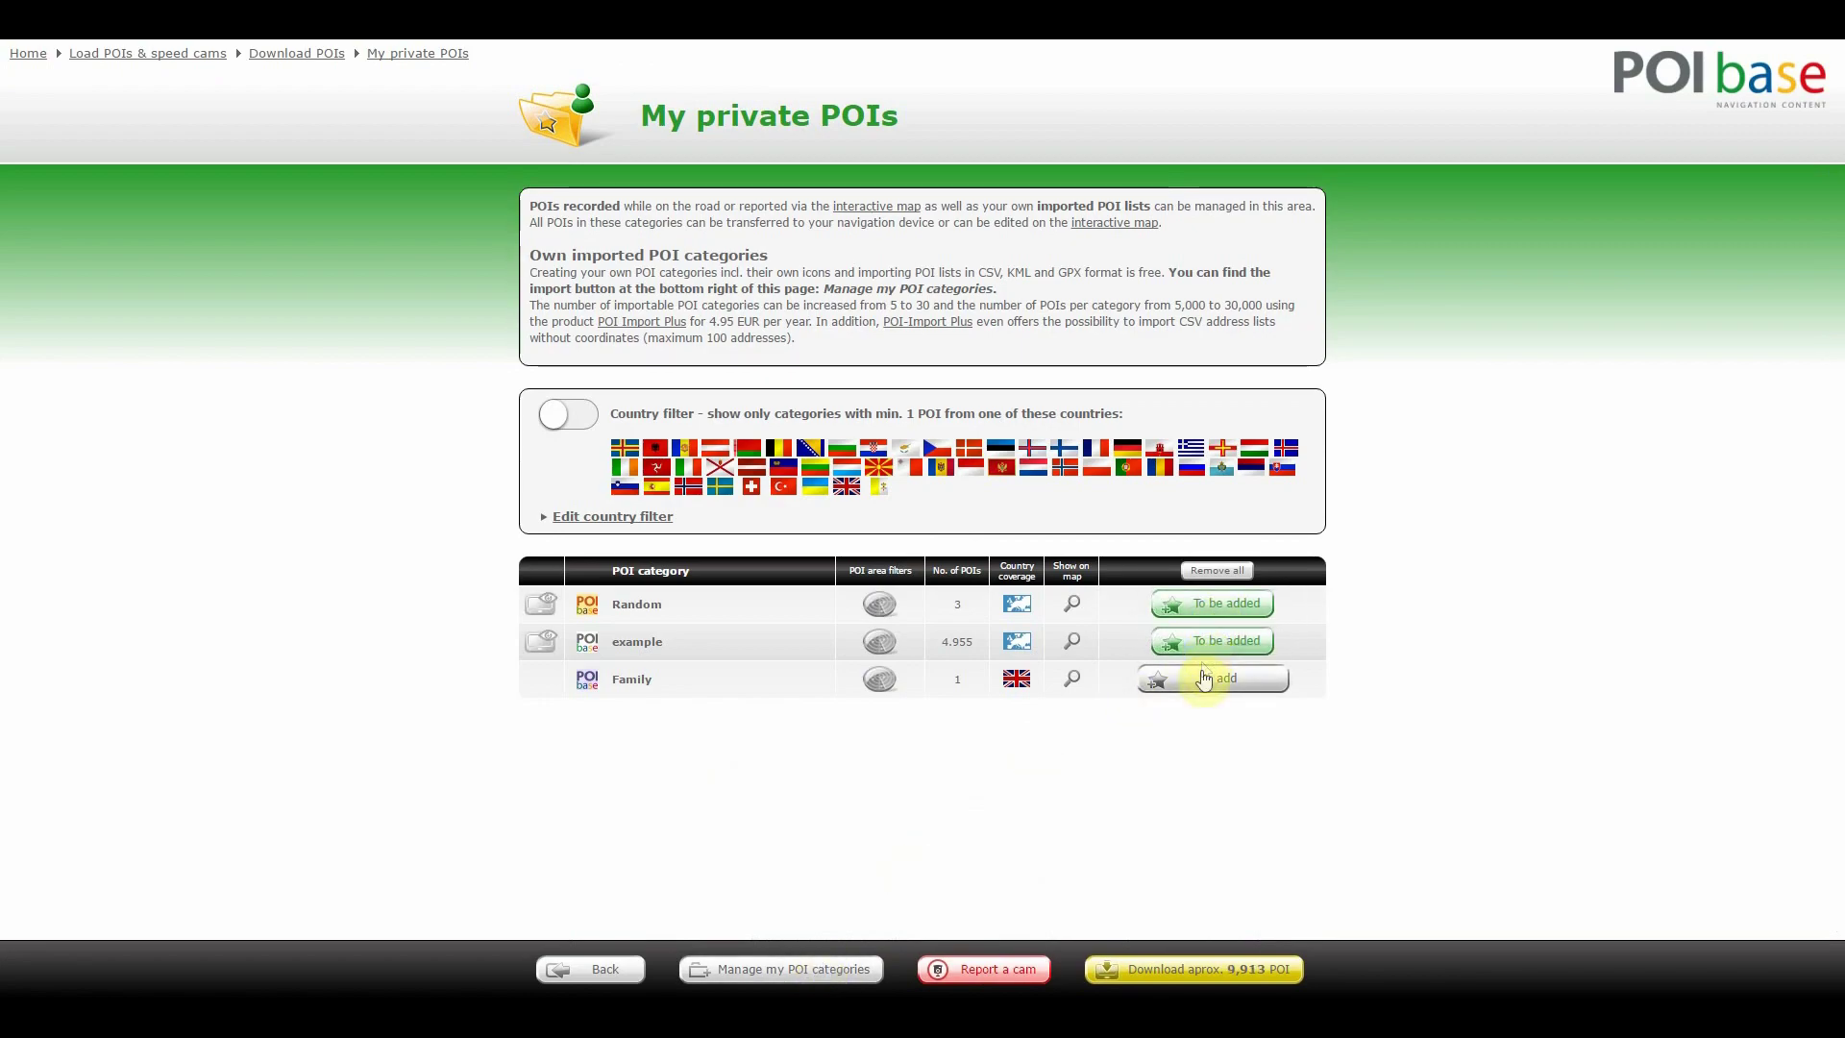
pyautogui.click(1203, 682)
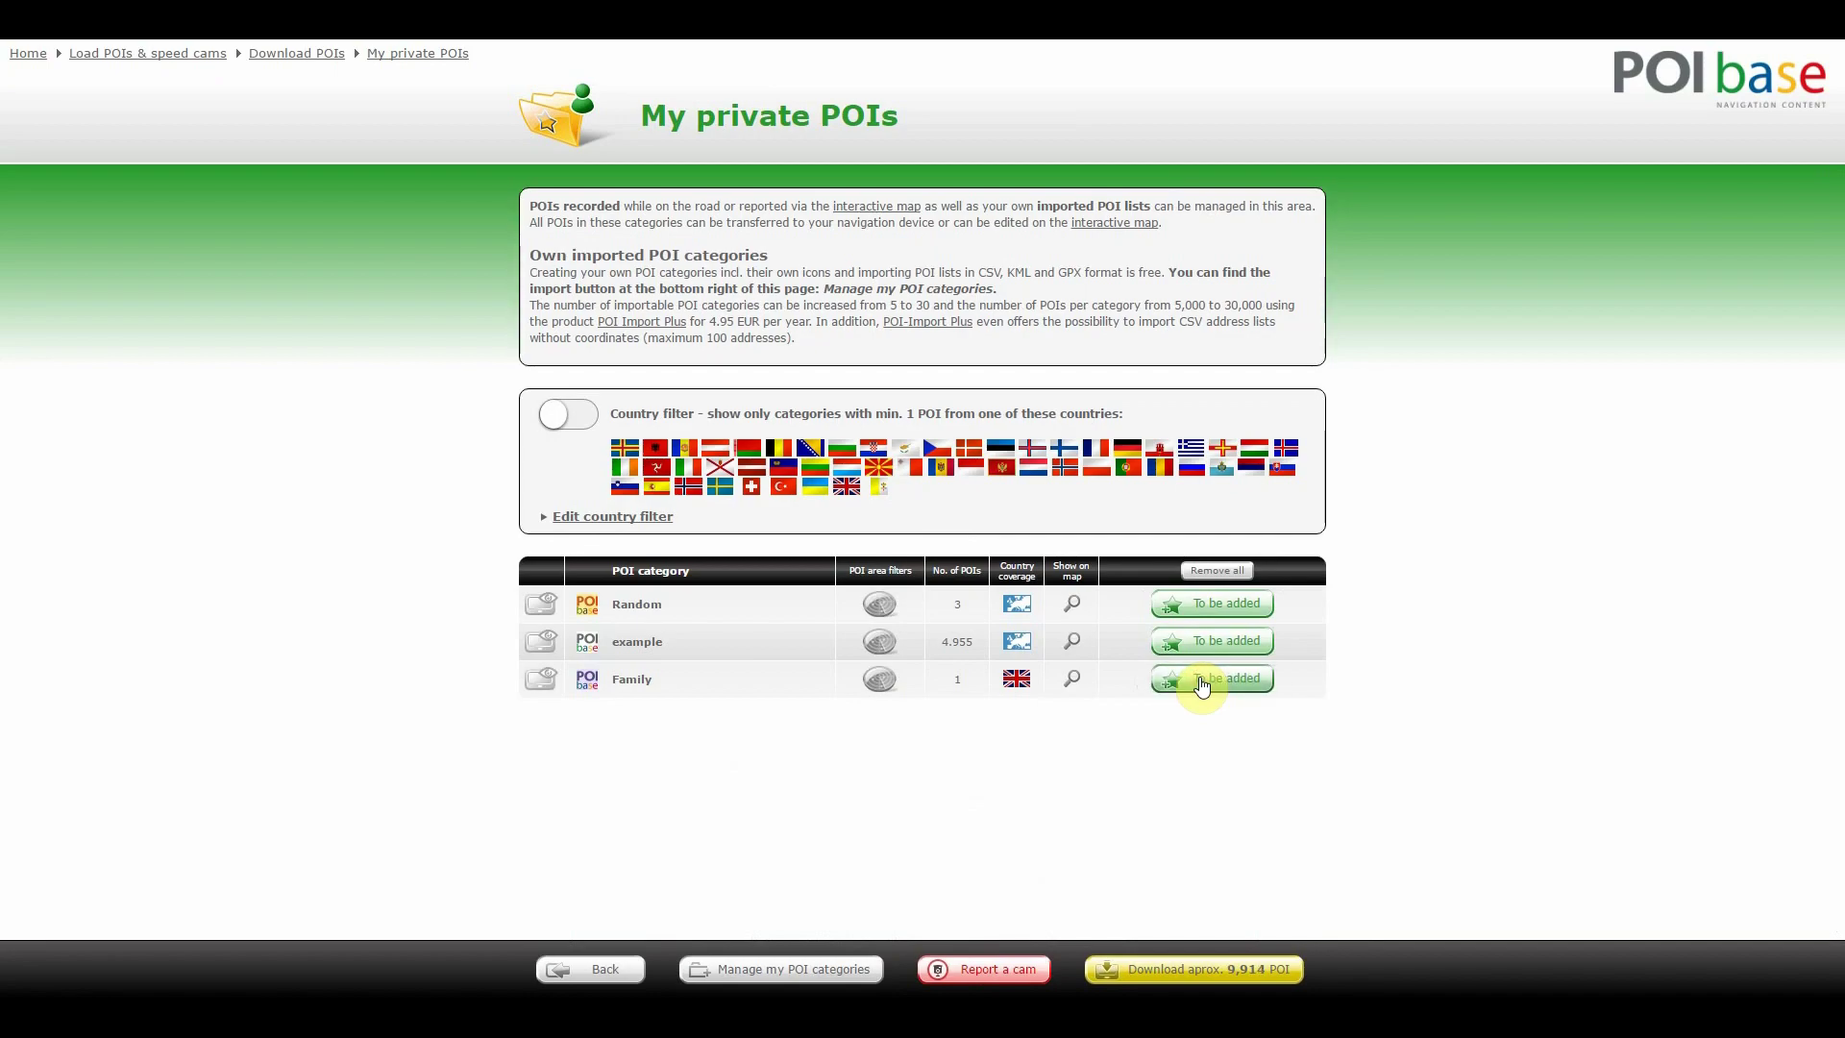
pyautogui.click(157, 56)
pyautogui.click(1076, 384)
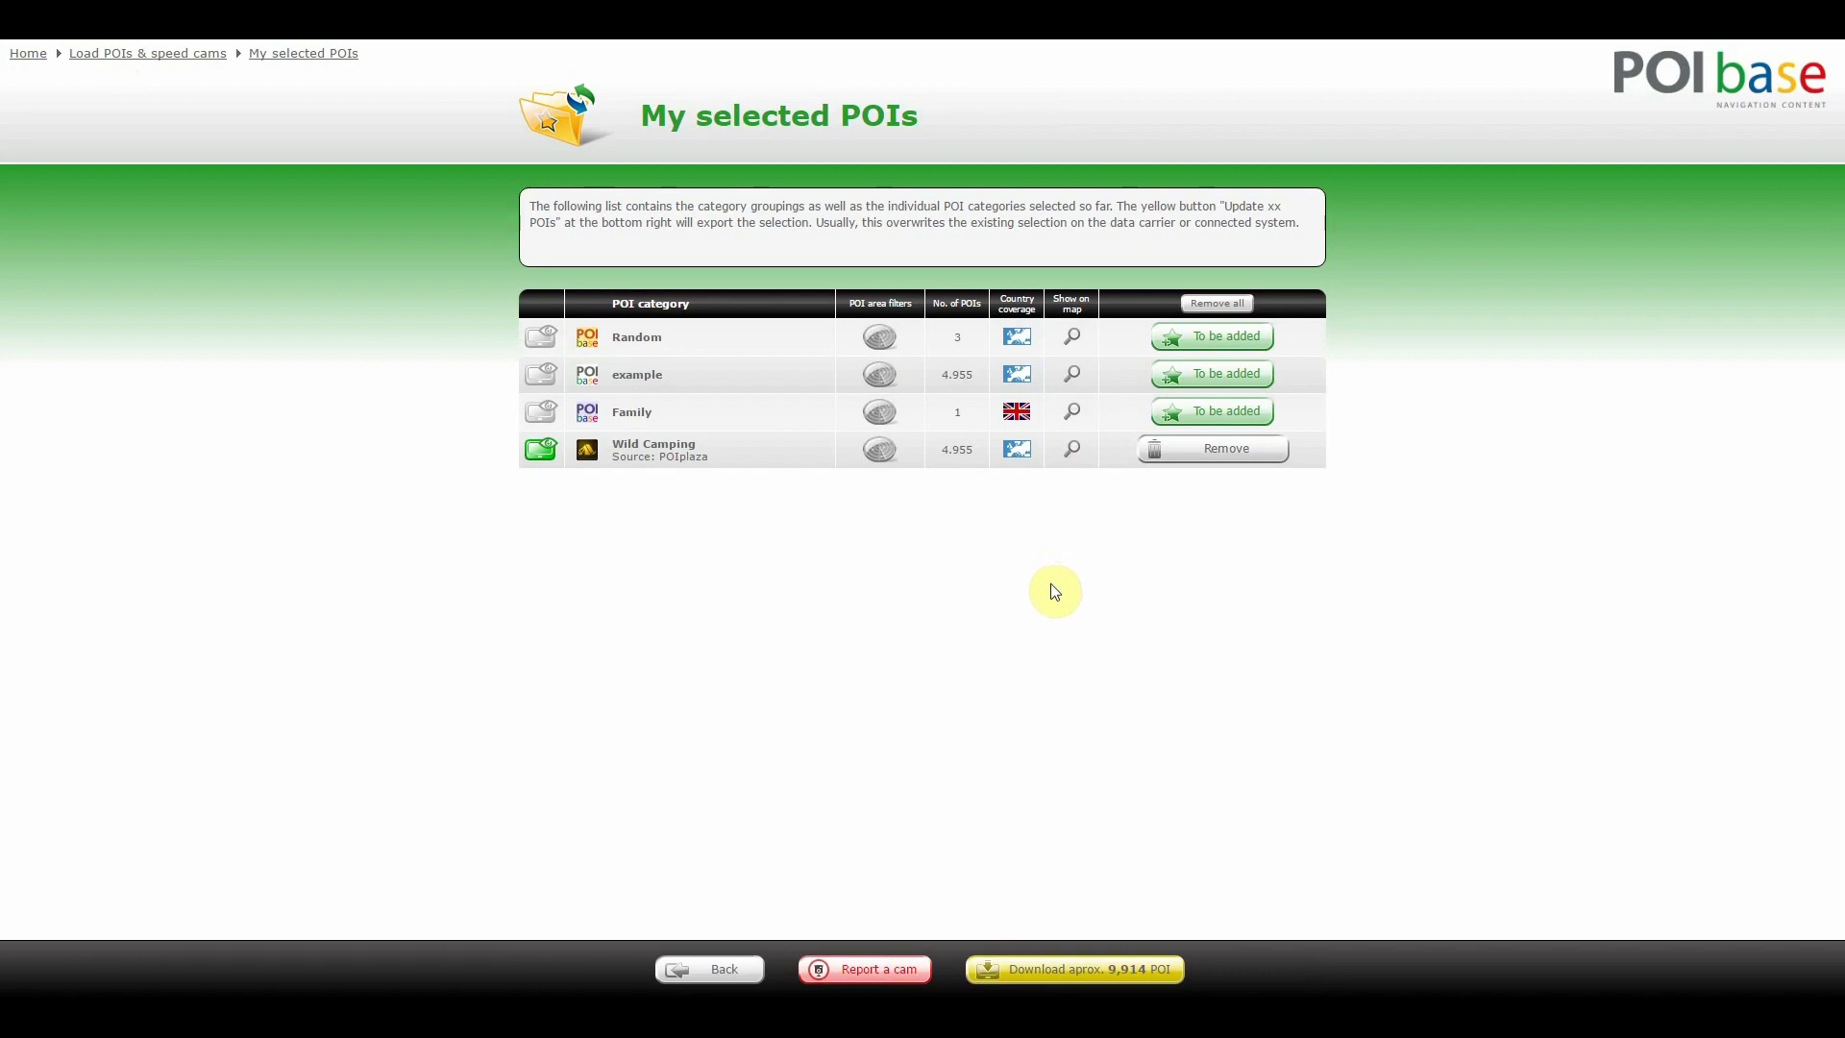
# Install the 9914 selected POIs on the device and acknowledge the update success
pyautogui.click(1107, 970)
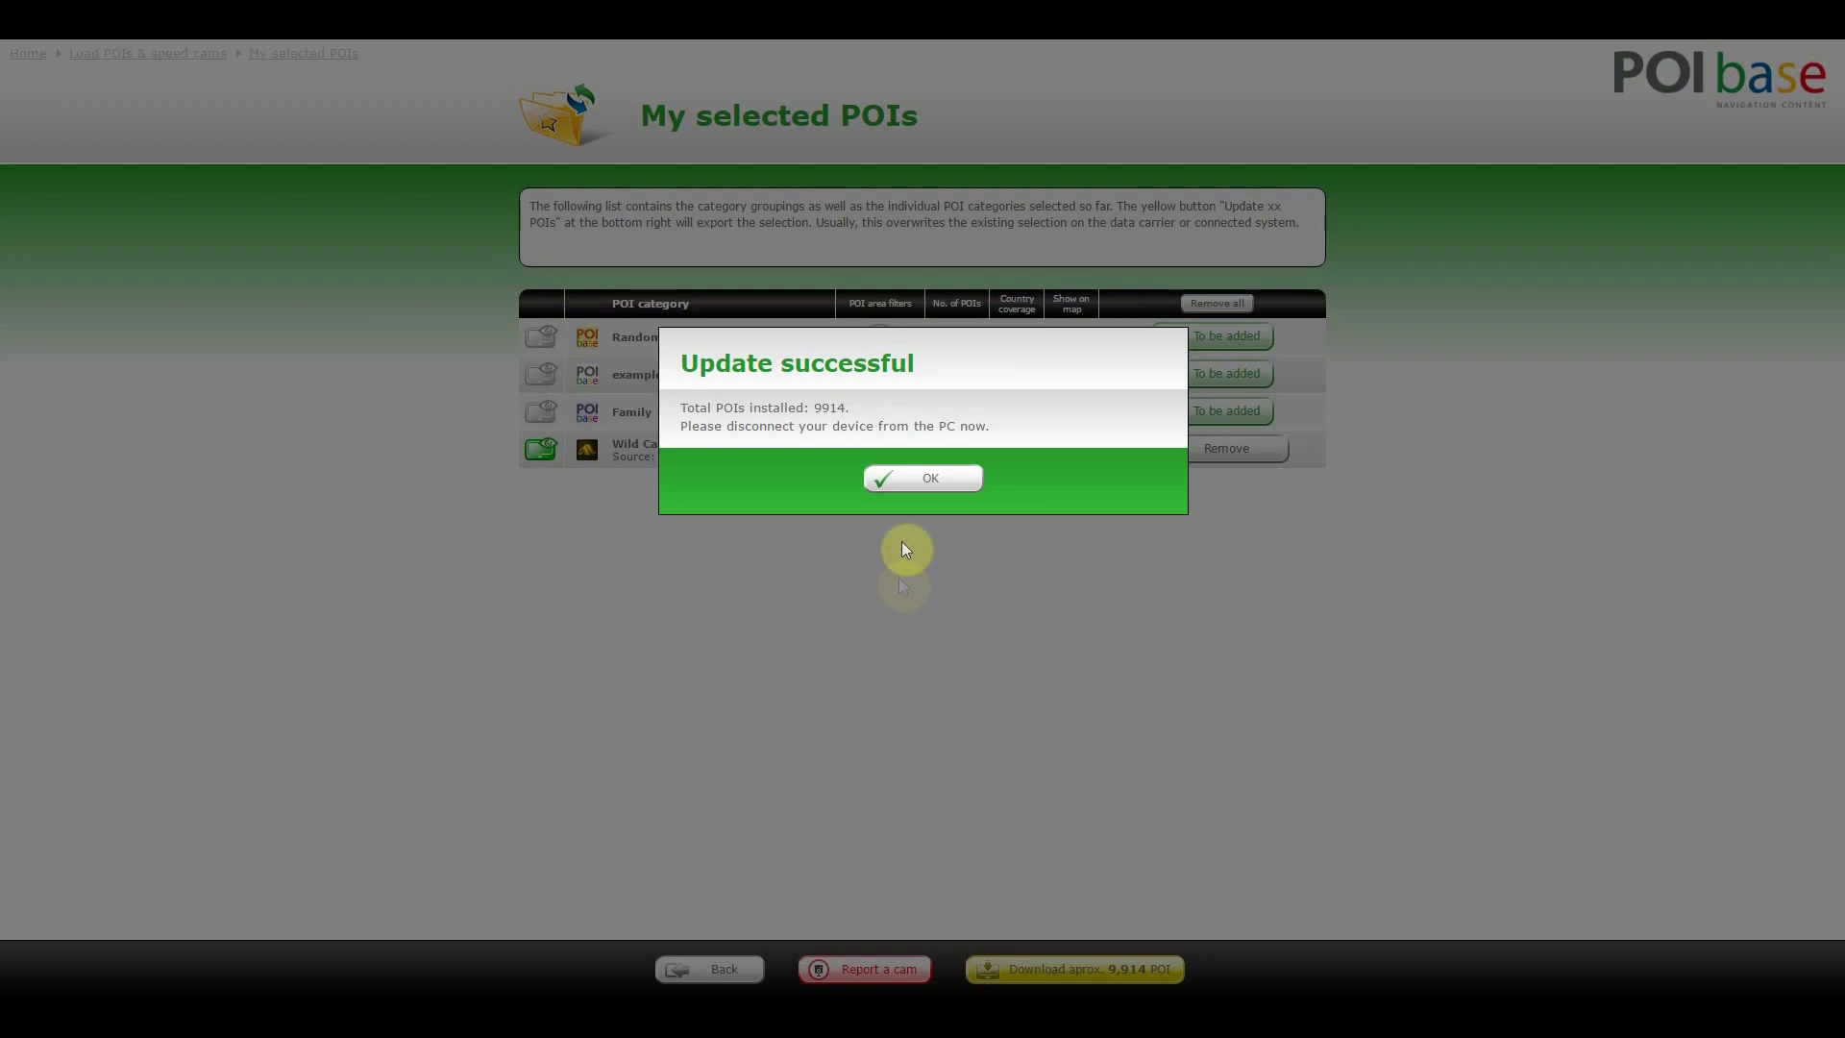
pyautogui.click(911, 480)
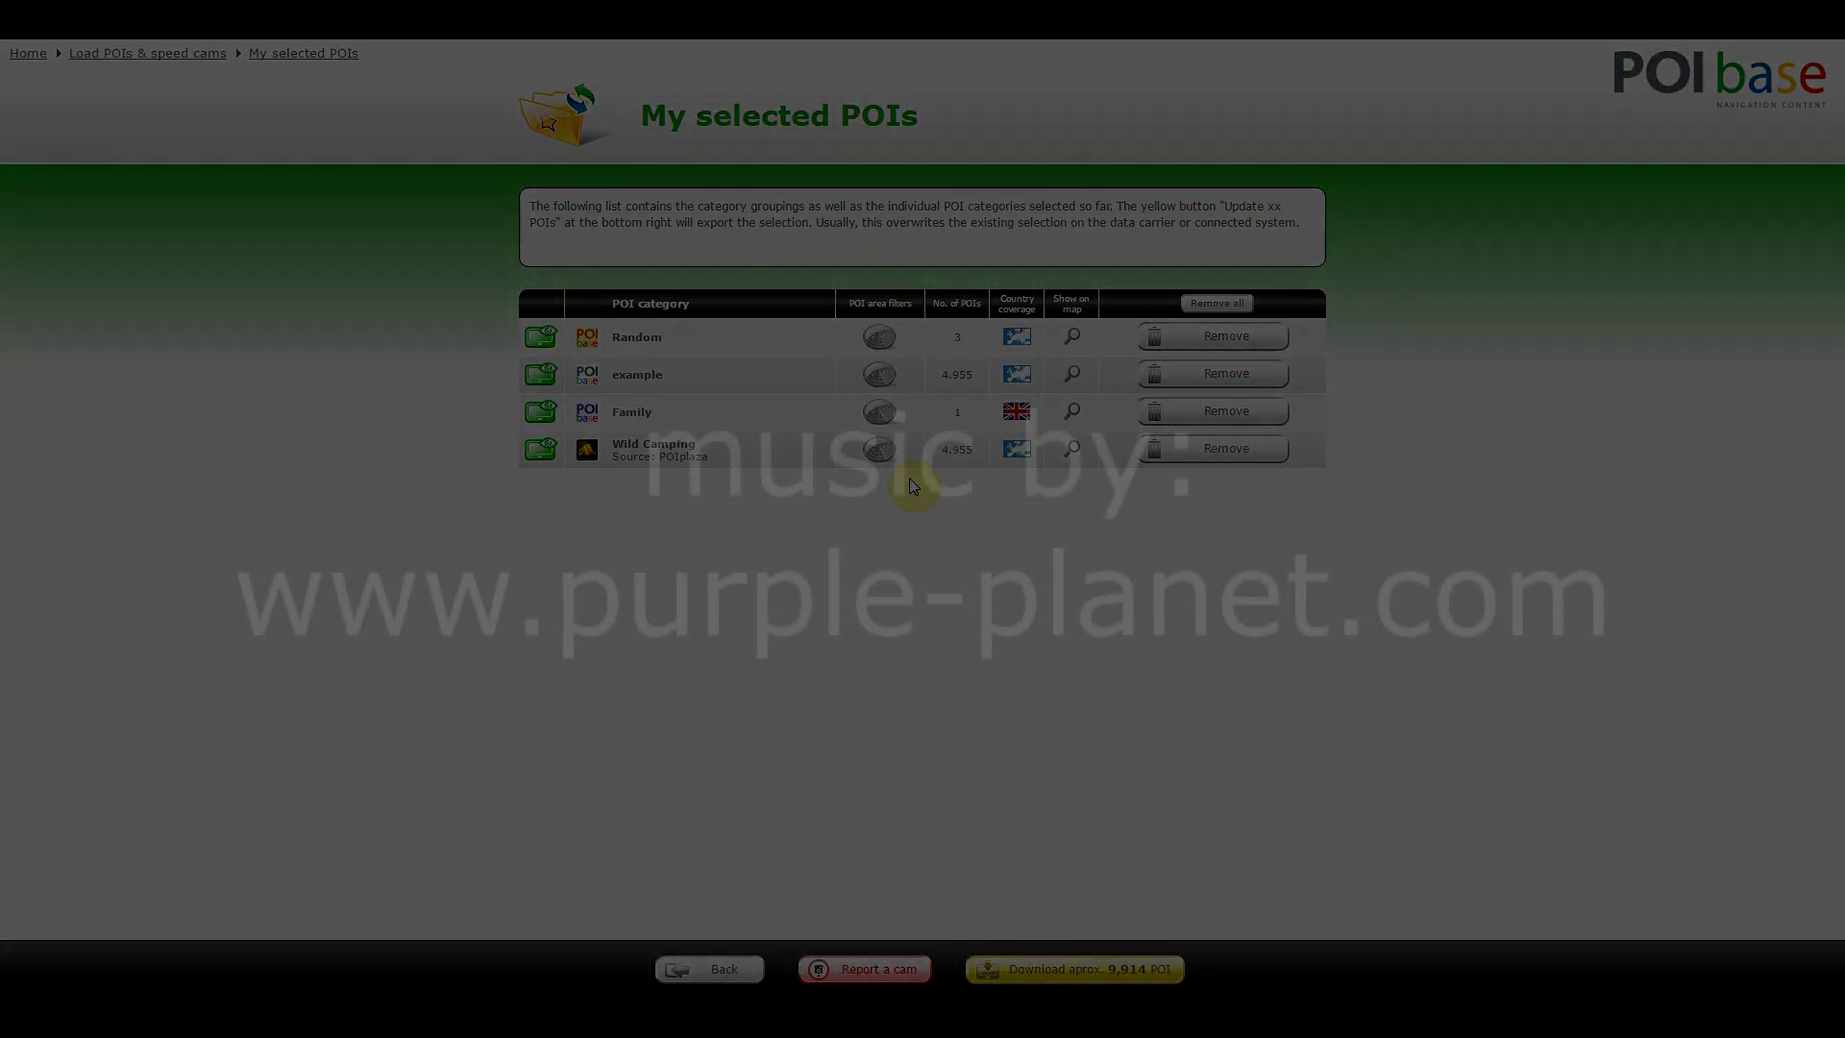